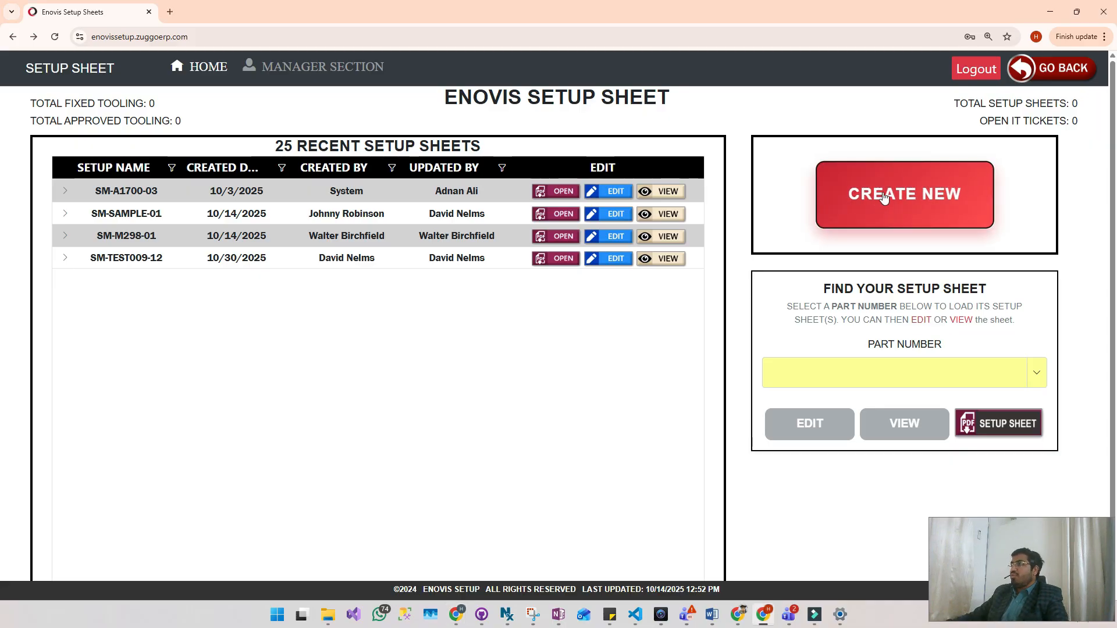
- Create a new setup sheet and add a part row with part number 508-36-103
left_click(884, 198)
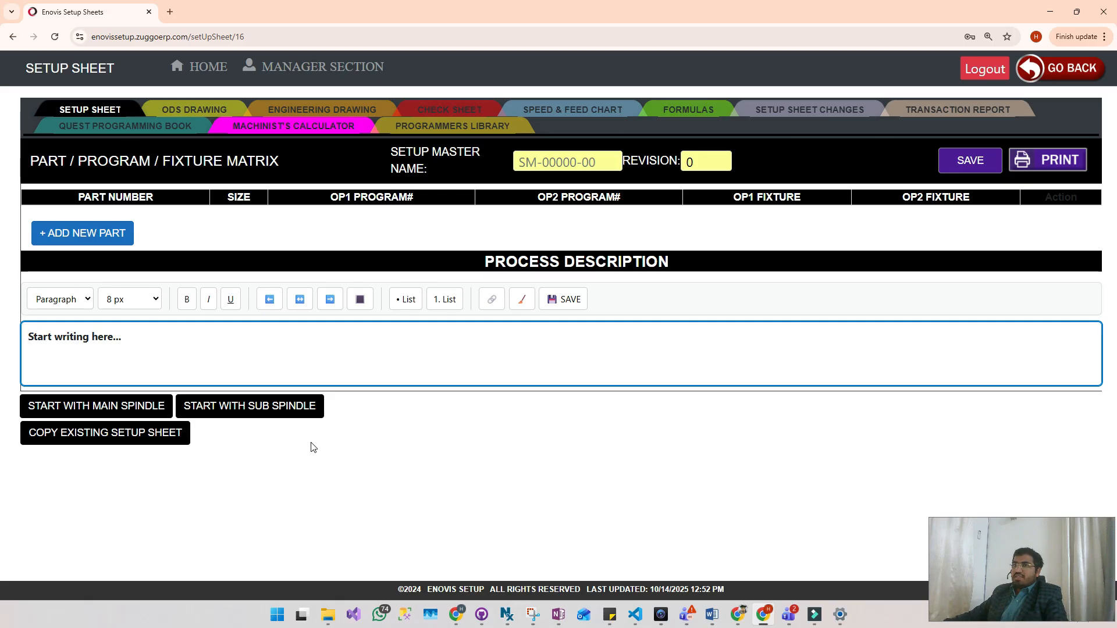
left_click(84, 236)
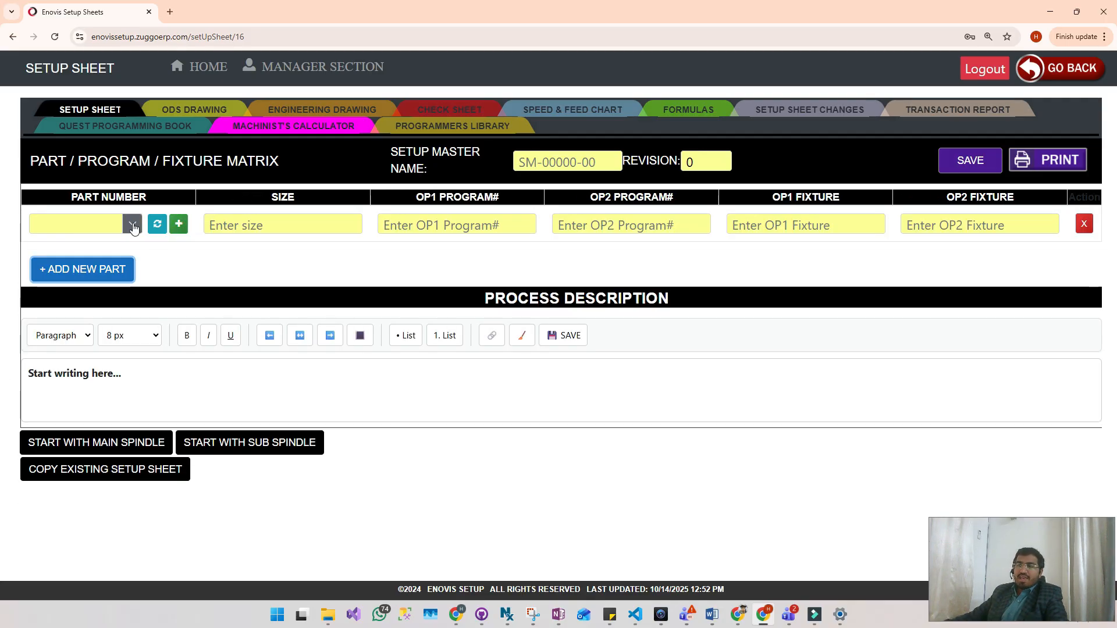
left_click(133, 226)
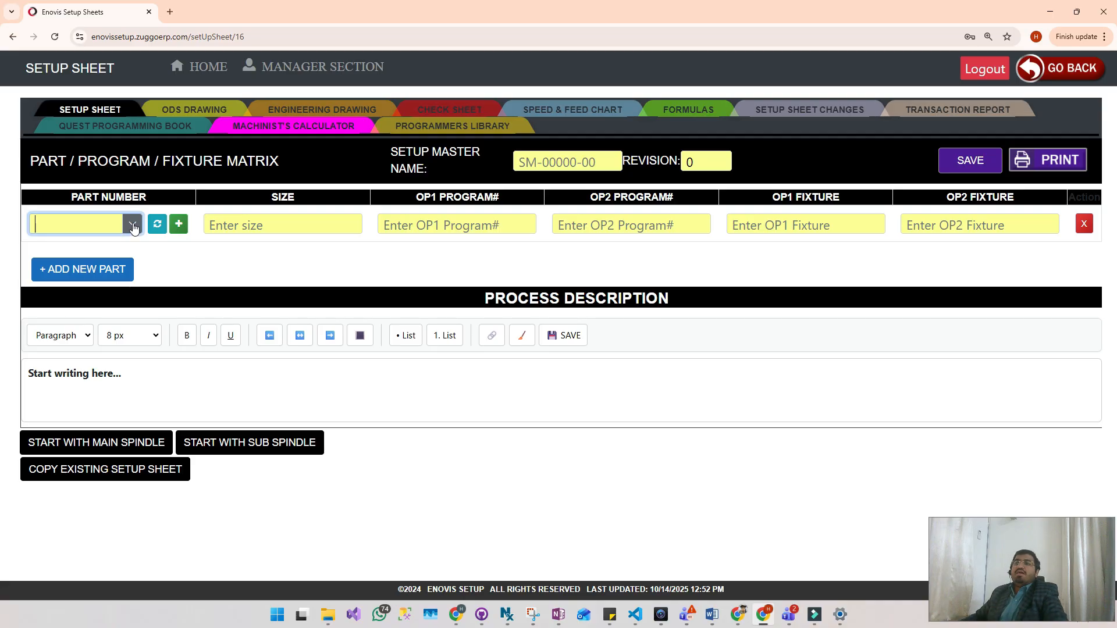
left_click(134, 226)
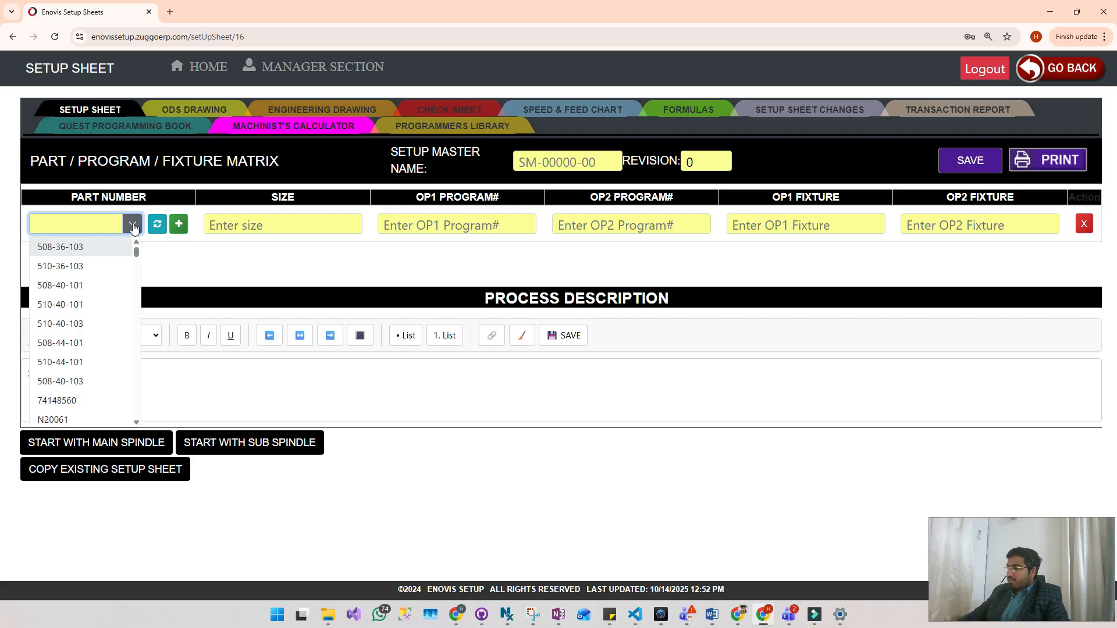
type("508")
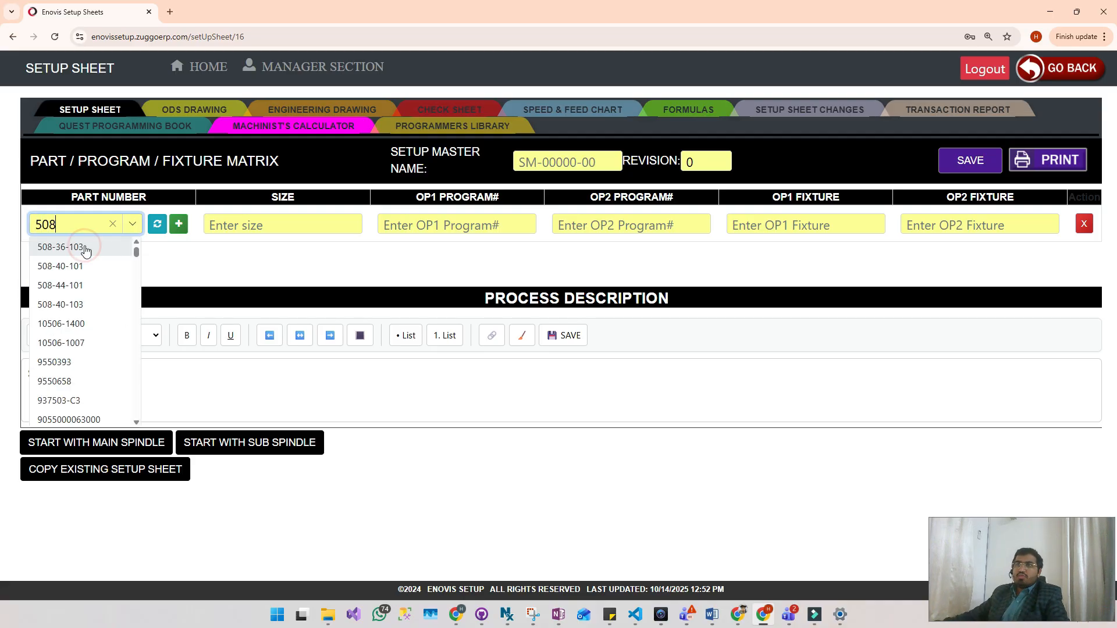
left_click(86, 249)
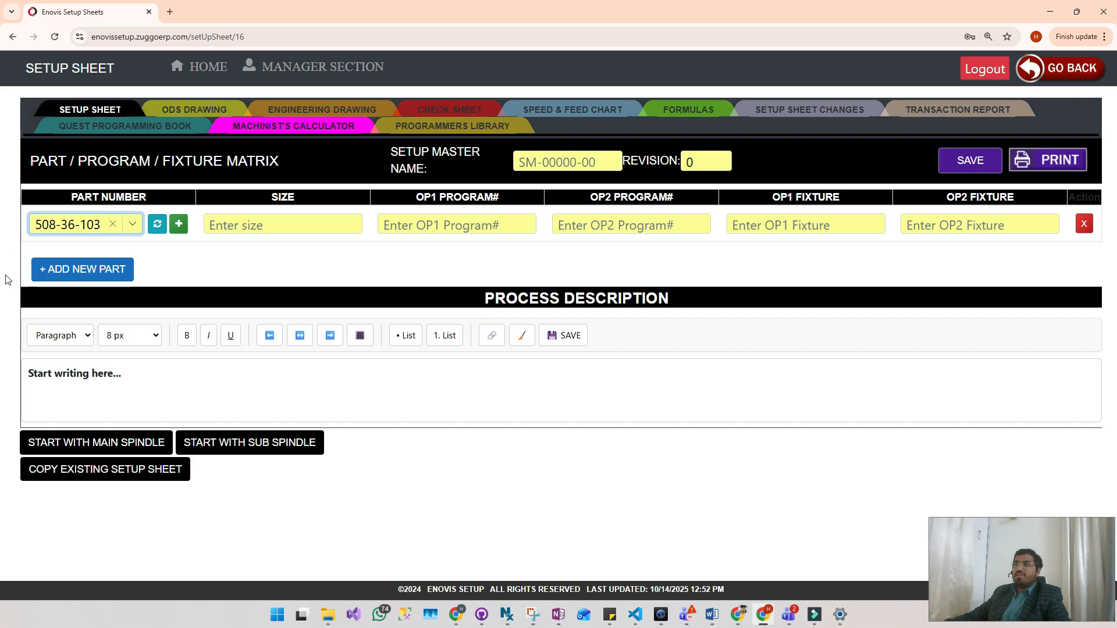
- Fill in part 508-36-103 with size 36MM, OP1 program number 1000 and OP2 program number 2000
key("alt+Tab")
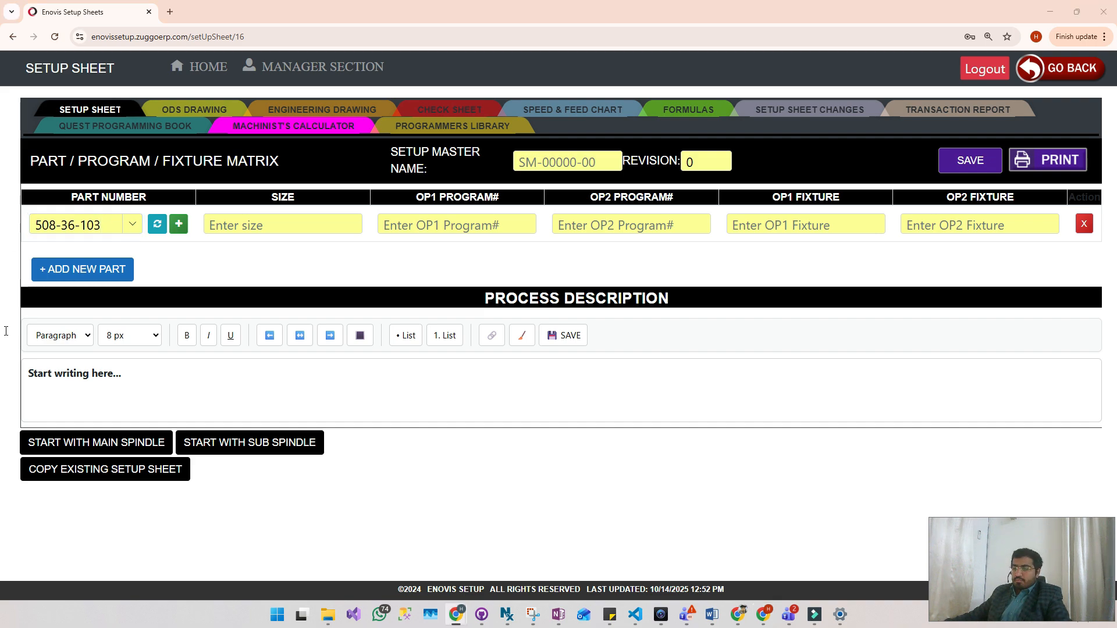
left_click(317, 221)
type("36MM")
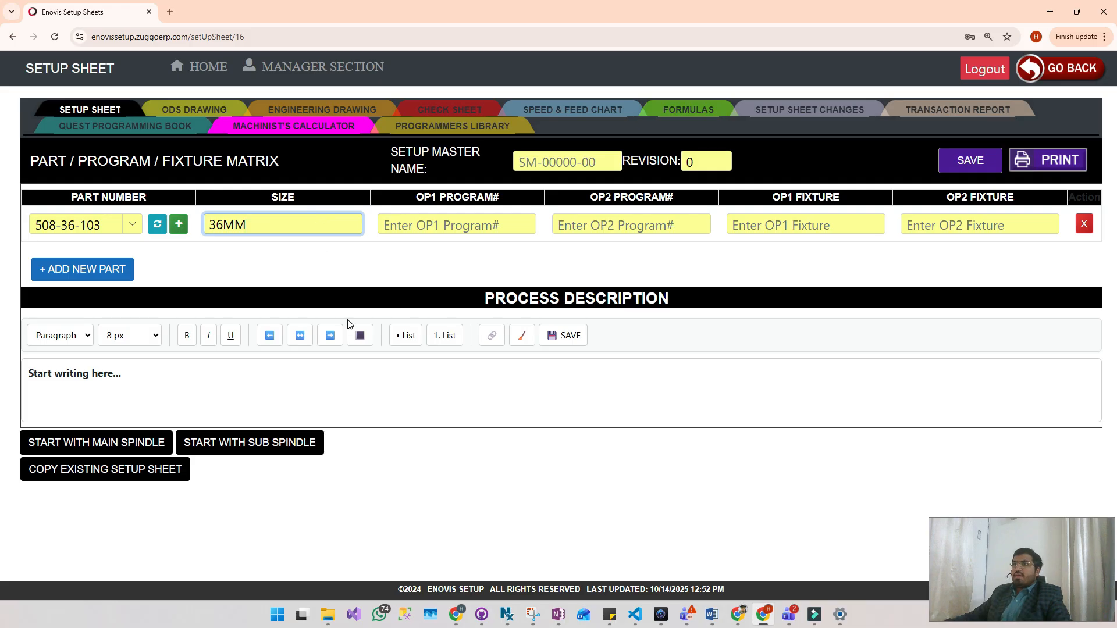
left_click(445, 222)
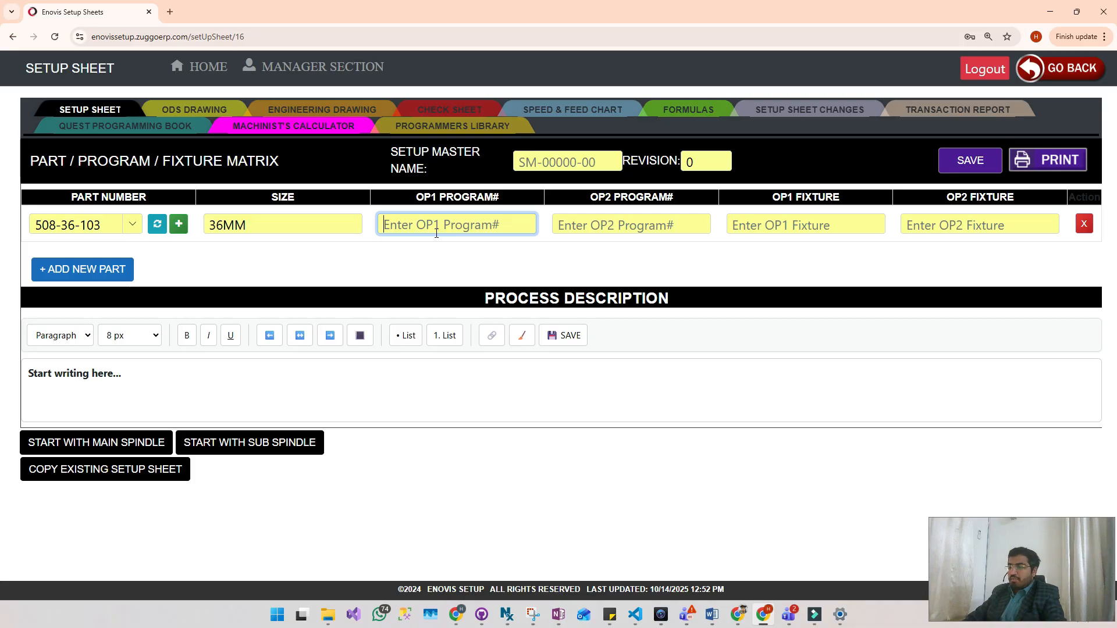
type("1000")
key("Tab")
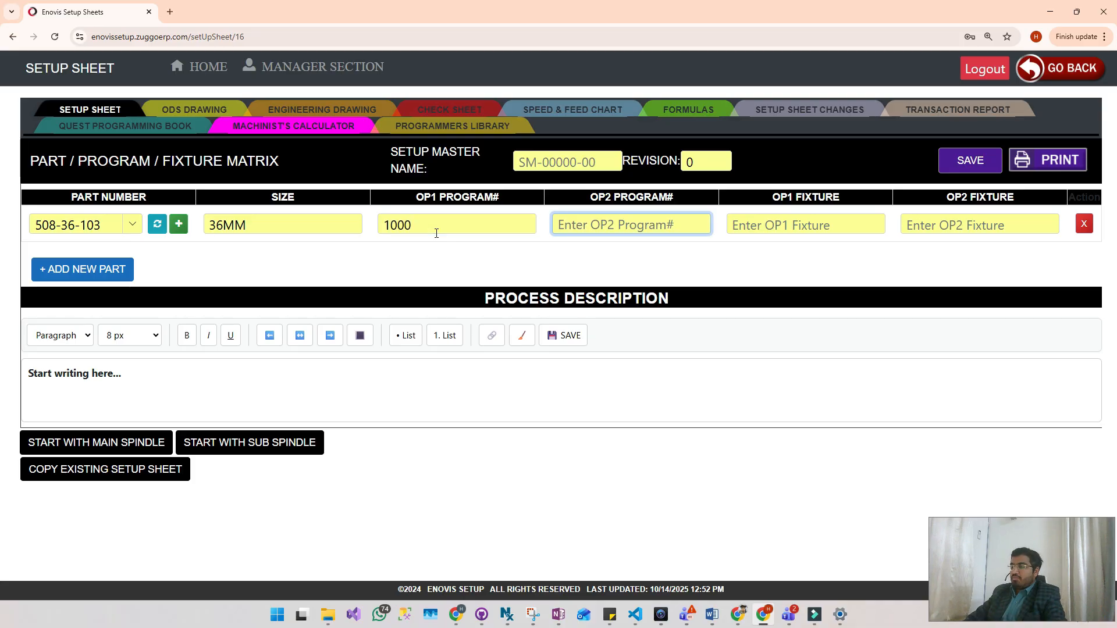
type("2000")
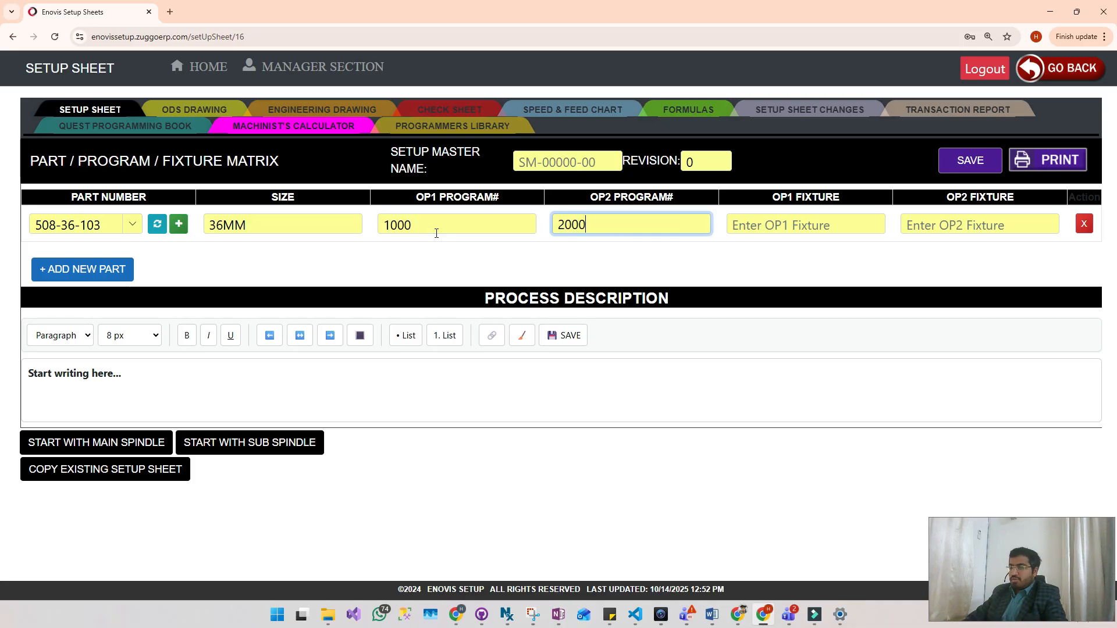
- Paste "35J COLLET 1.75" DIA." as the OP1 fixture of part 508-36-103
key("Tab")
key("Tab")
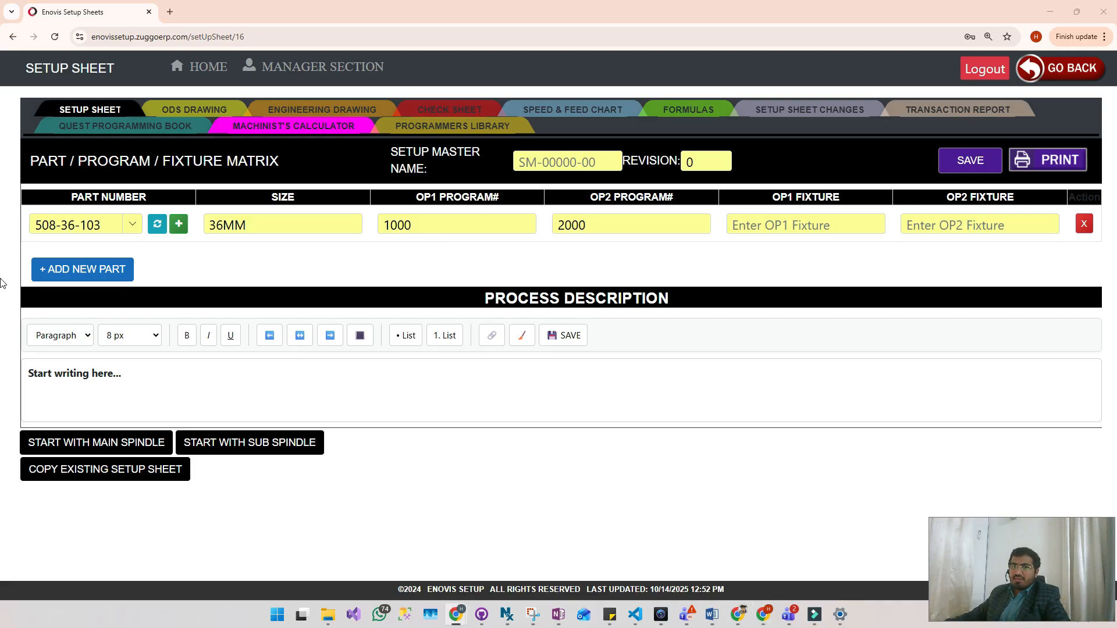
left_click(801, 217)
type("35J COLLET 1.75\" DIA.")
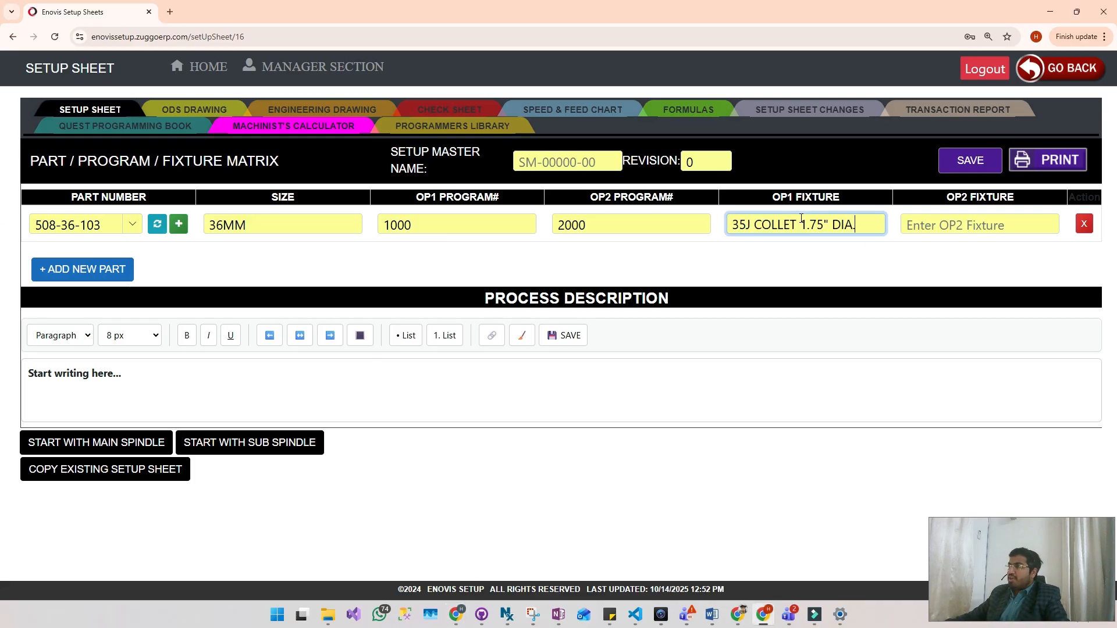
left_click(917, 225)
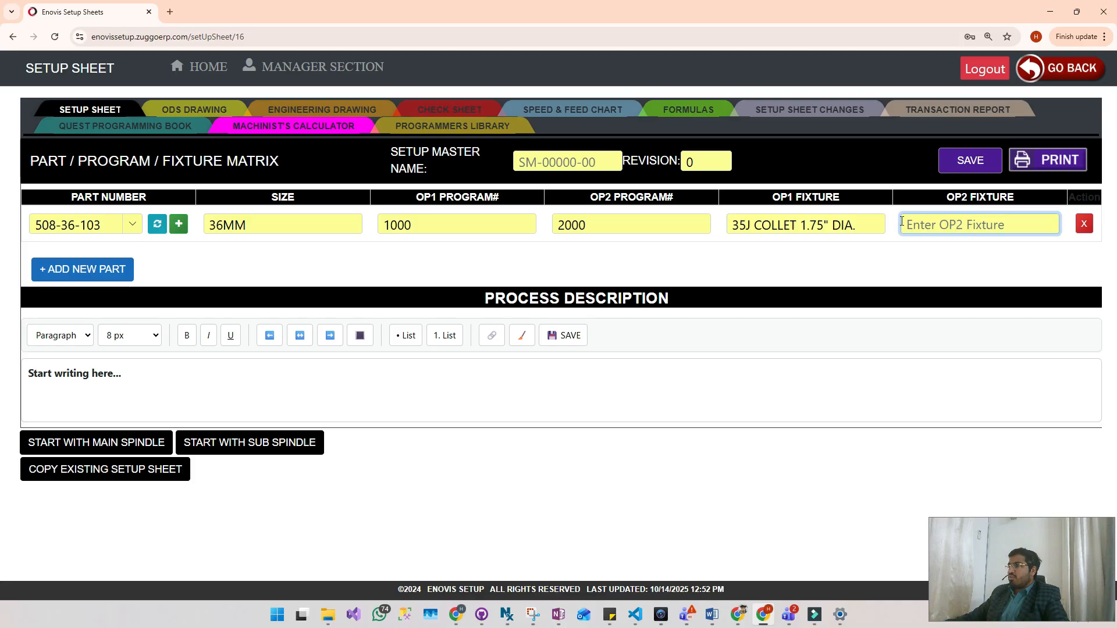
triple_click(874, 225)
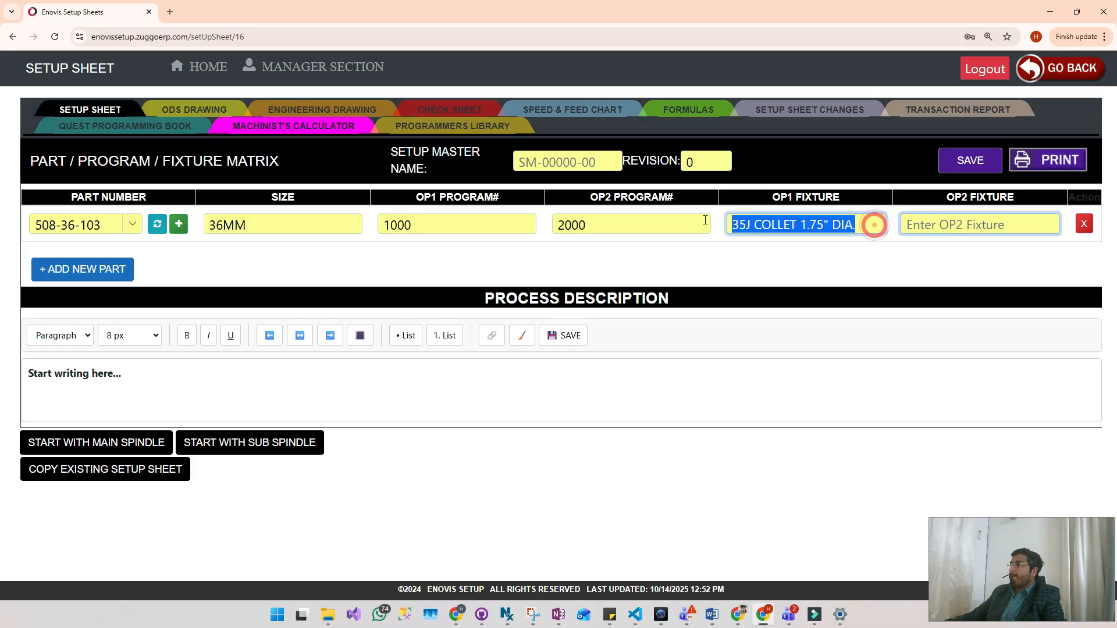
type("op1")
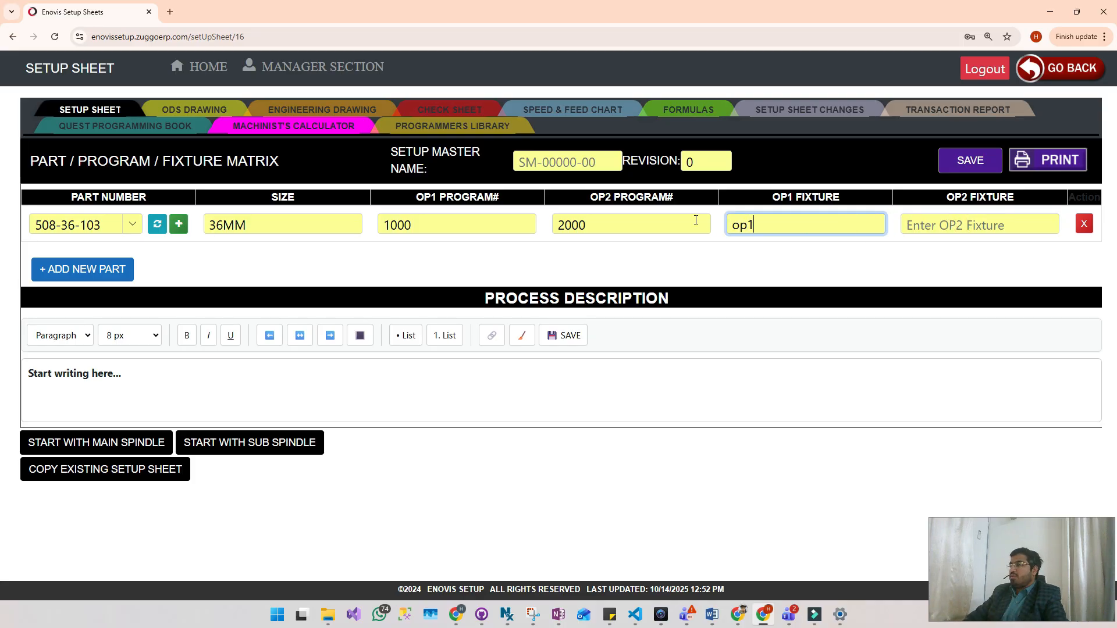
key("BackSpace")
key("BackSpace")
key("BackSpace")
key("ctrl+z")
key("ctrl+z")
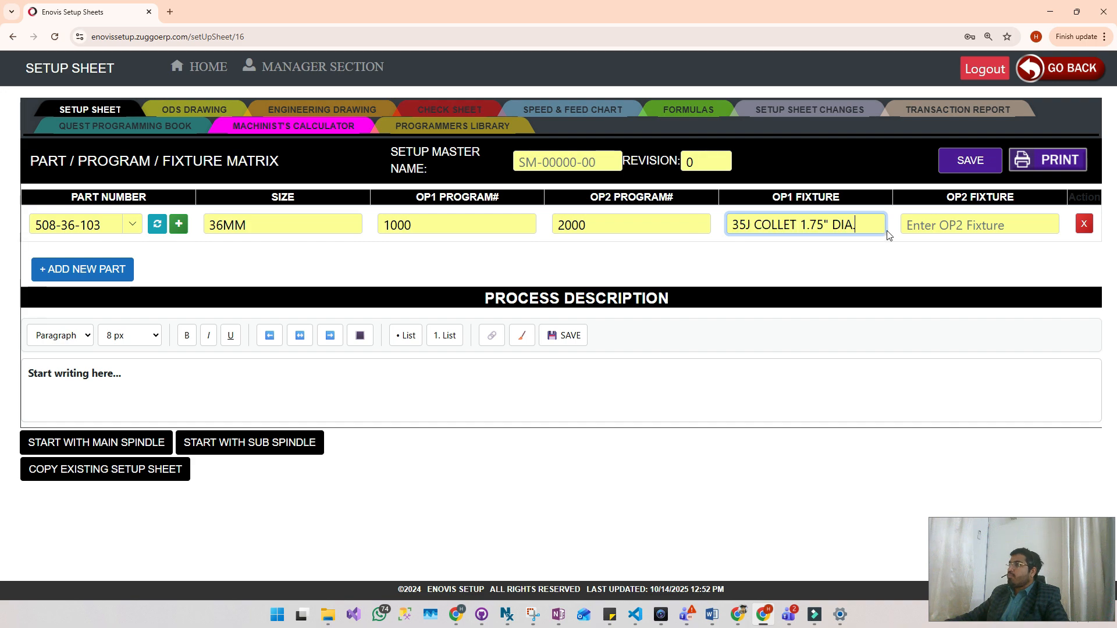
- Paste "35J COLLET 1.75" DIA." as the OP2 fixture of part 508-36-103
left_click(949, 222)
type("35J COLLET 1.75\" DIA.")
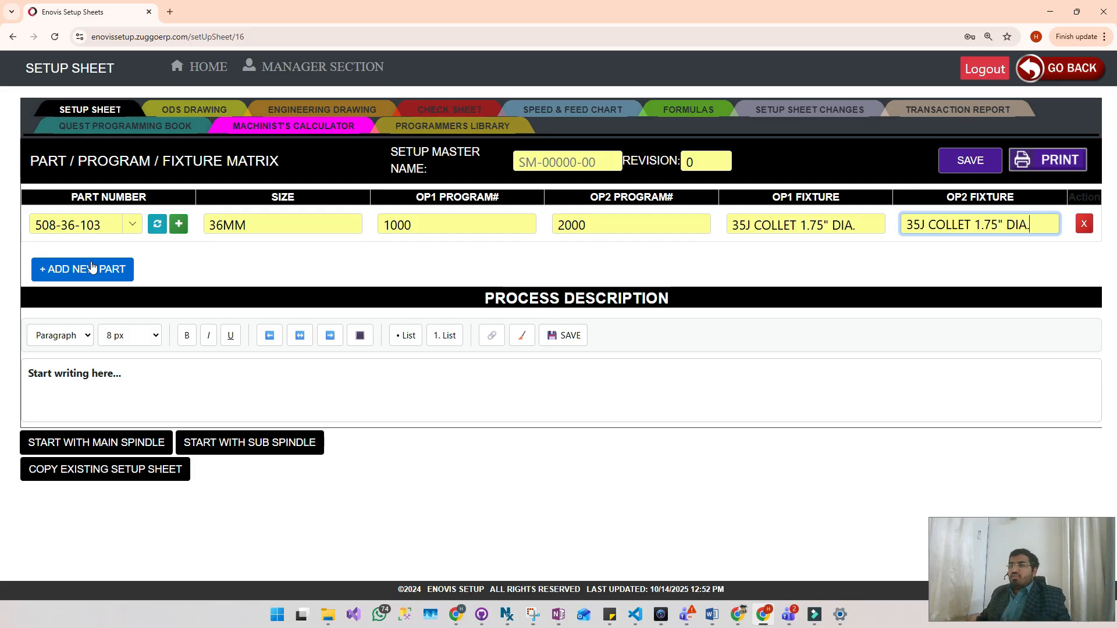
- Add a second part row to the matrix and choose part number TD-000001-01 for it
left_click(129, 274)
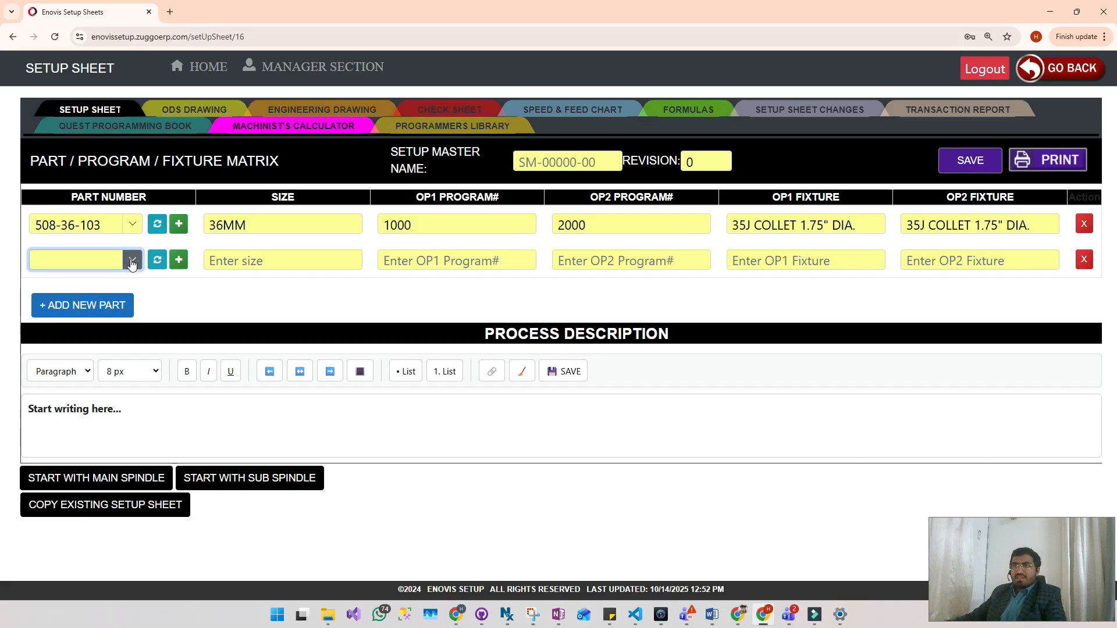
left_click(132, 261)
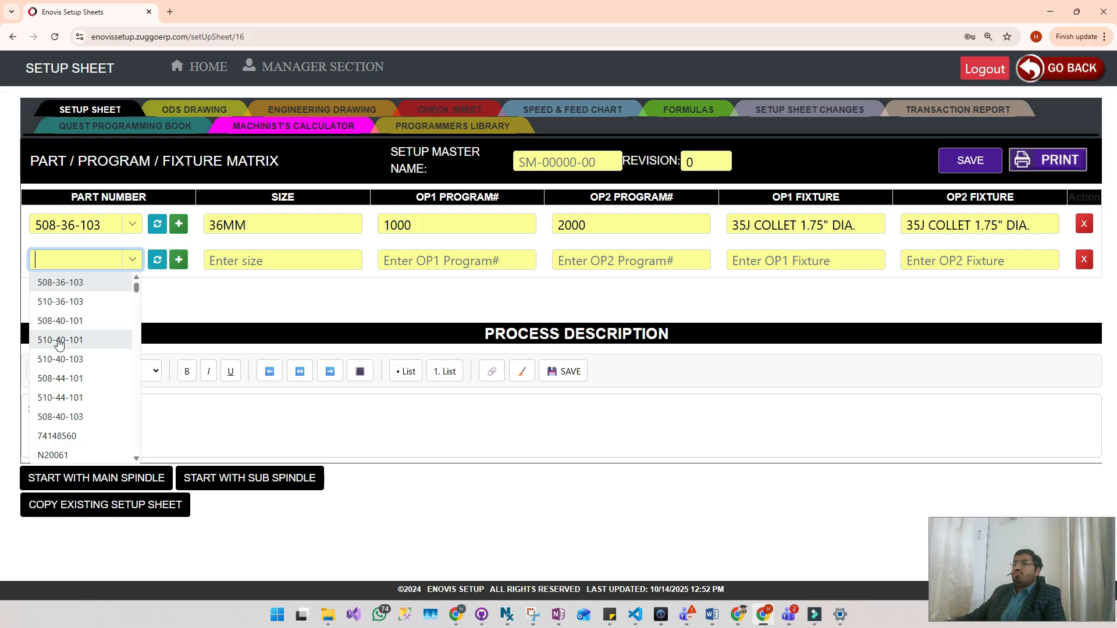
scroll(68, 317, "down", 2)
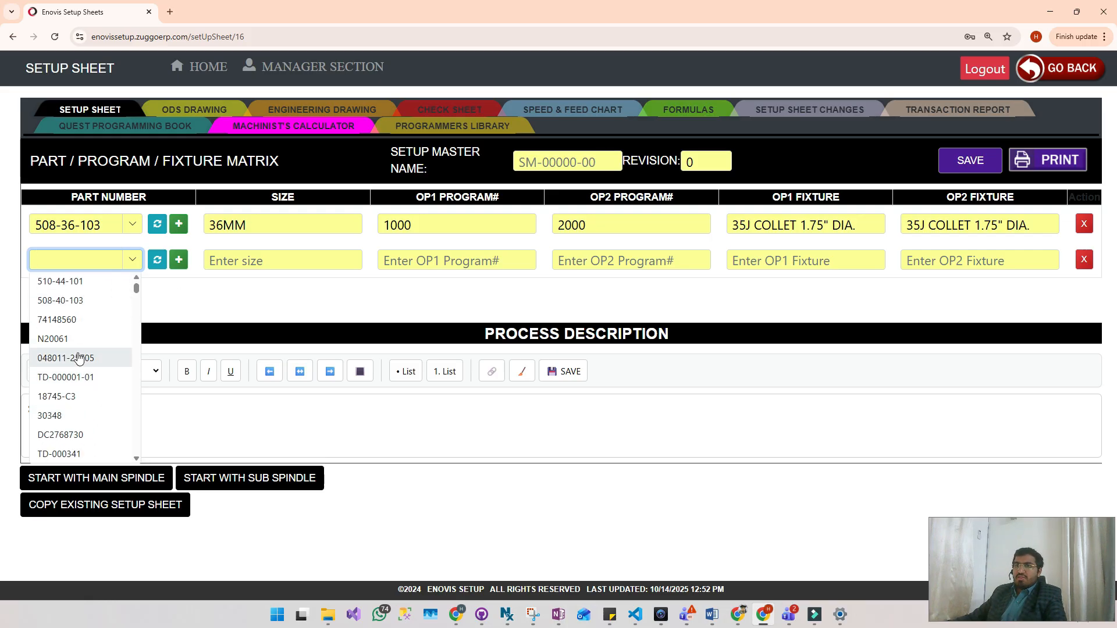
scroll(71, 343, "down", 1)
left_click(68, 319)
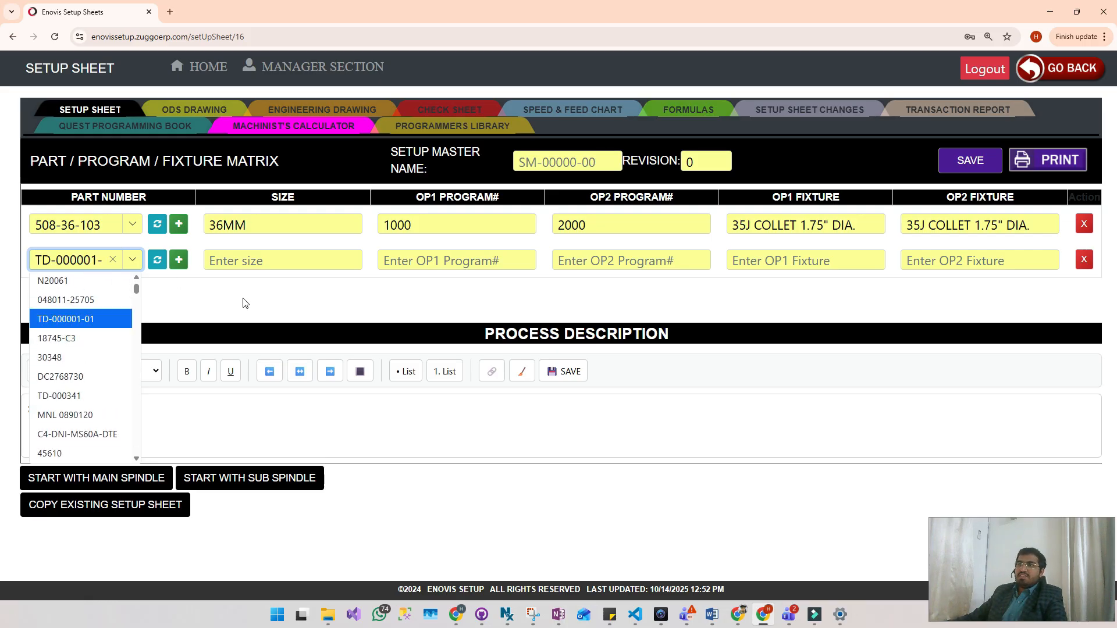
left_click(242, 299)
- Fill in part TD-000001-01 with size 34MM, OP1 program number 1200 and OP2 program number 3000
left_click(242, 259)
type("34")
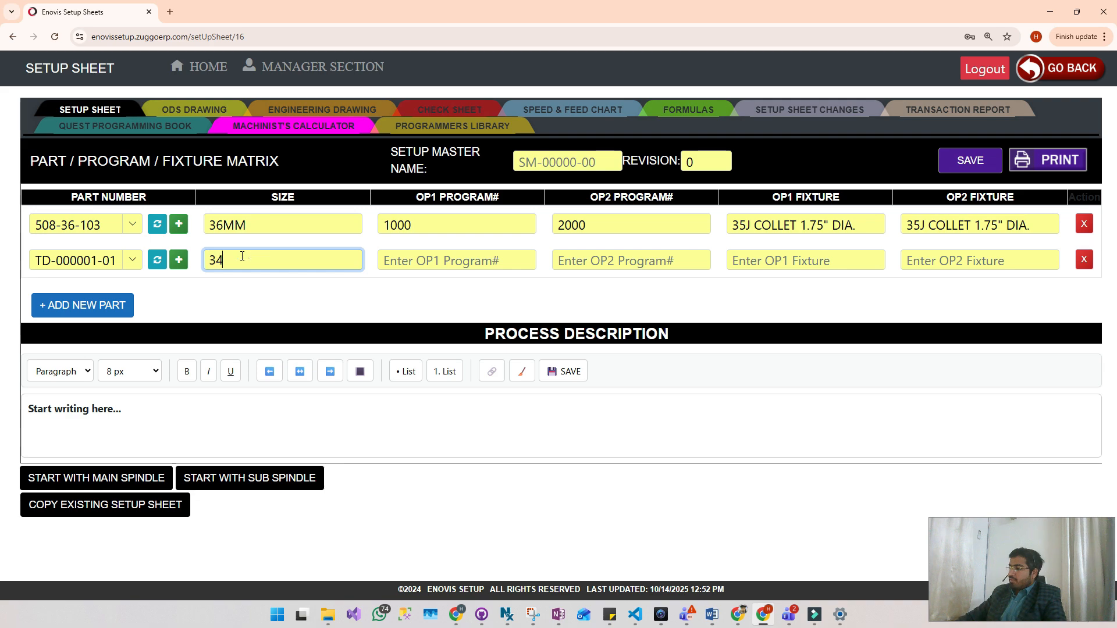
type("MM")
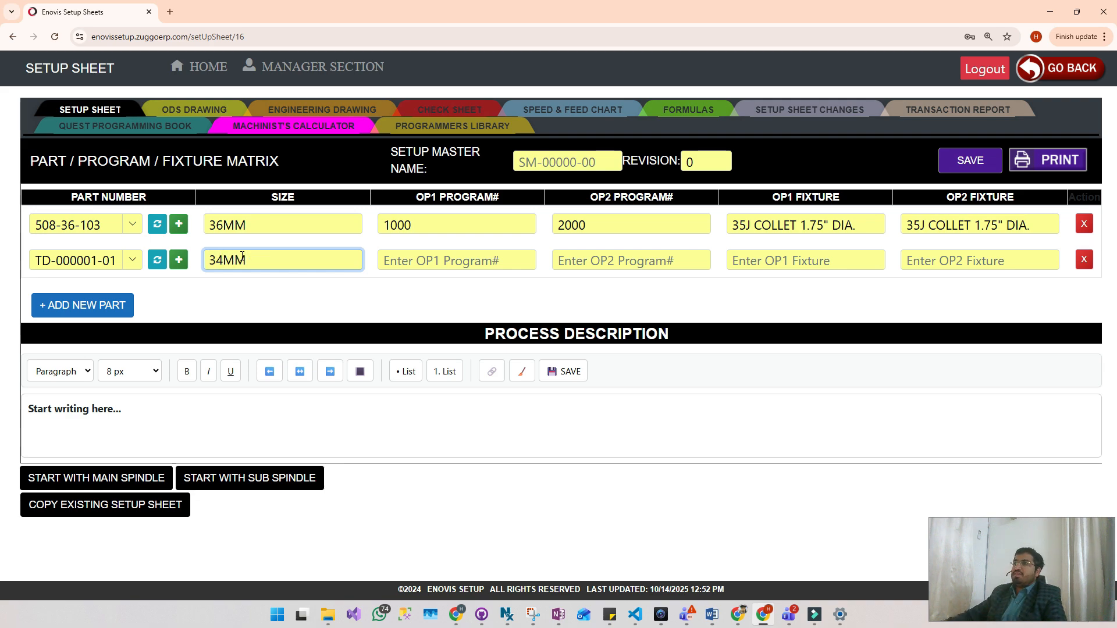
left_click(423, 266)
type("1")
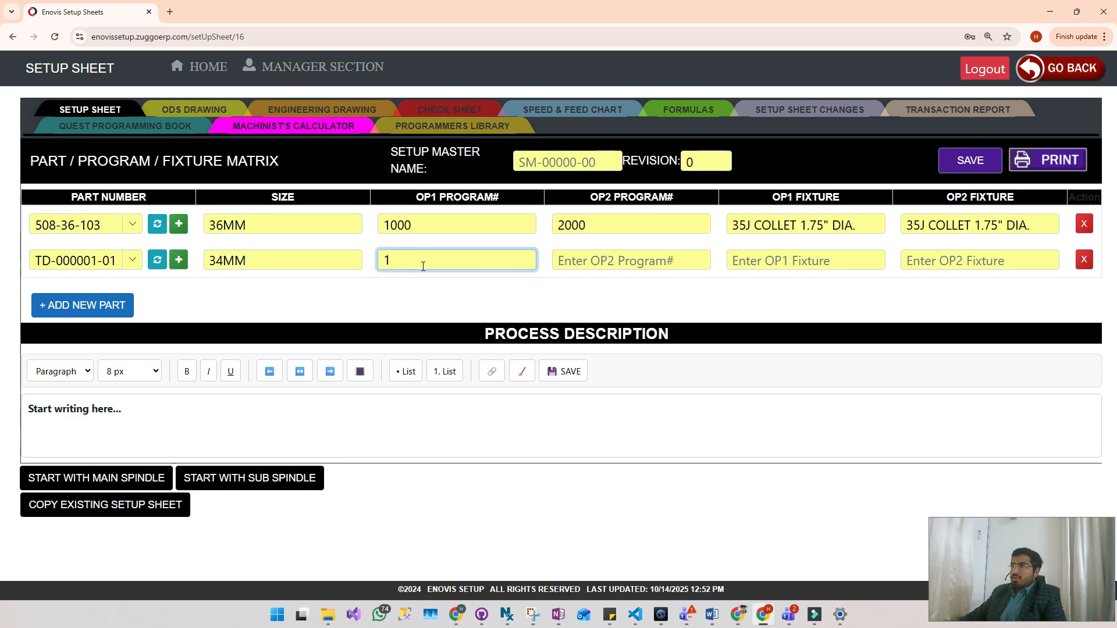
type("200")
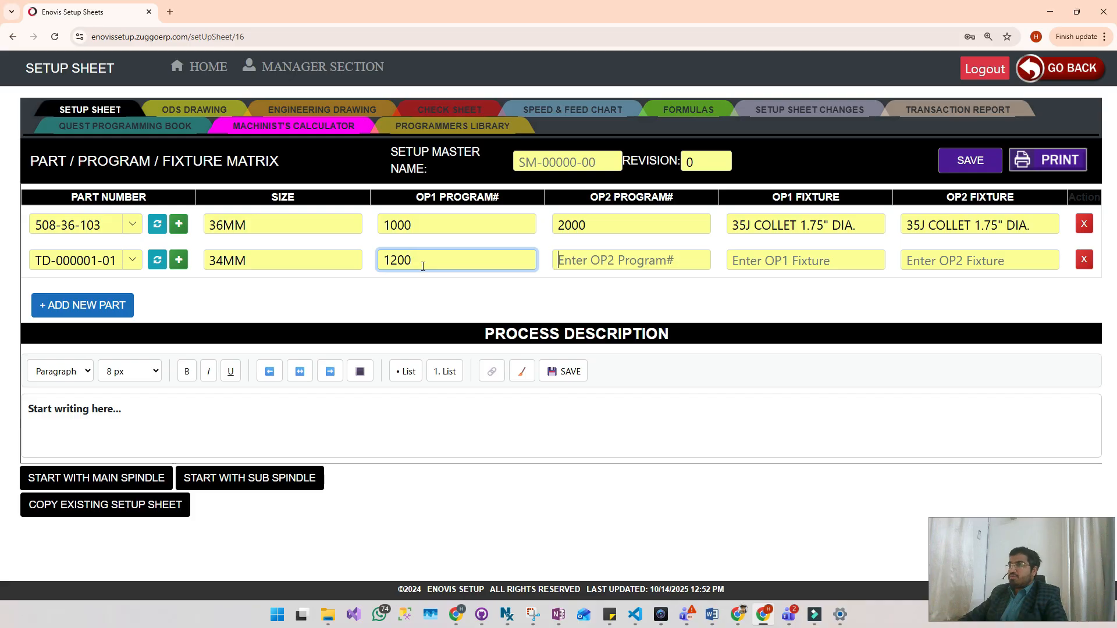
key("Tab")
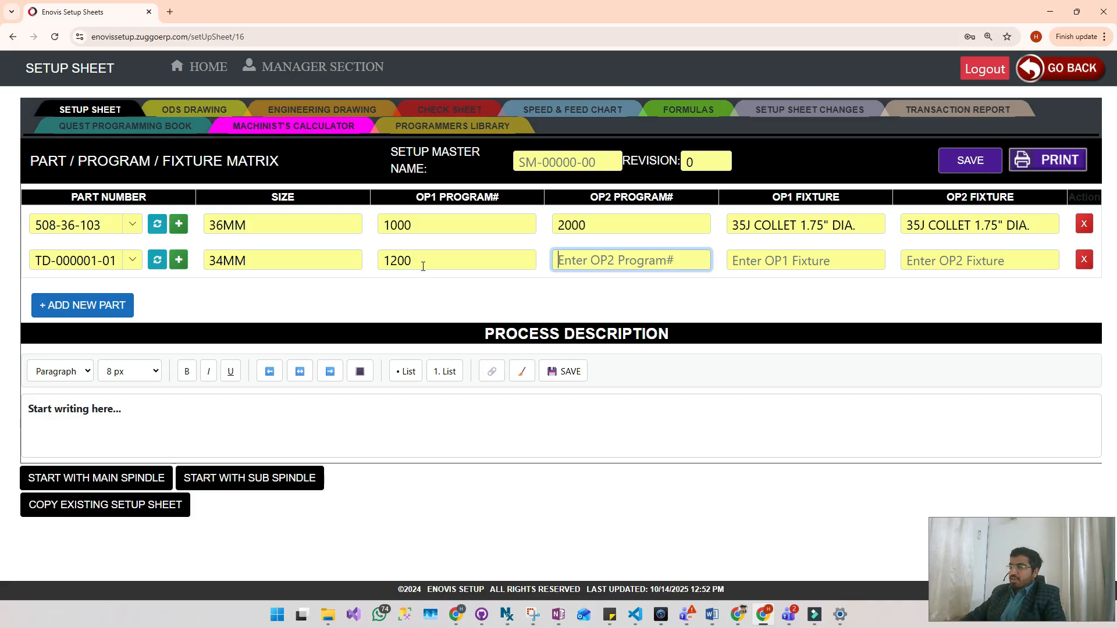
type("3000")
key("Tab")
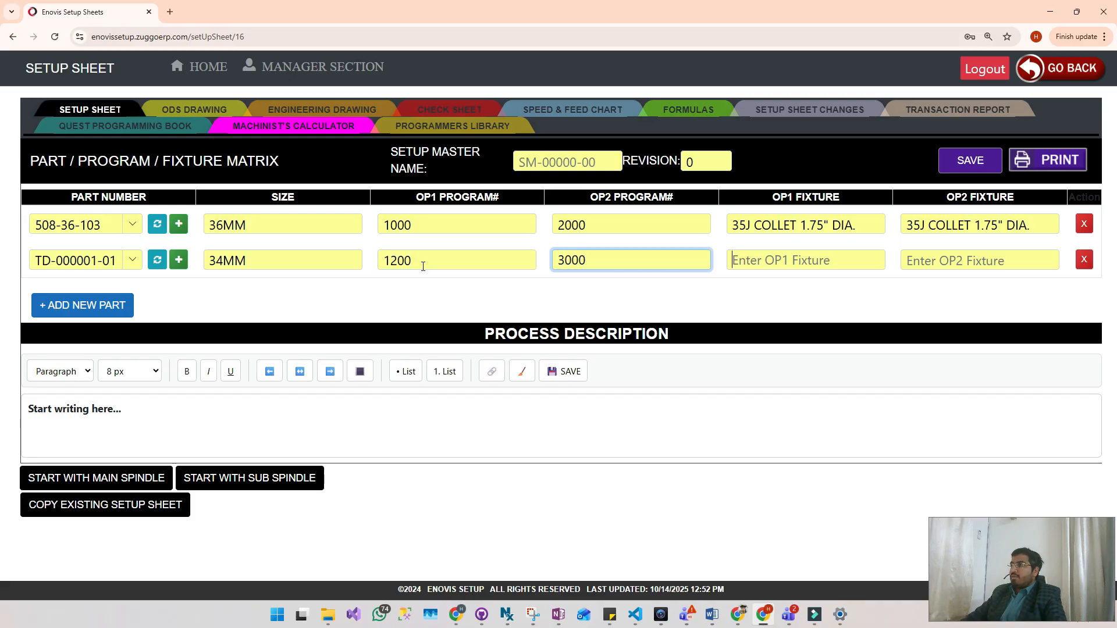
- Copy the first part's OP1 fixture text, "35J COLLET 1.75" DIA.", into both fixture fields of part TD-000001-01
left_click_drag(855, 224, 735, 224)
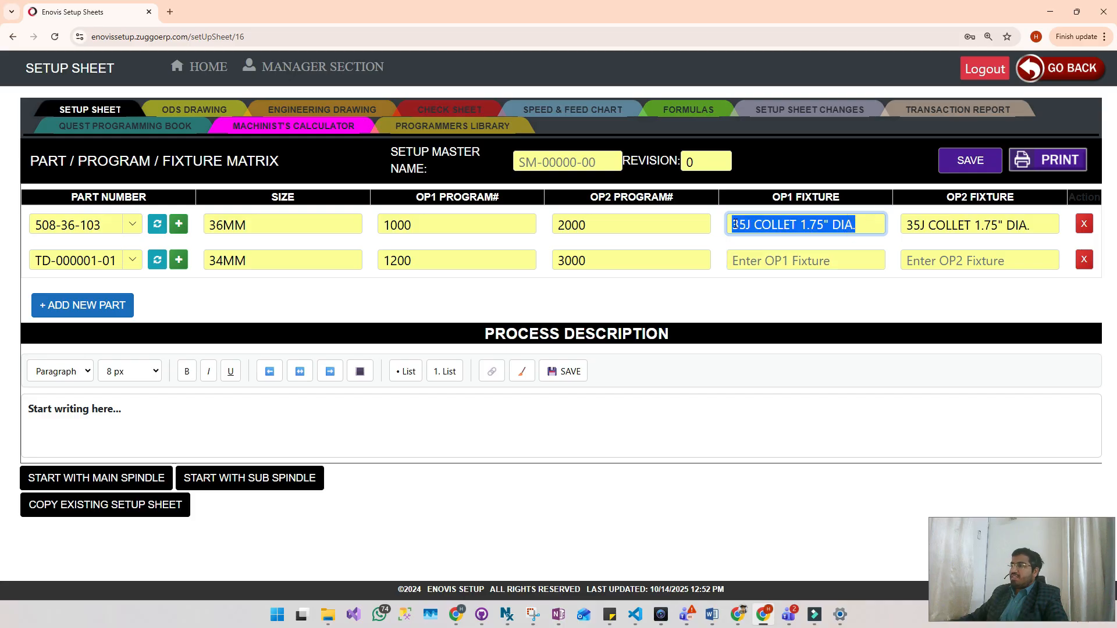
key("ctrl+c")
left_click(756, 260)
key("ctrl+v")
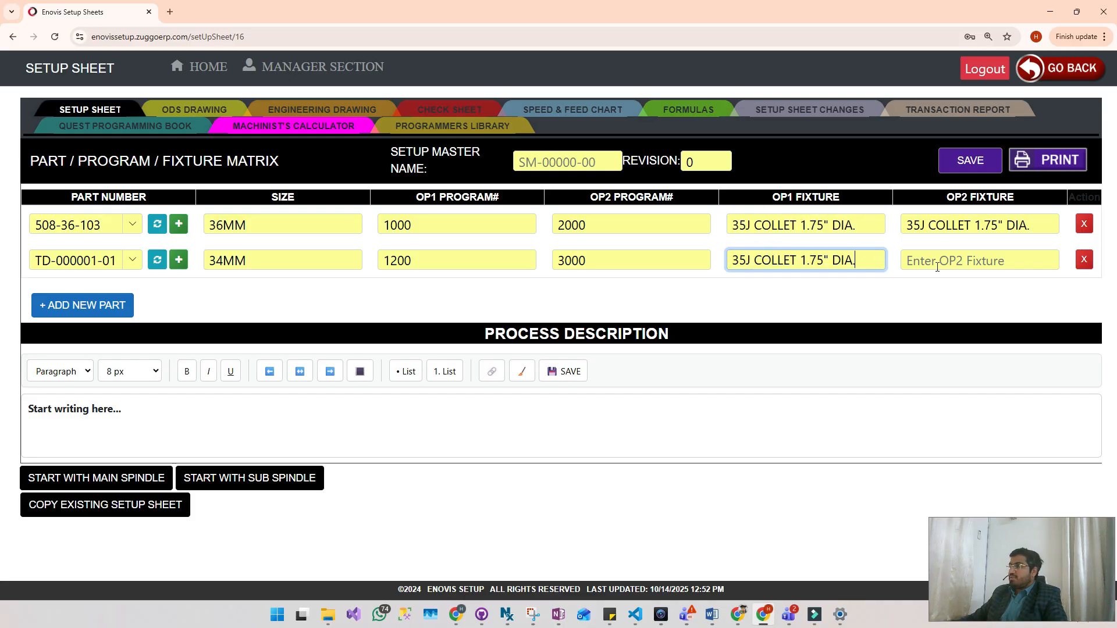
left_click(937, 267)
key("ctrl+v")
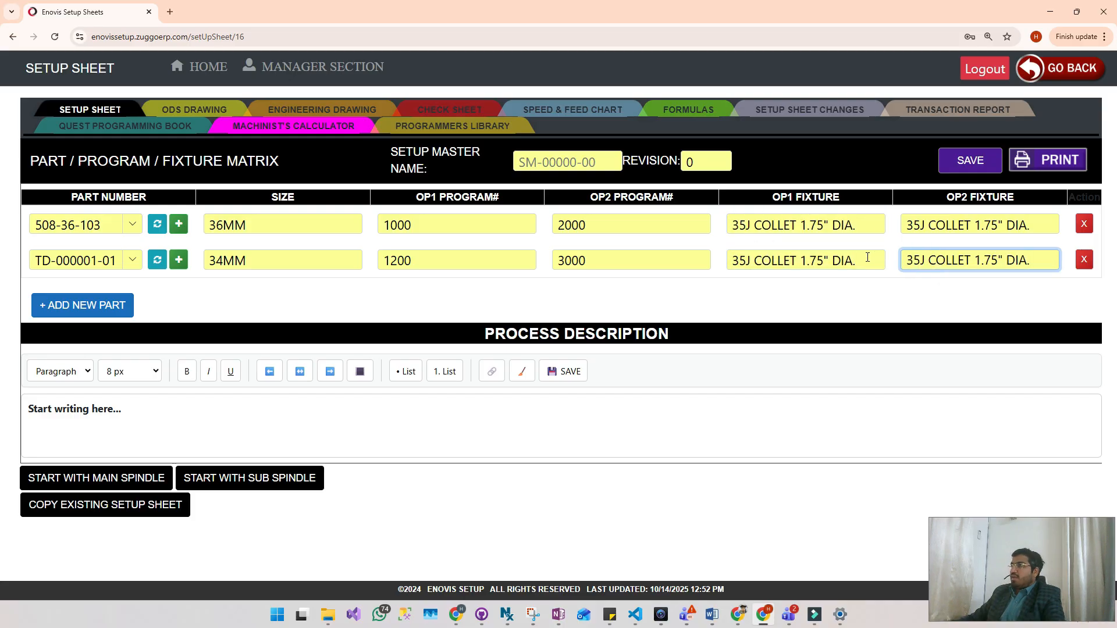
- Shorten the fixtures of part TD-000001-01 to "35J COLLET" for OP1 and "35J" for OP2
left_click(867, 258)
left_click_drag(867, 258, 801, 256)
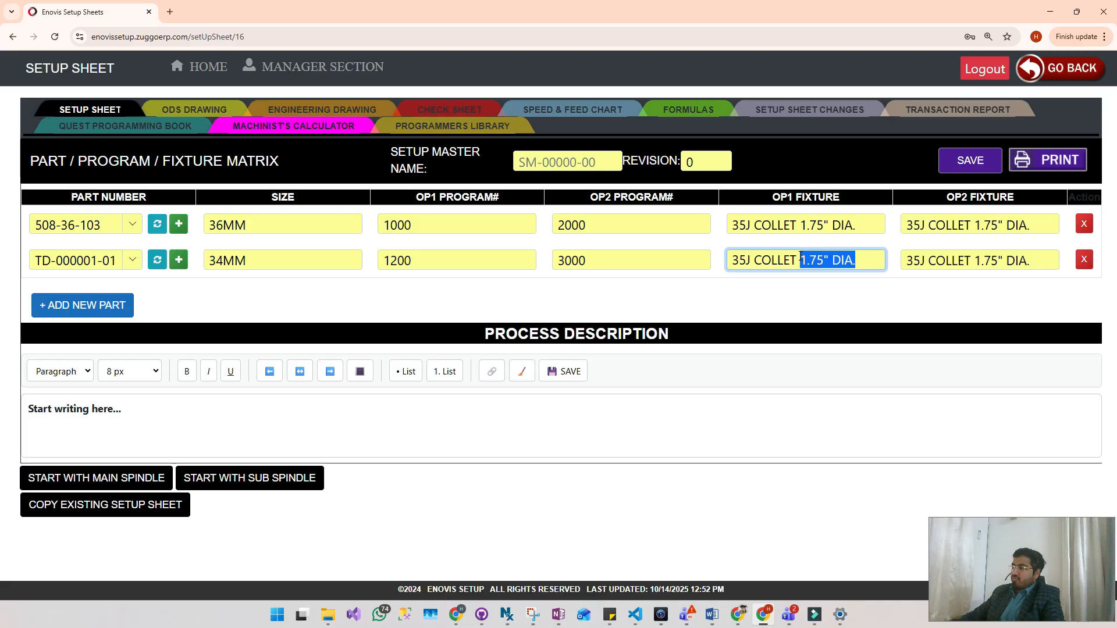
key("BackSpace")
left_click_drag(1030, 260, 937, 263)
key("BackSpace")
key("BackSpace")
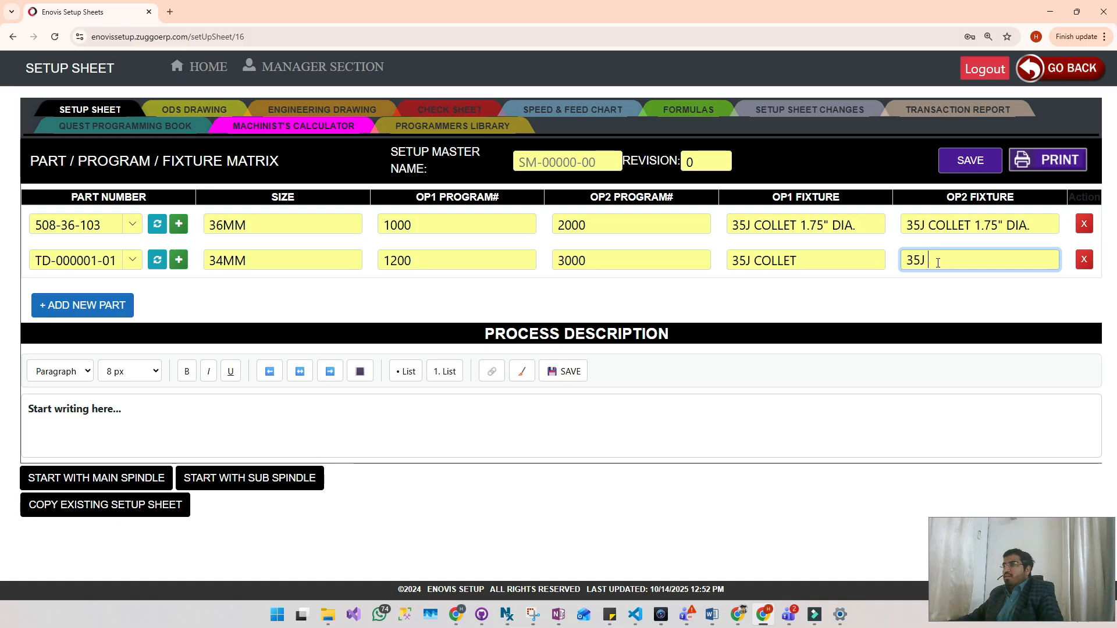
- Replace the placeholder text in the process description with "Op 1 will machine all ID features."
left_click(96, 407)
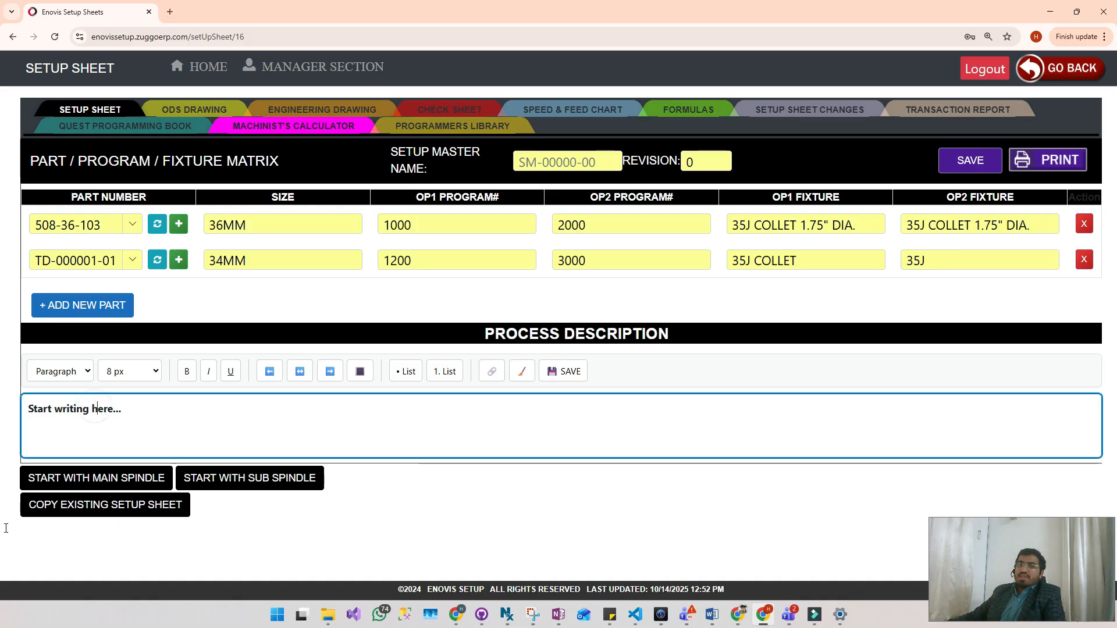
triple_click(137, 407)
key("BackSpace")
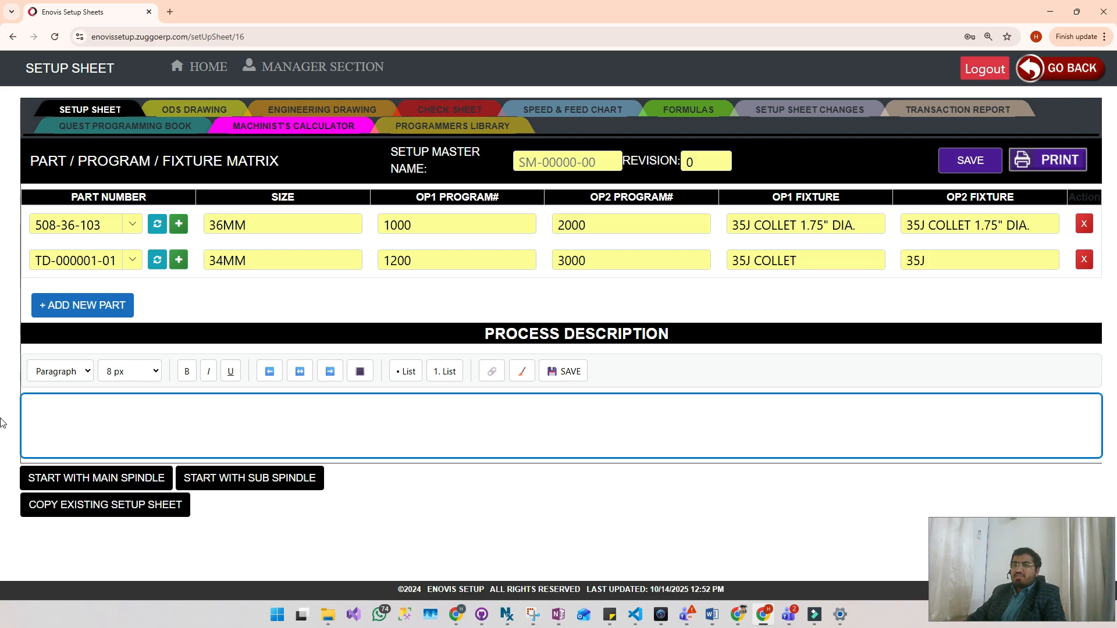
type("Op")
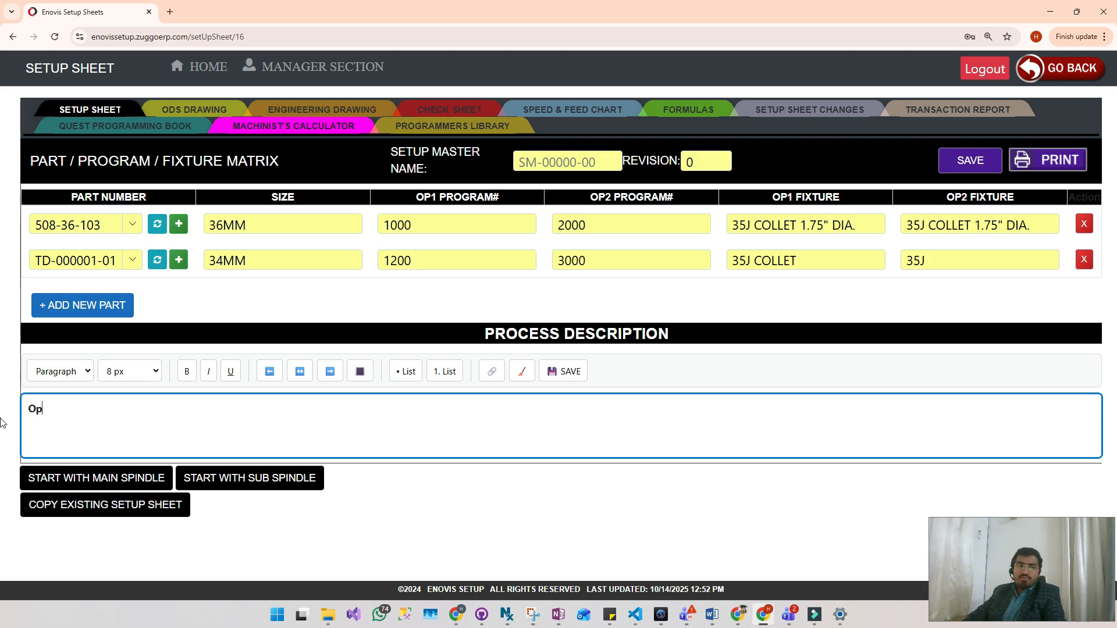
type(" 1 will machine all ")
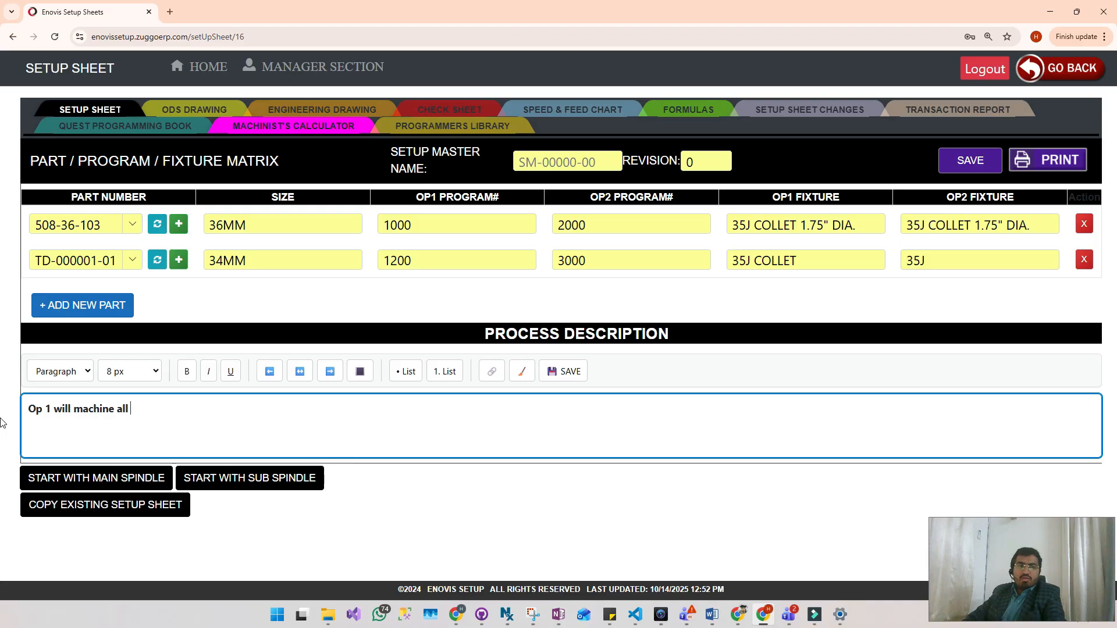
type("ID fea")
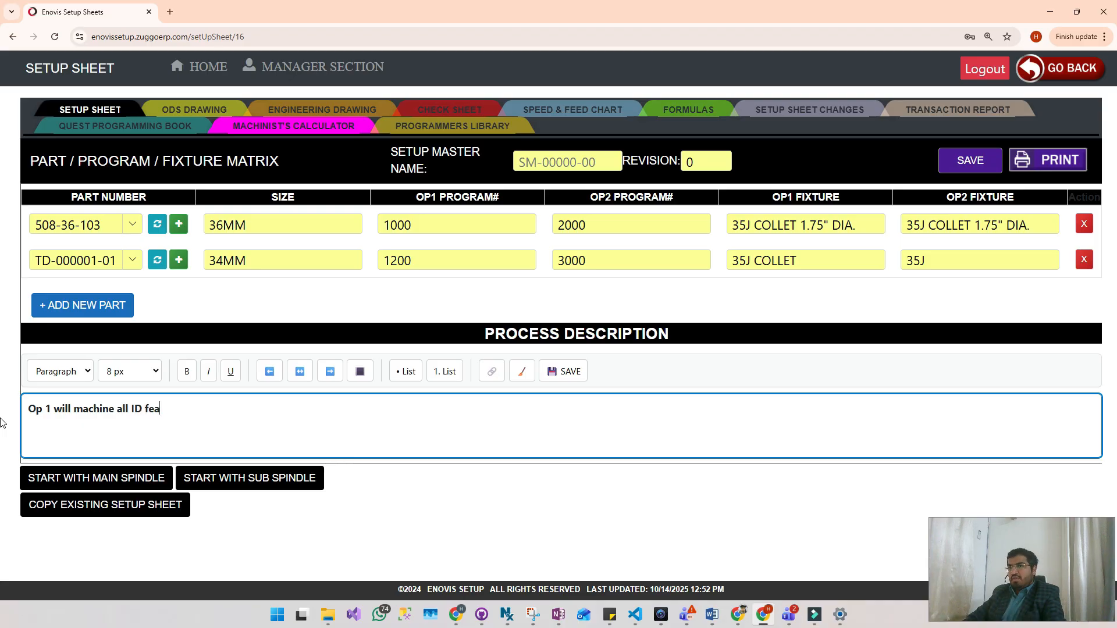
type("tures.")
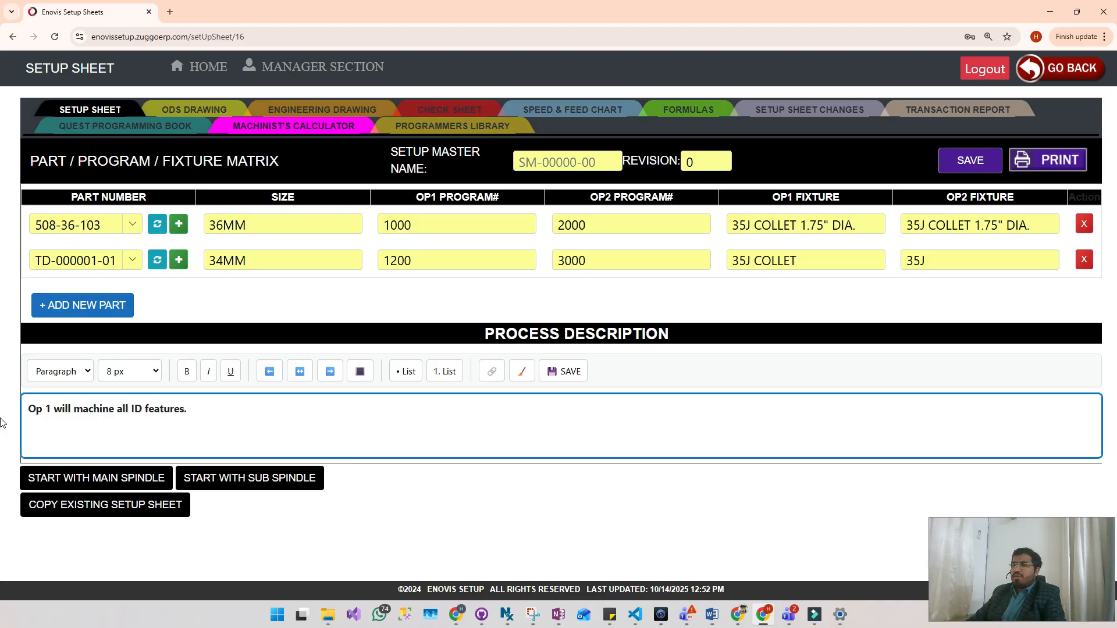
- Turn the process description into a bulleted list and add a second bullet, "Any test description for machinist."
left_click(405, 371)
left_click(235, 414)
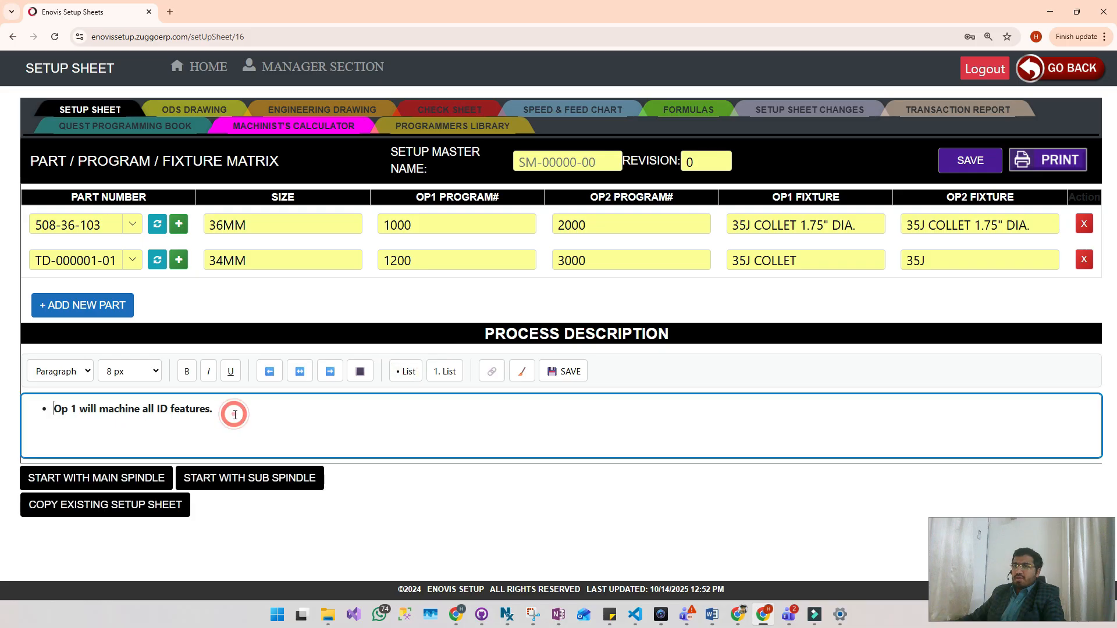
left_click(235, 414)
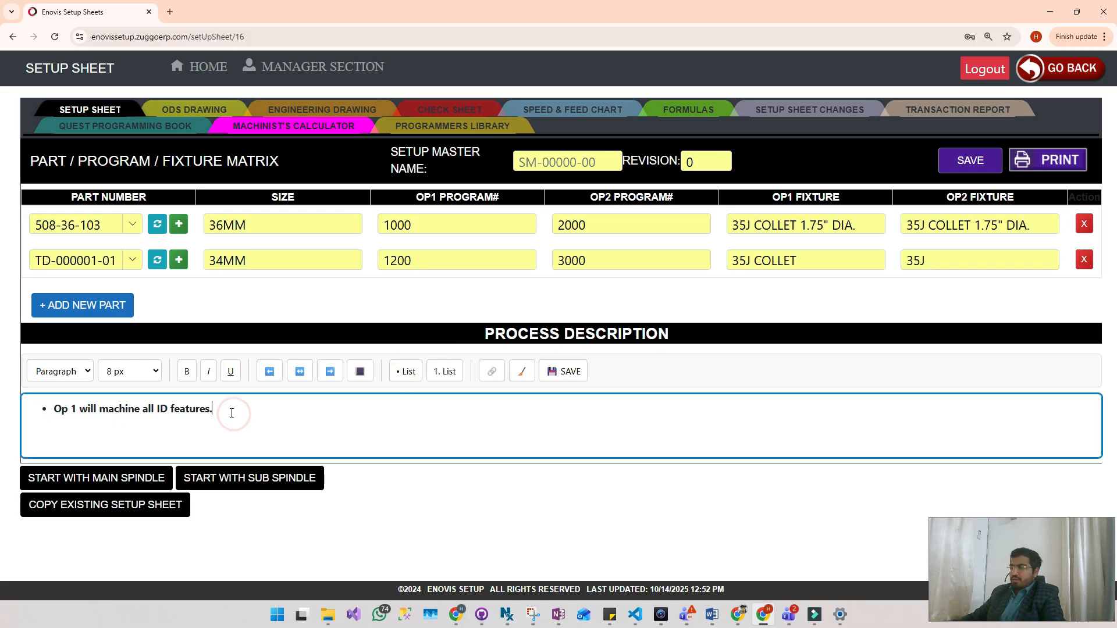
key("Return")
type("Any test ")
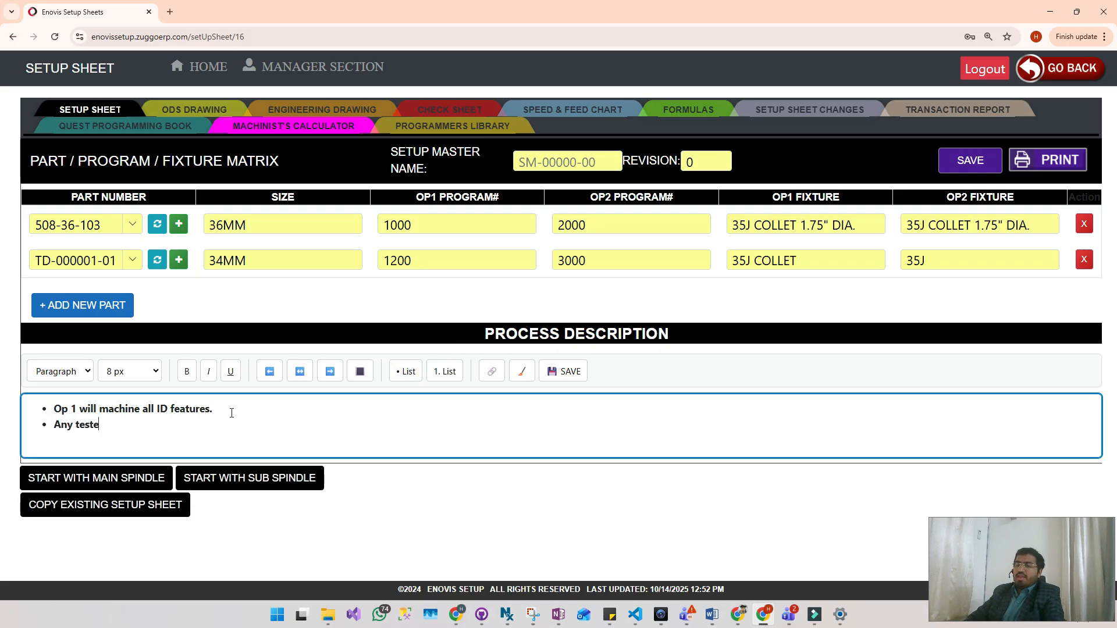
type("descri")
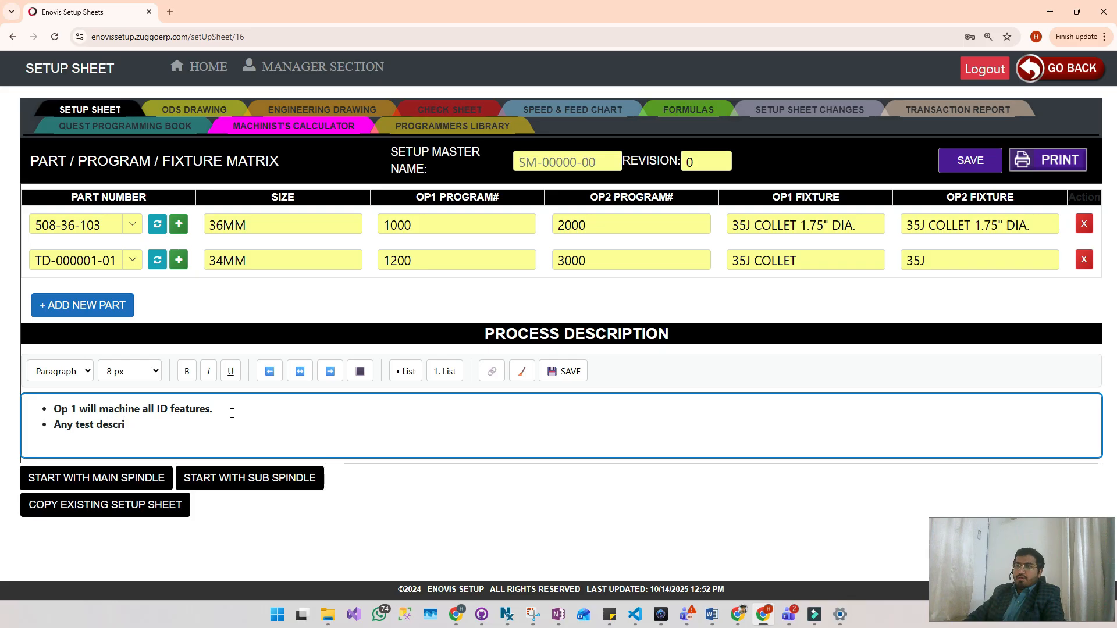
type("ption for maci")
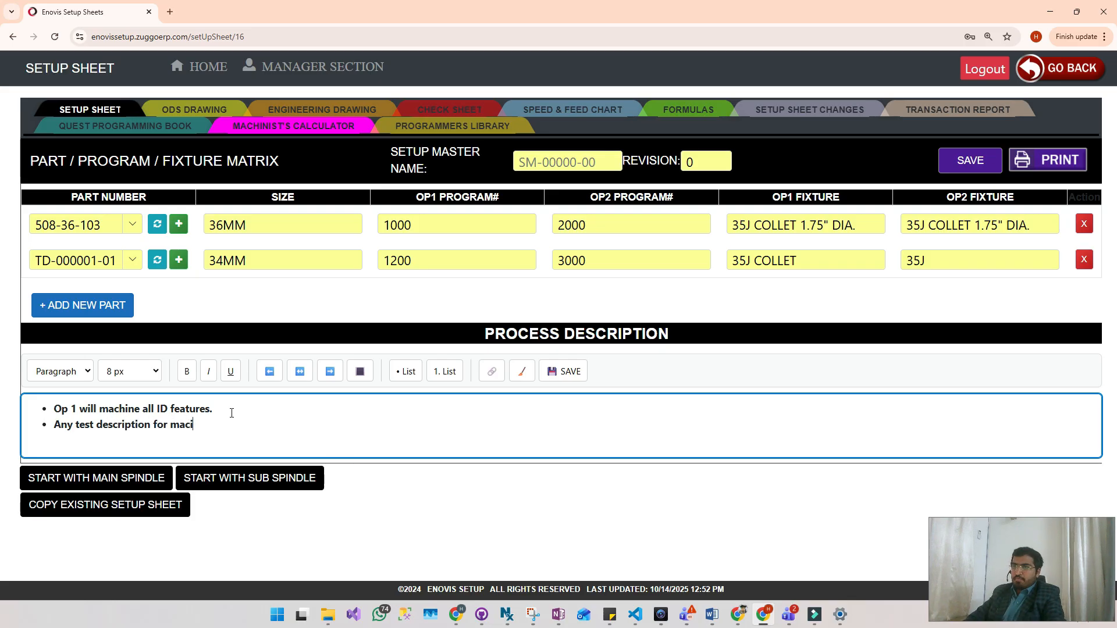
key("BackSpace")
type("hinist.")
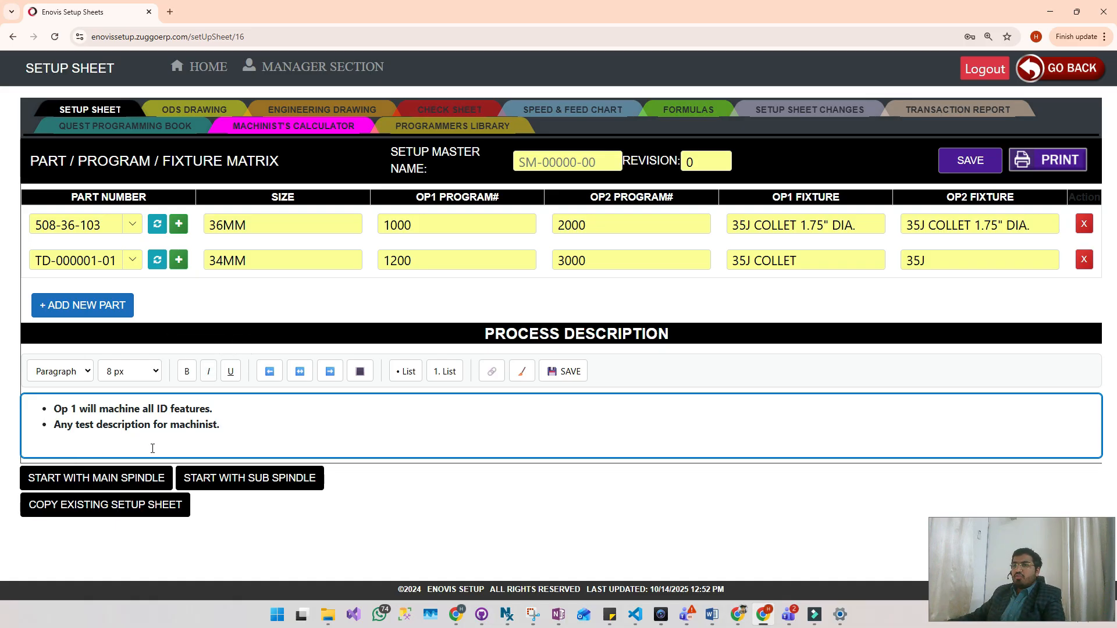
- Start the setup sheet's operations with the main spindle section
left_click(119, 481)
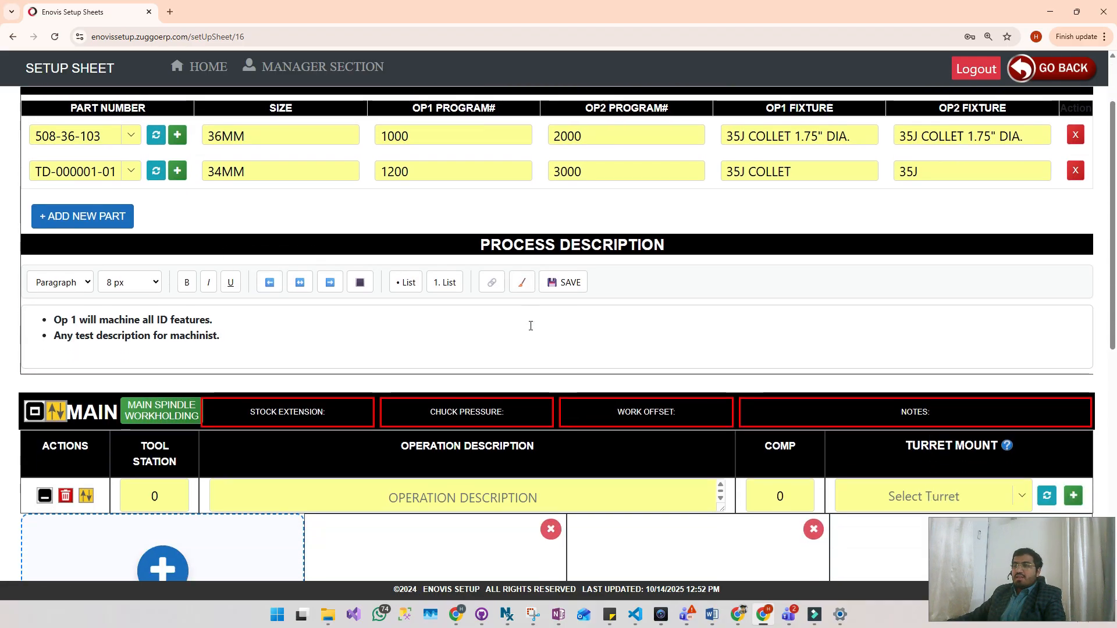
scroll(337, 292, "down", 6)
scroll(280, 268, "up", 2)
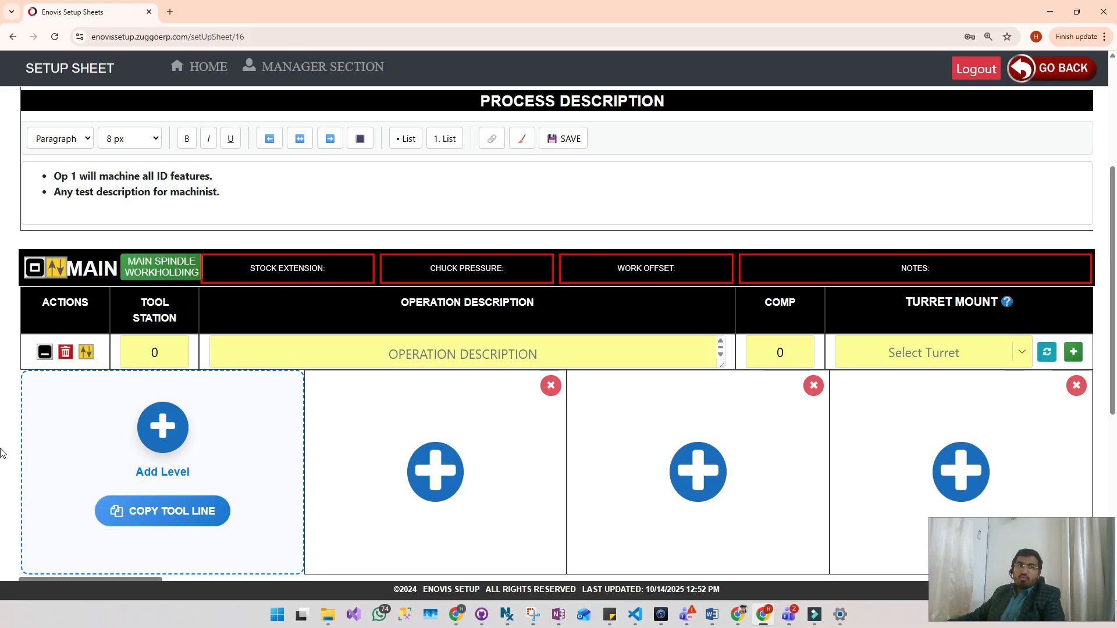
- In the main spindle workholding details, set the stock extension to 2.00" FROM FACE OF COLLET and the chuck pressure to 225-275 PSI
left_click(4, 397)
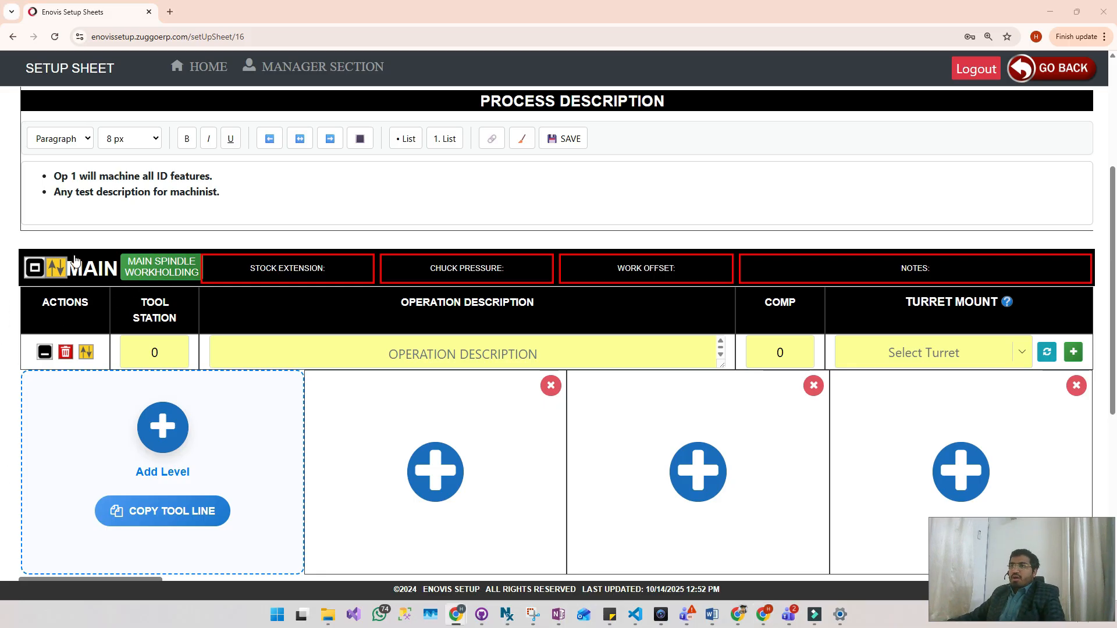
left_click(168, 272)
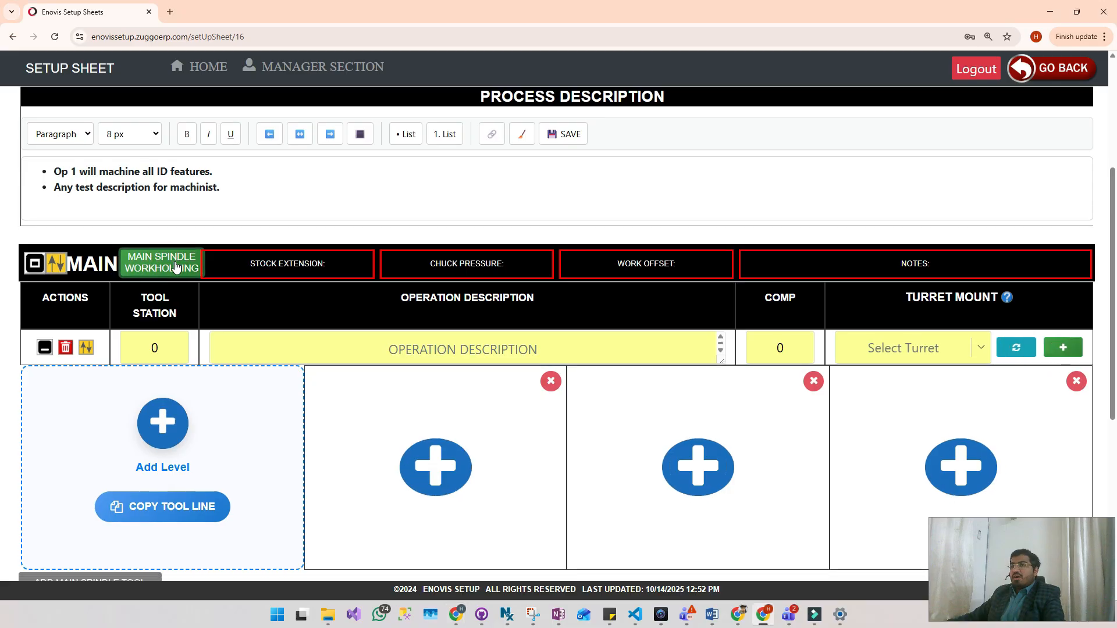
left_click(483, 278)
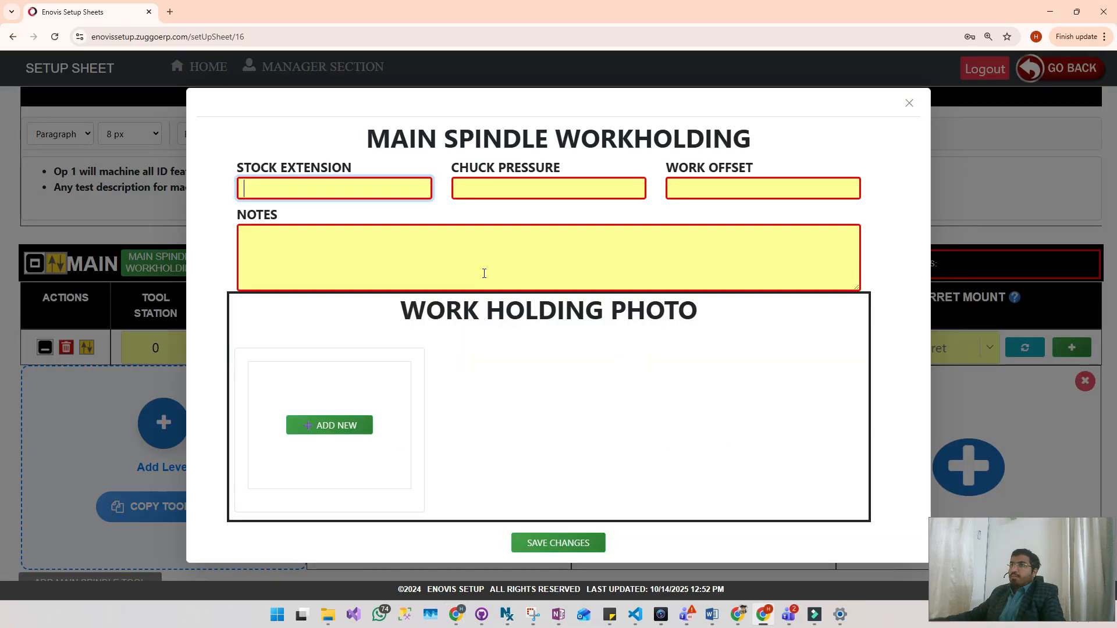
key("alt+Tab")
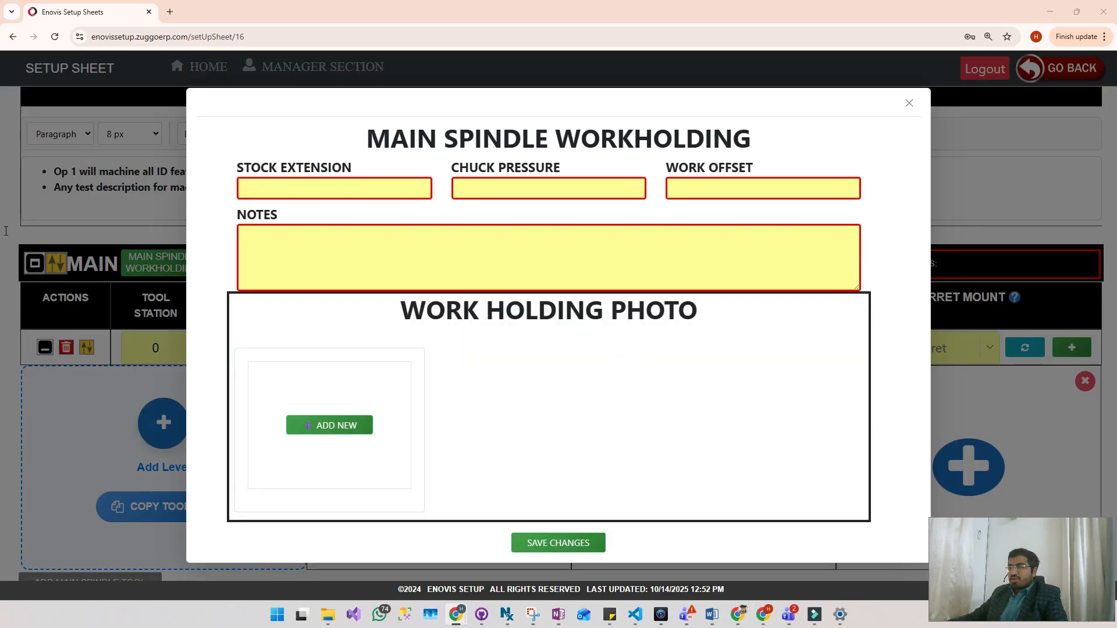
left_click(290, 188)
type("2.00\" FROM FACE OF COLLET")
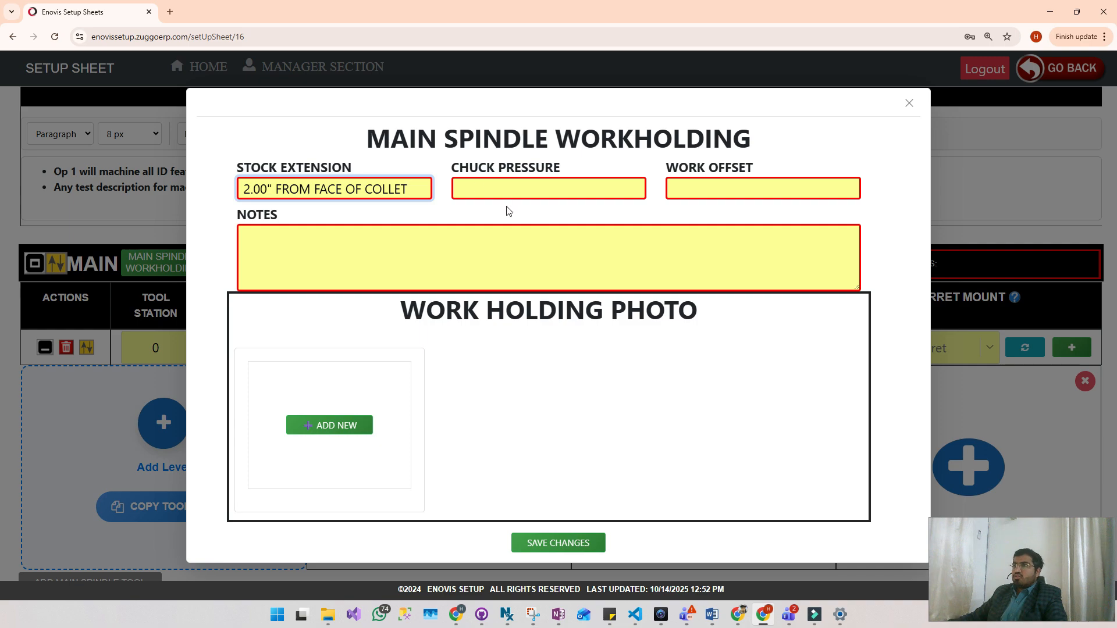
left_click(6, 221)
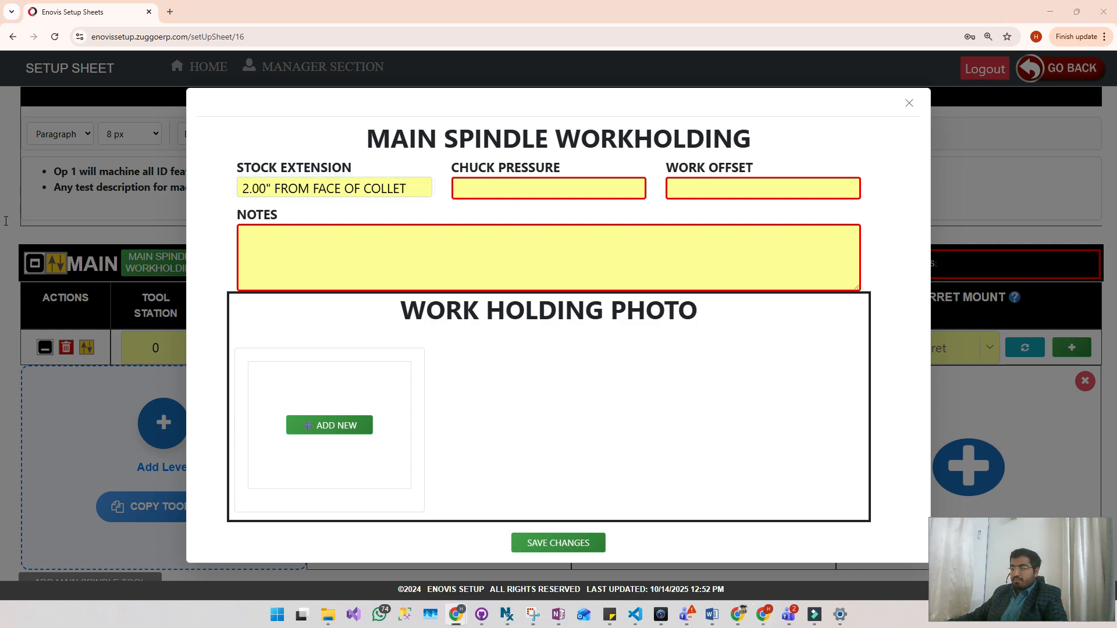
left_click(496, 187)
type("225-275 PSI")
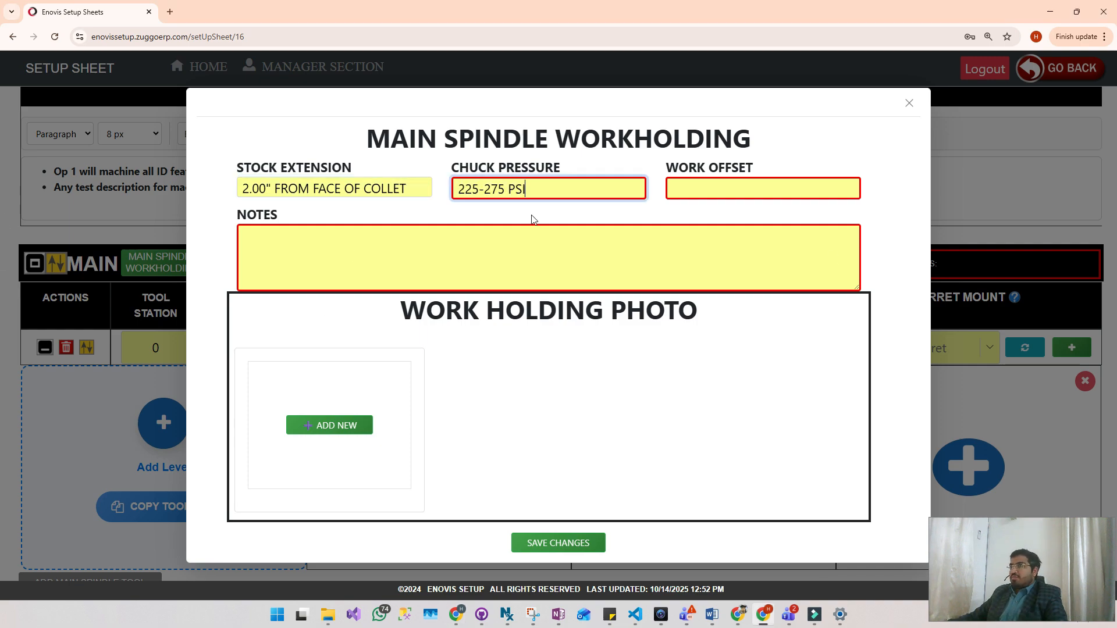
- Set the main spindle work offset to "SET G54 Z0 AT .030" CLEANUP" and enter "Some notes." as the notes
left_click(6, 232)
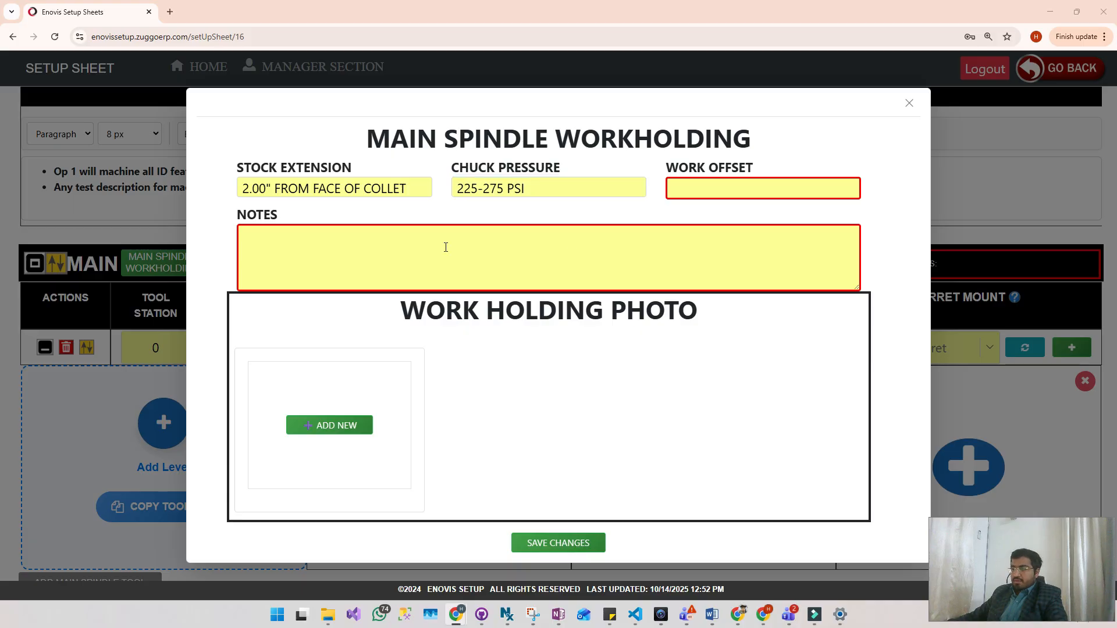
left_click(747, 194)
type("SET G54 Z0 AT .030\" CLEANUP")
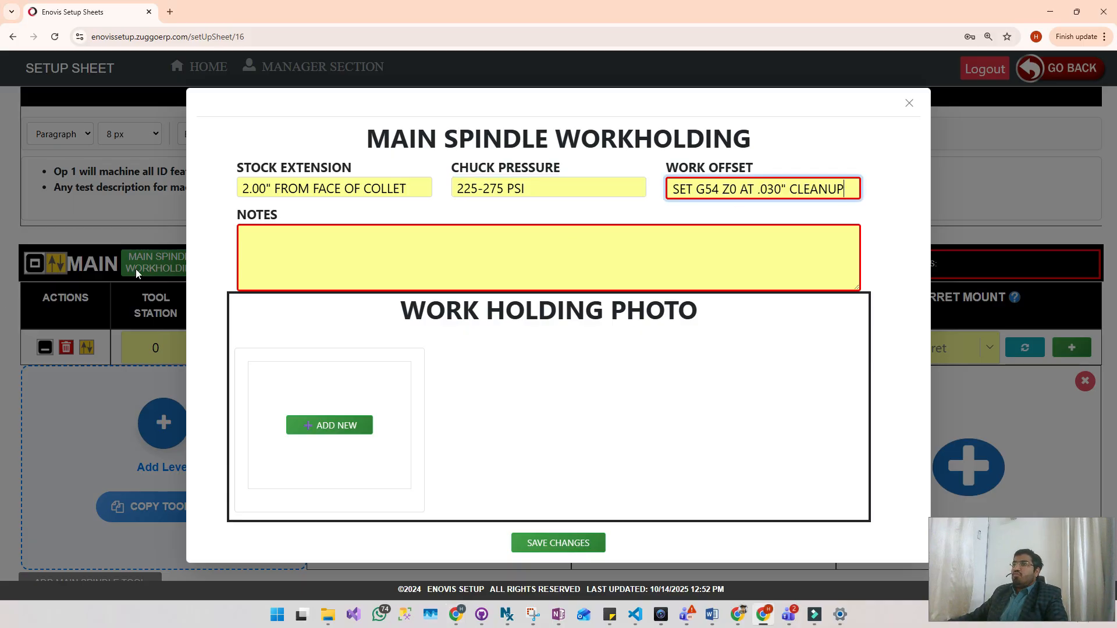
left_click(404, 250)
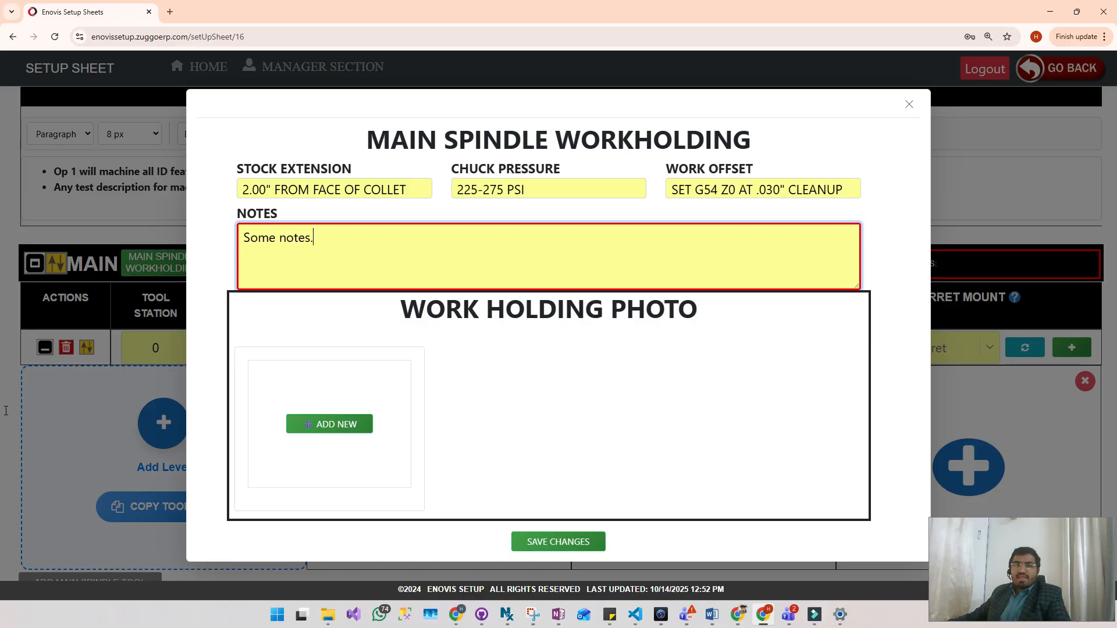
- Add a work holding photo slot with the image note "35J COLLET PER TABLE 1"
key("alt+Tab")
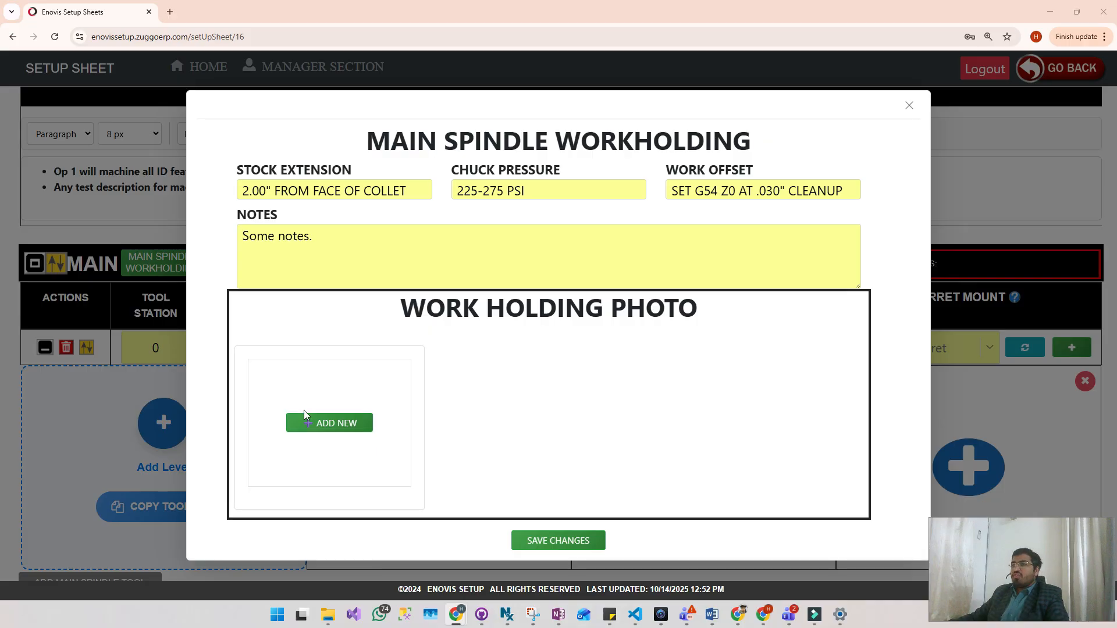
left_click(329, 429)
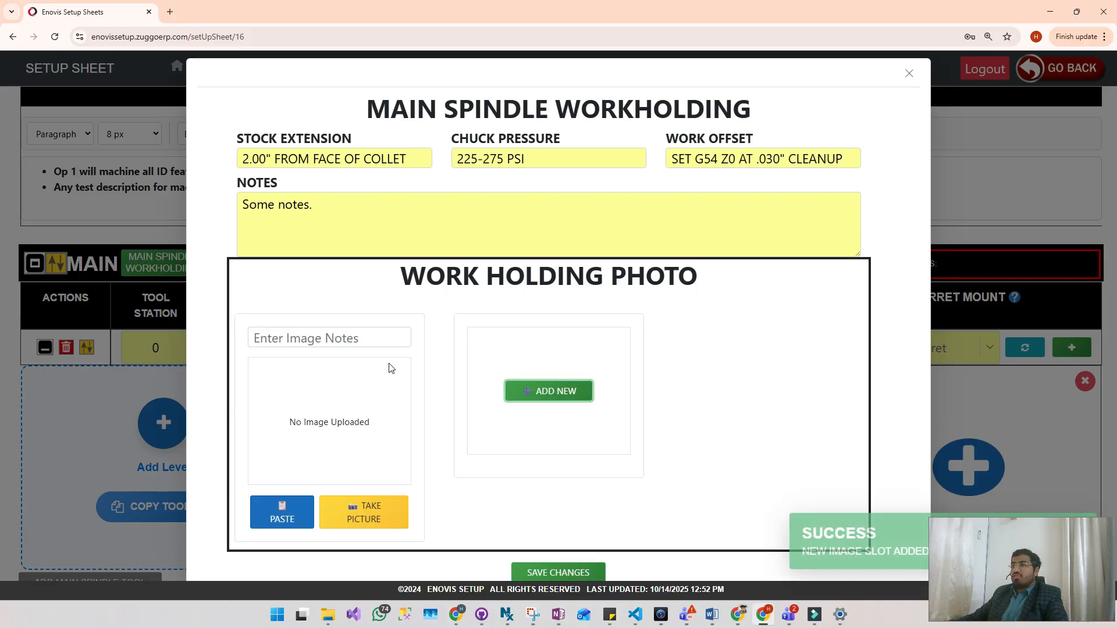
left_click(331, 338)
type("35J COLLET PER TABLE 1")
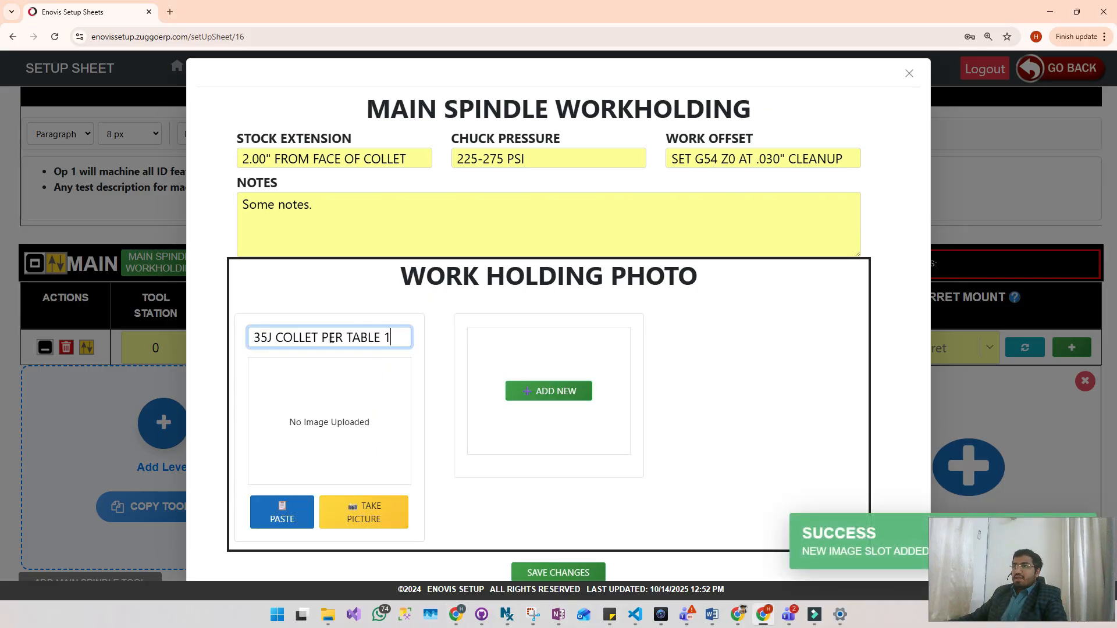
- Paste the copied collet image into the first work holding photo slot, allowing the site to access the clipboard
left_click(0, 472)
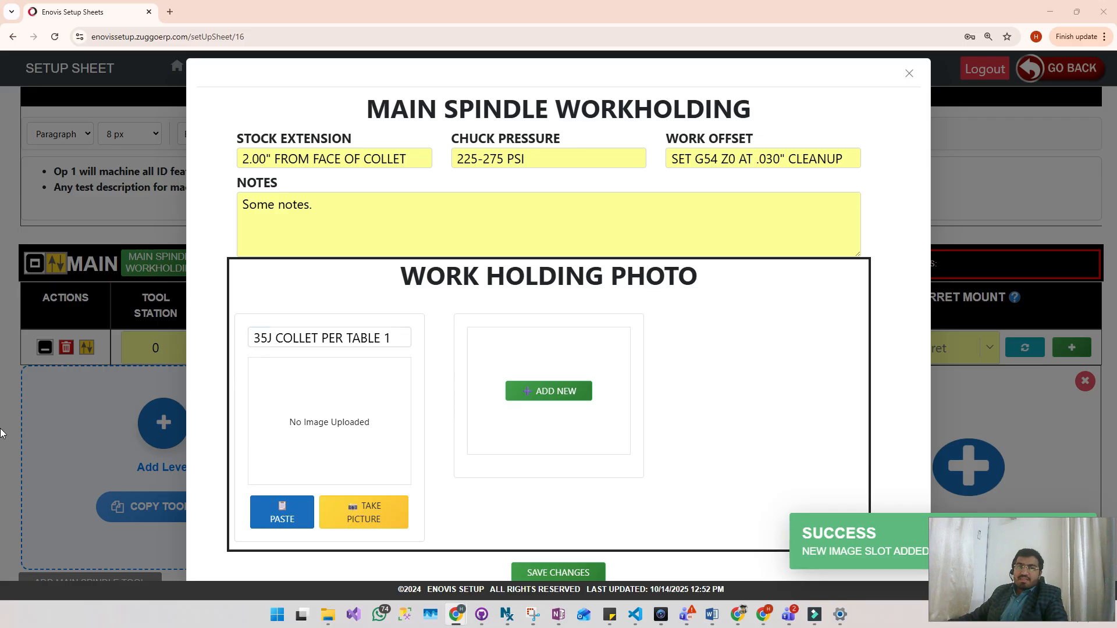
left_click(290, 511)
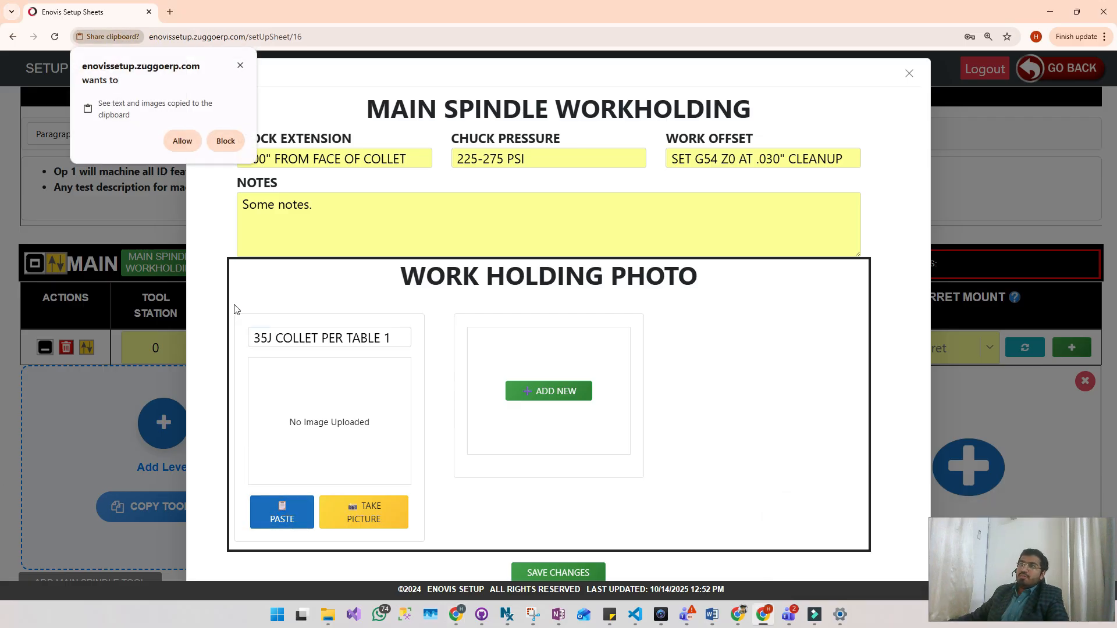
left_click(182, 141)
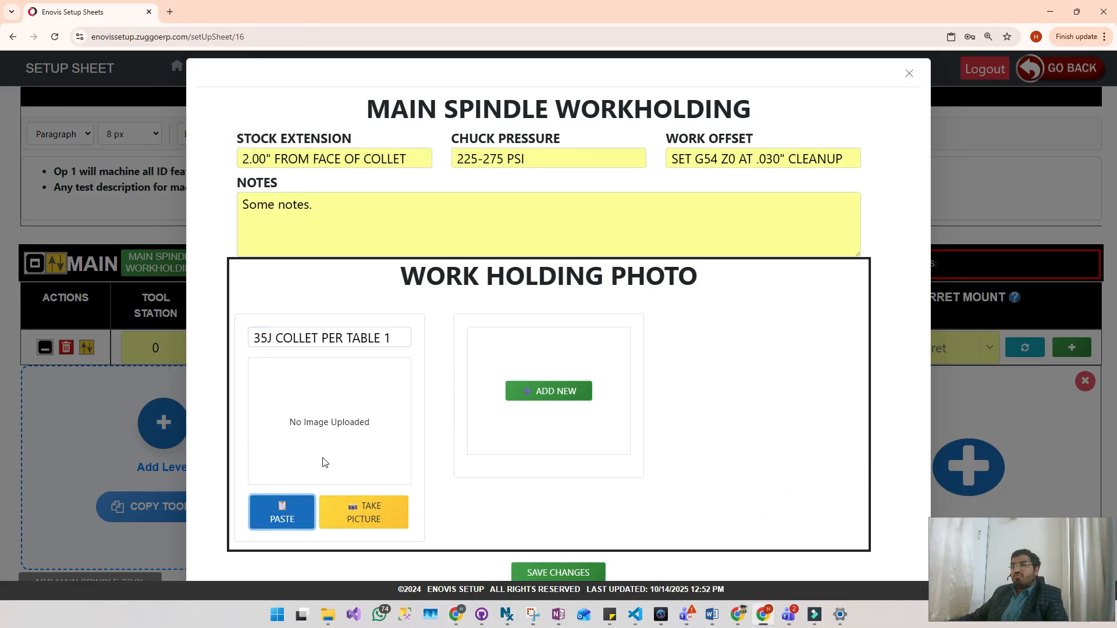
left_click(279, 513)
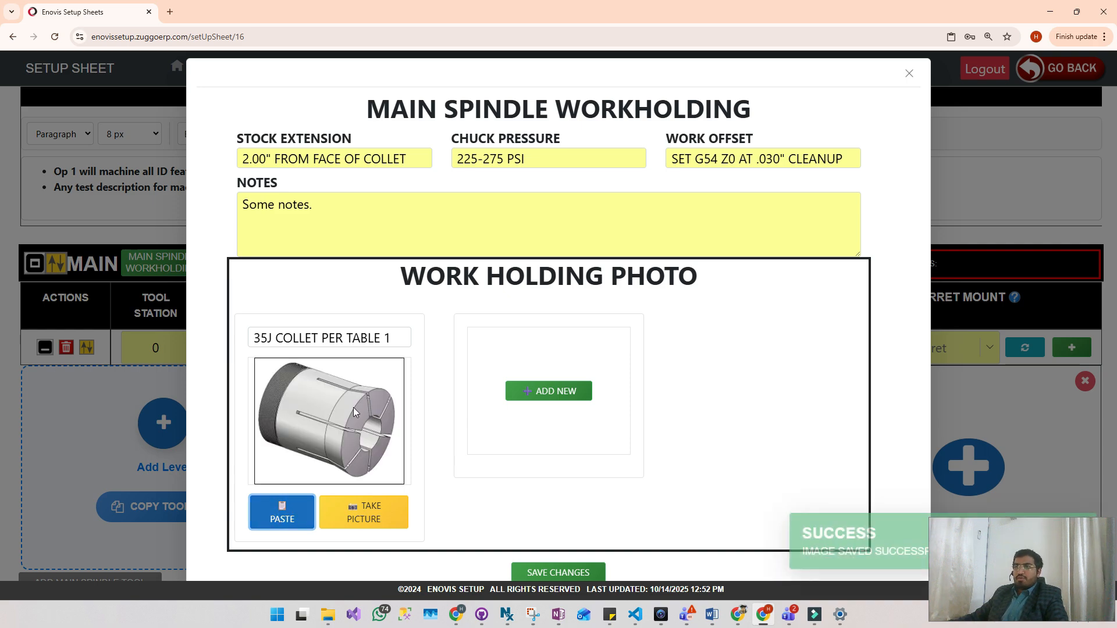
- Add a second work holding photo slot with the image note "STOCK STICKOUT IS 2.00" FROM COLLET FACE"
left_click(5, 414)
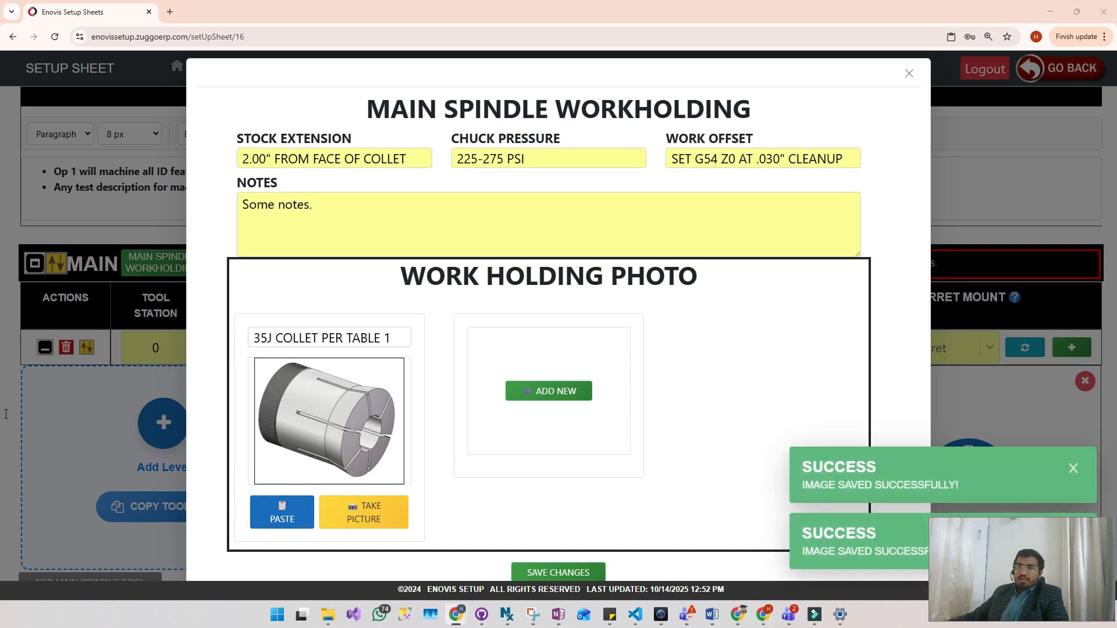
left_click(535, 391)
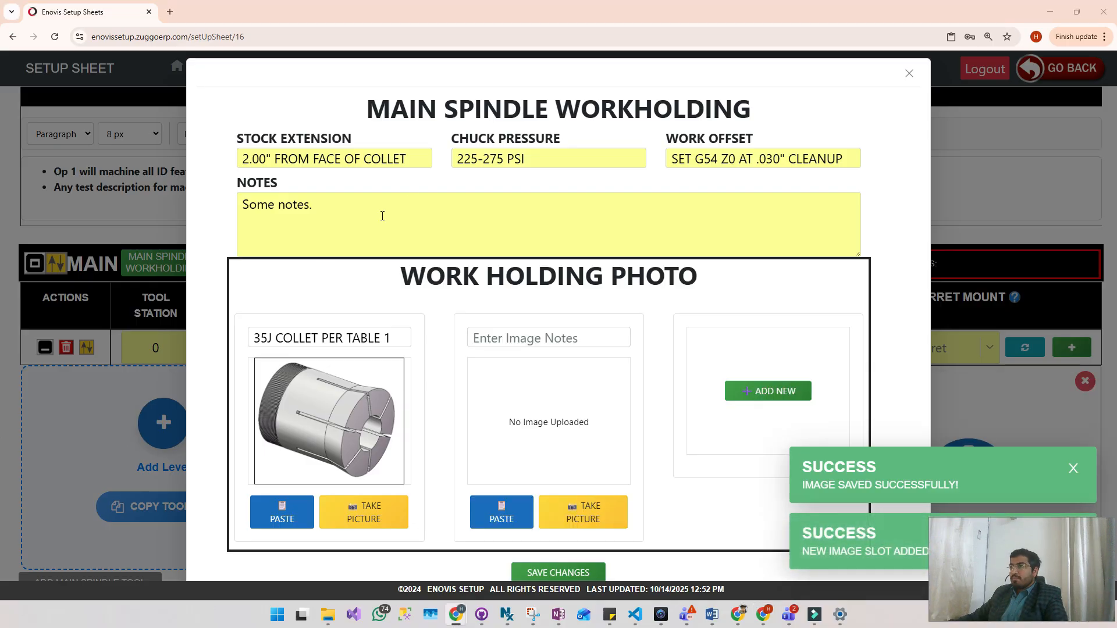
left_click(579, 336)
key("ctrl+v")
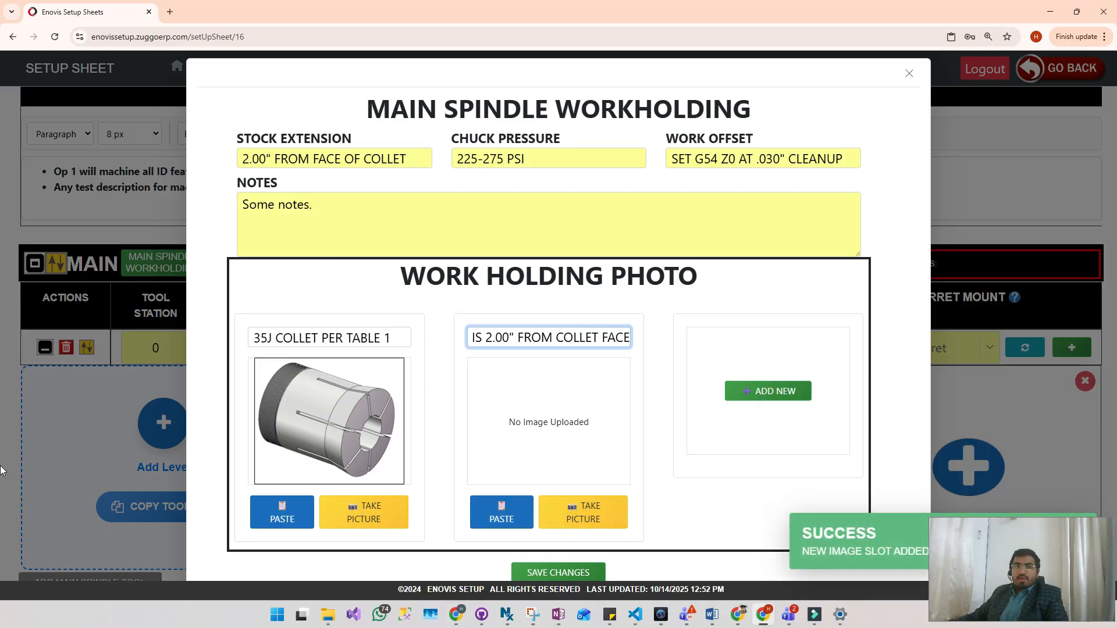
left_click(1, 368)
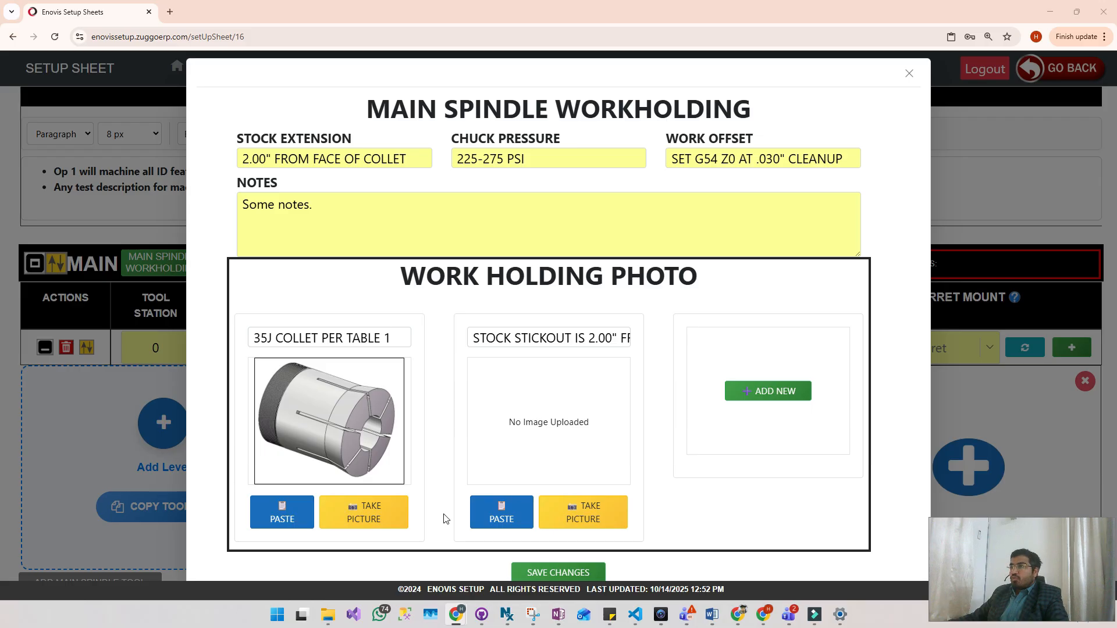
- Paste the stock stickout image into the second photo slot, and add a third slot containing the spindle/milling control panel image
left_click(493, 511)
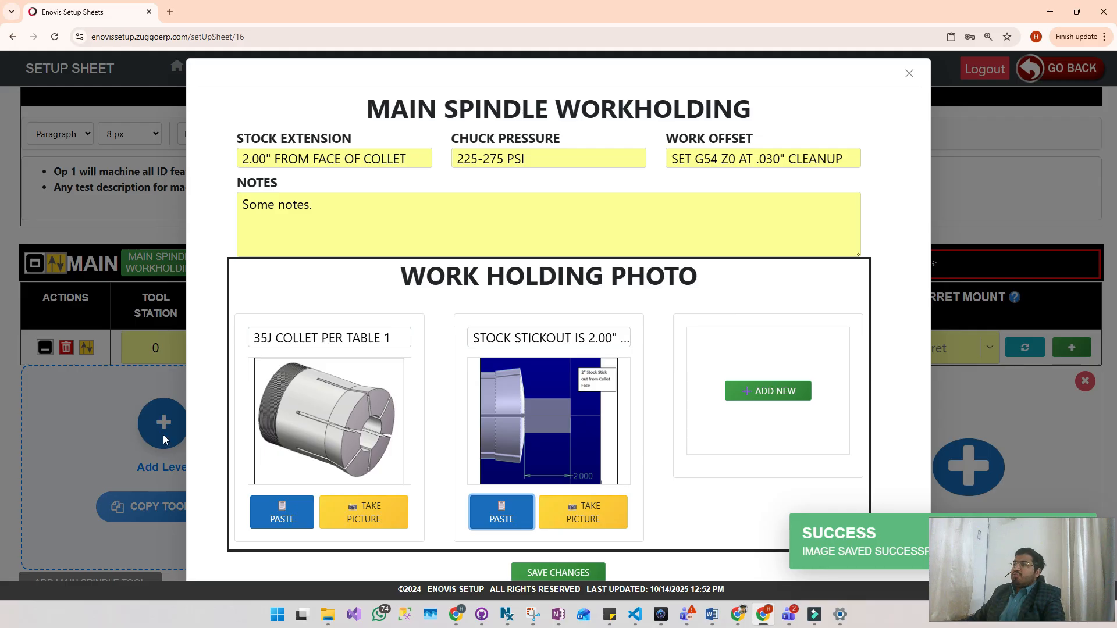
left_click(777, 391)
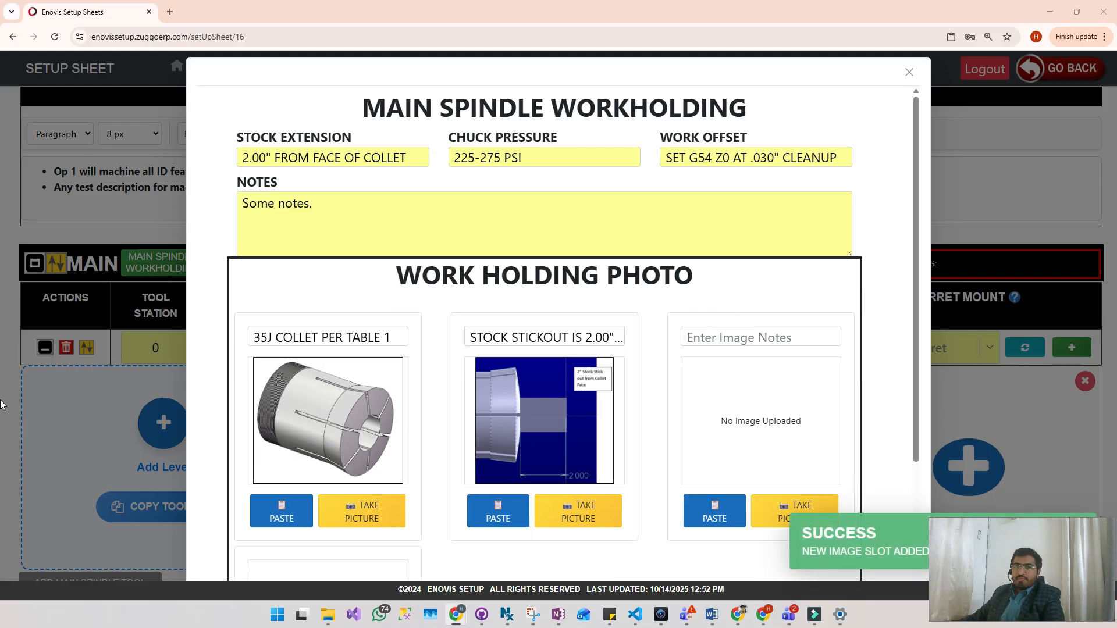
left_click(727, 511)
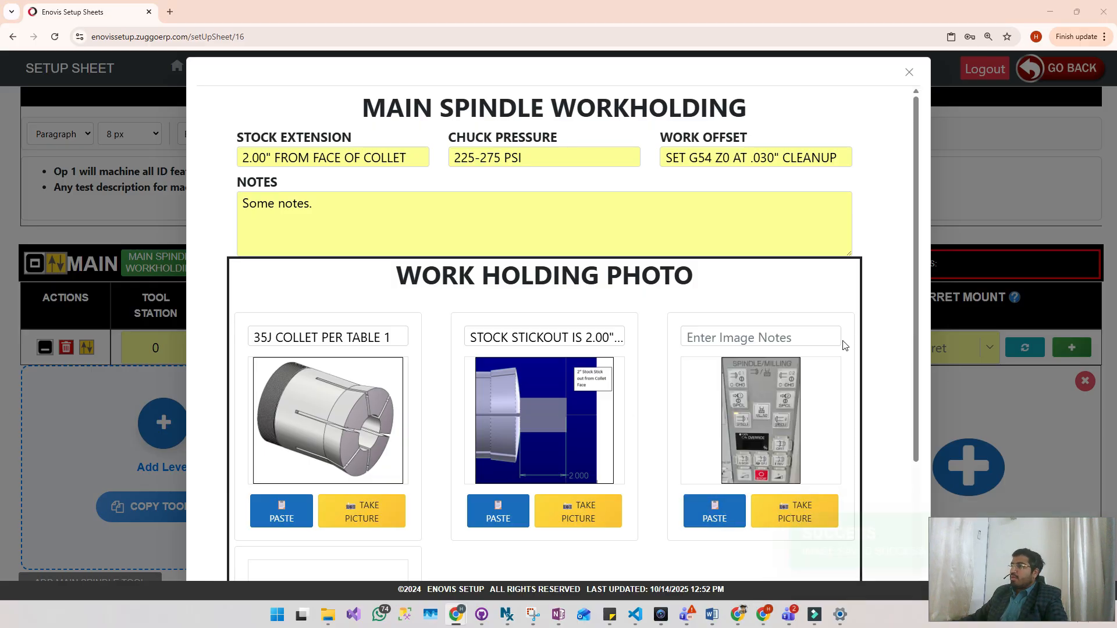
- Paste the third photo's image note ending in "SETTING G54 Z OFFSET" and save the main spindle workholding changes
left_click(769, 338)
key("ctrl+v")
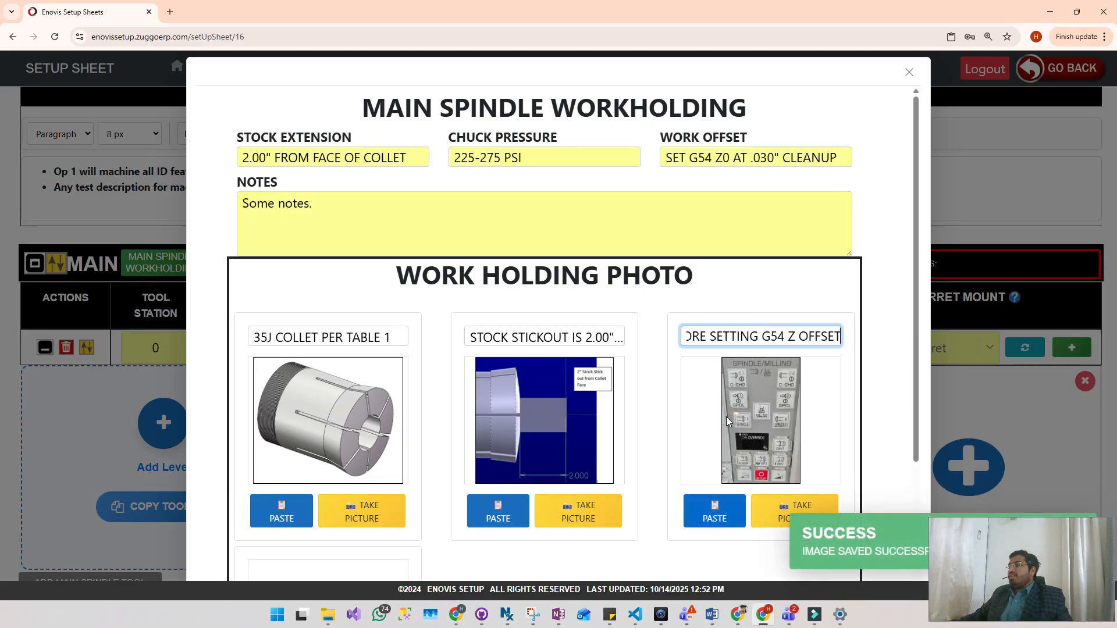
scroll(720, 425, "down", 3)
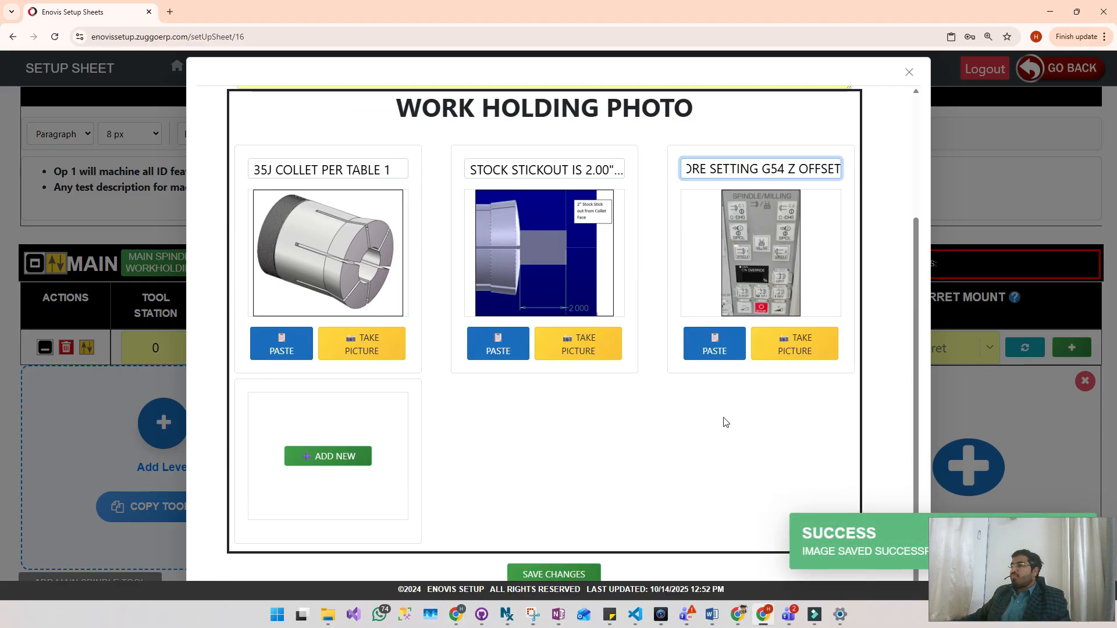
left_click(572, 576)
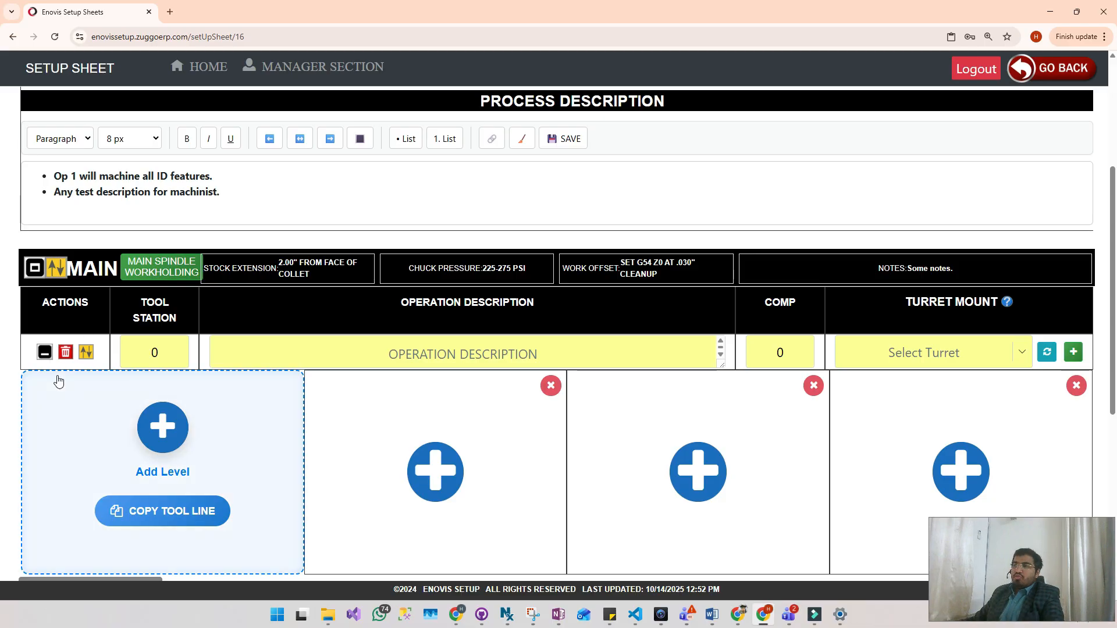
- Set the main spindle tool line's tool station to 1 and its operation description to "SPOT FOR TAP DRILL"
scroll(843, 160, "down", 2)
scroll(841, 183, "up", 1)
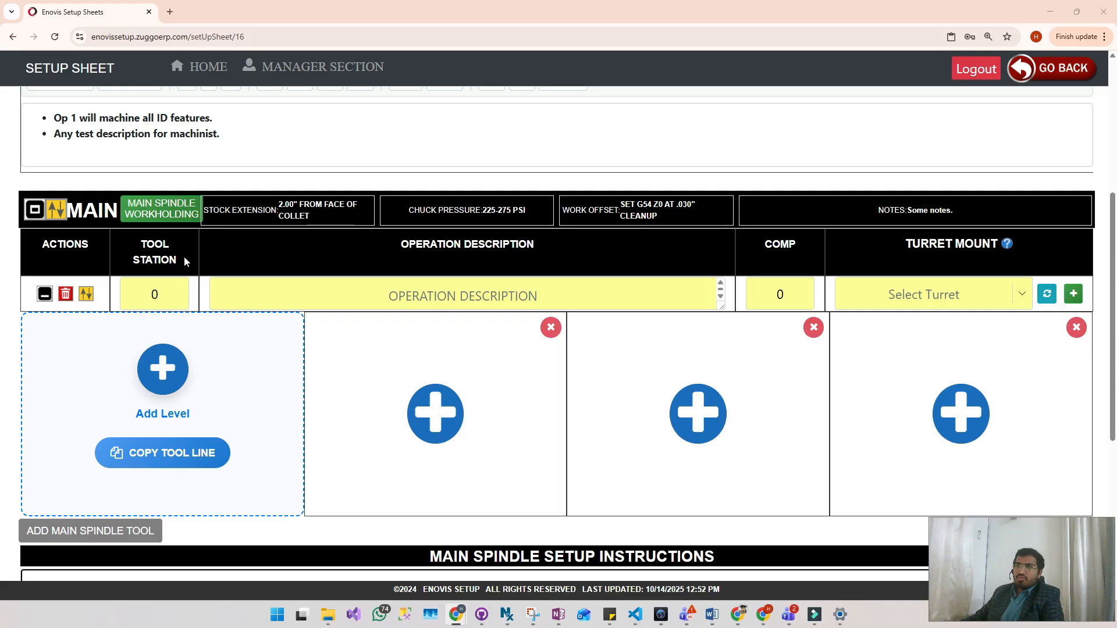
left_click_drag(170, 290, 142, 295)
left_click(143, 296)
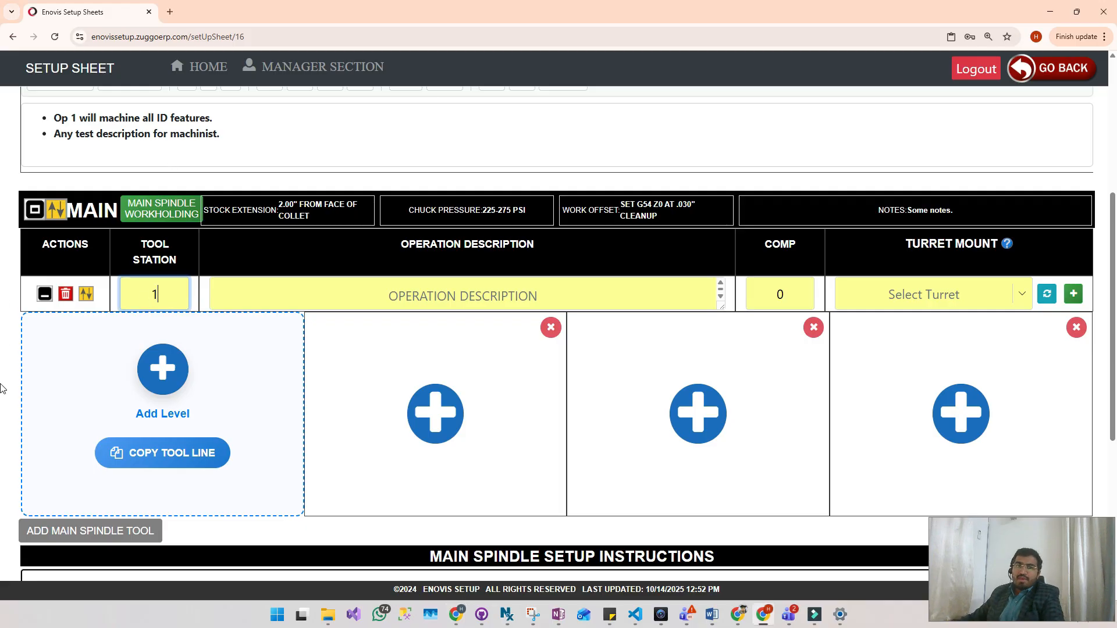
left_click(477, 297)
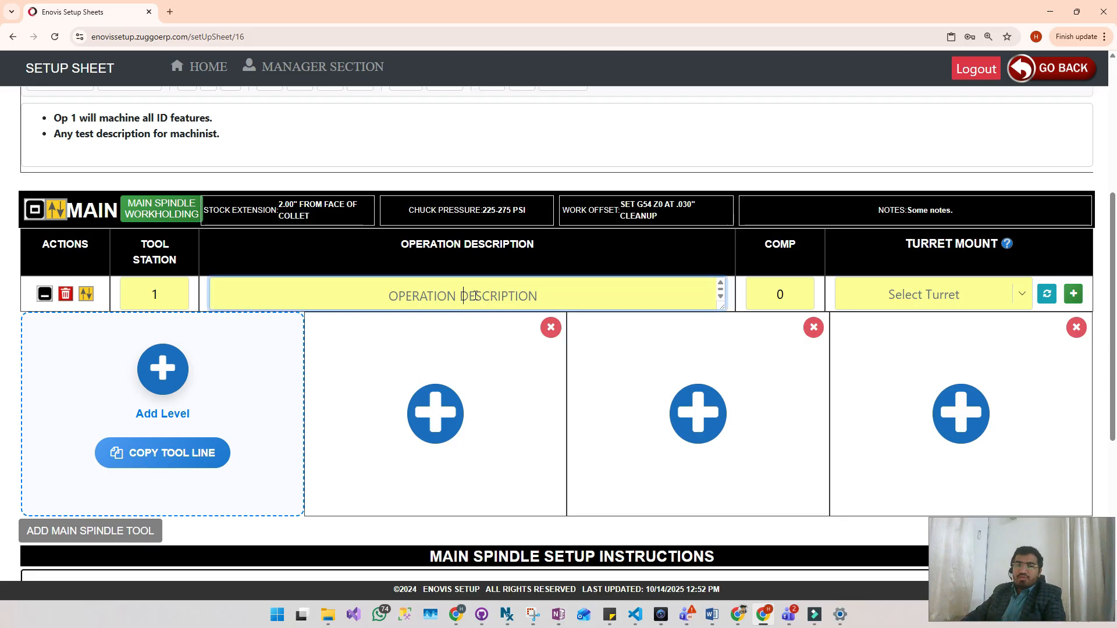
type("S")
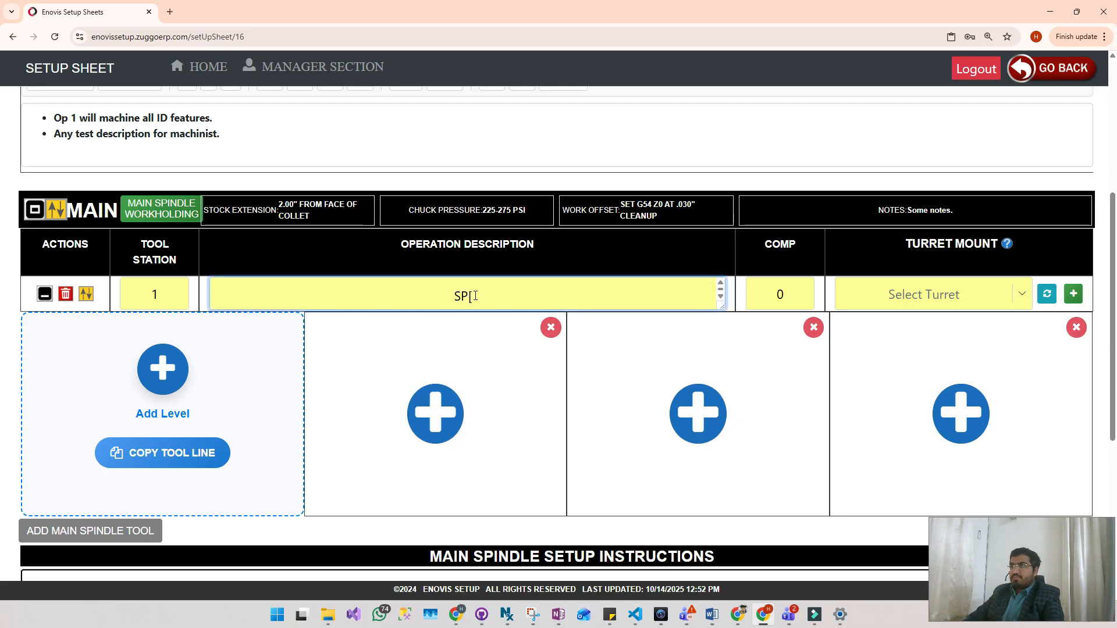
type("POT FOR TA")
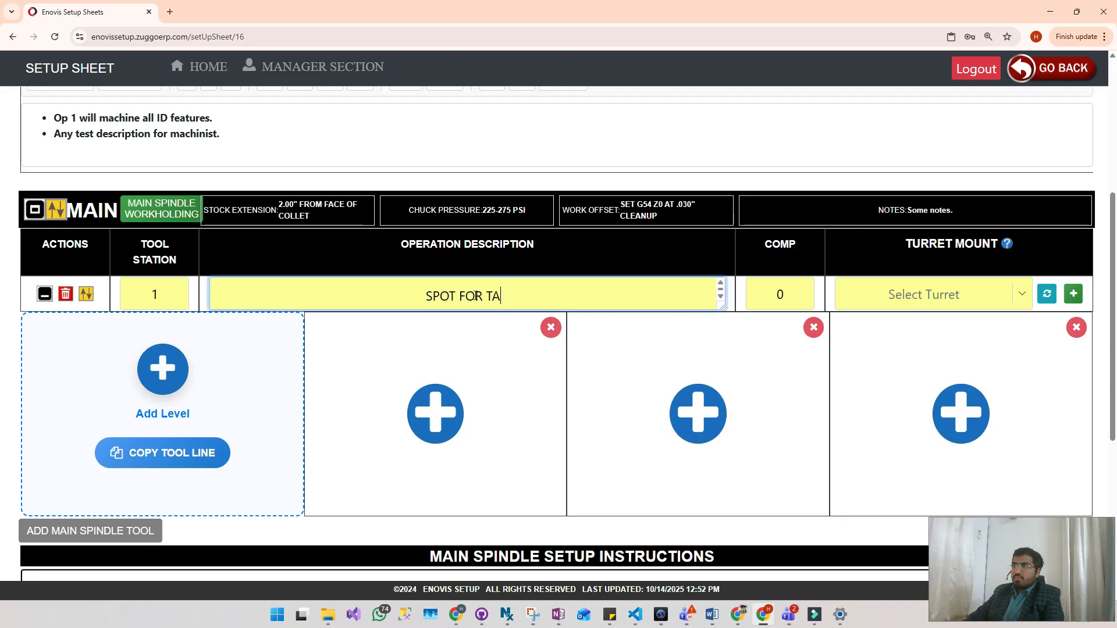
type("P DRILL")
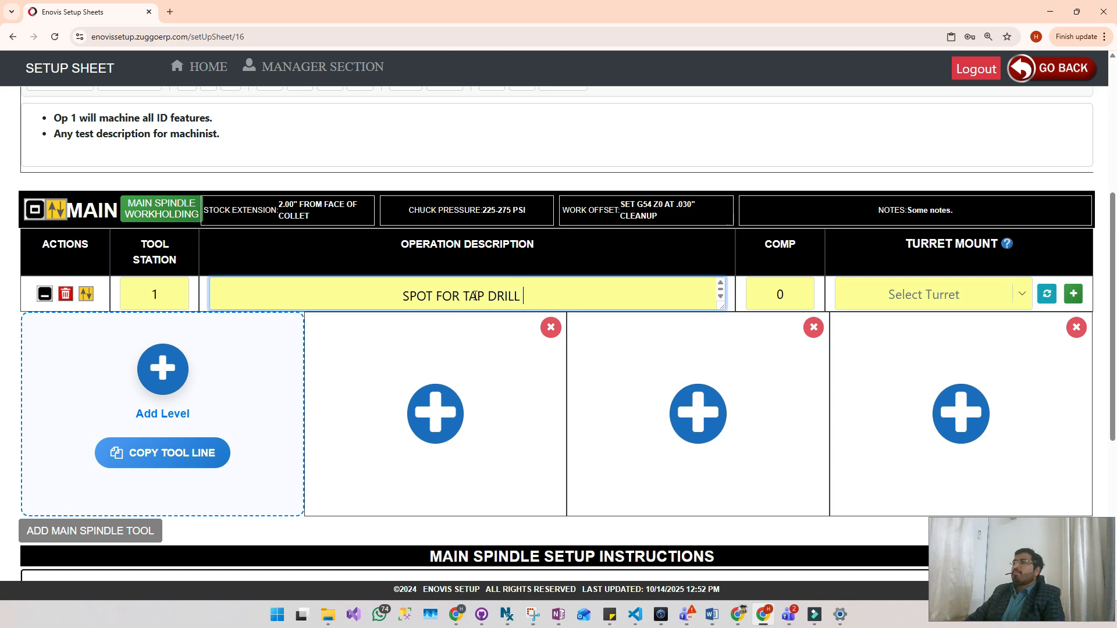
- Set the tool line's comp to 1 and its turret mount to LOWER RIGHT
left_click(779, 295)
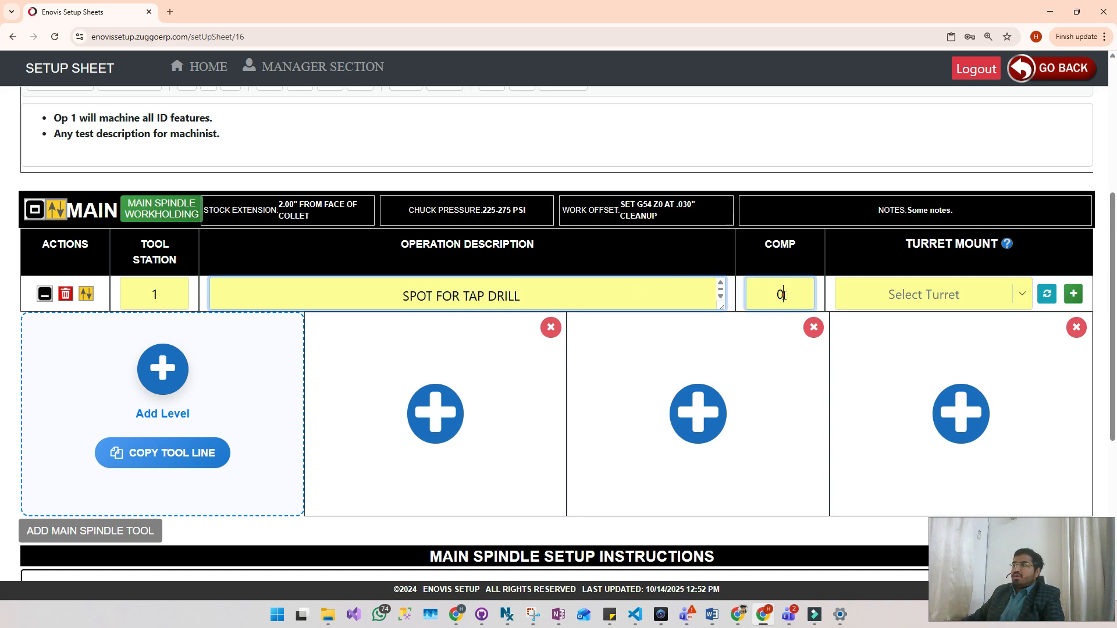
type("21")
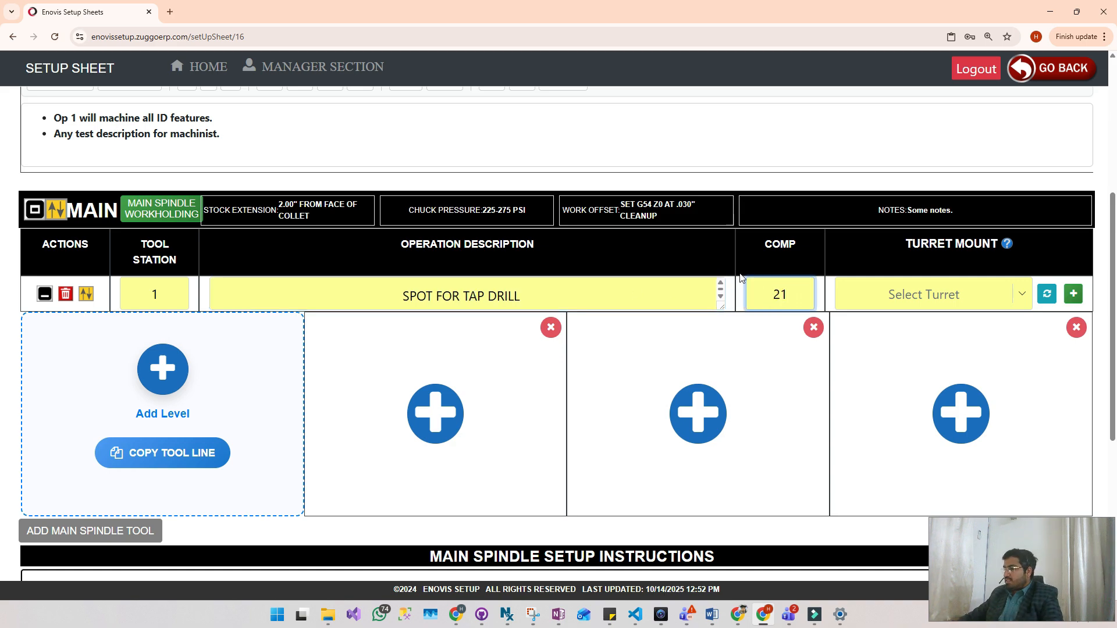
key("BackSpace")
key("BackSpace")
type("1")
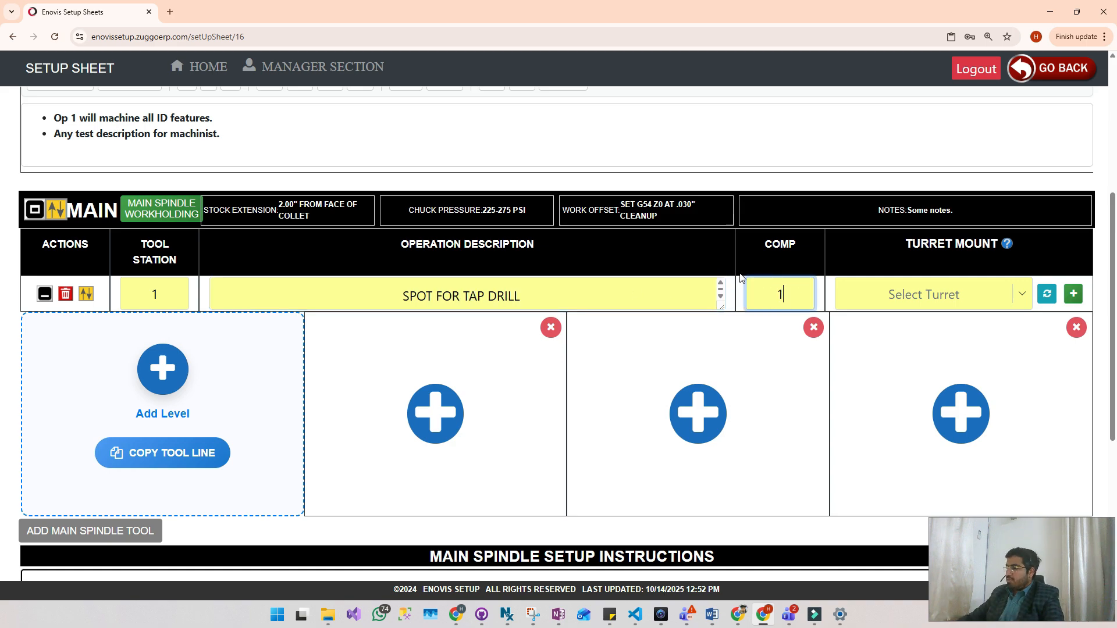
left_click(1023, 294)
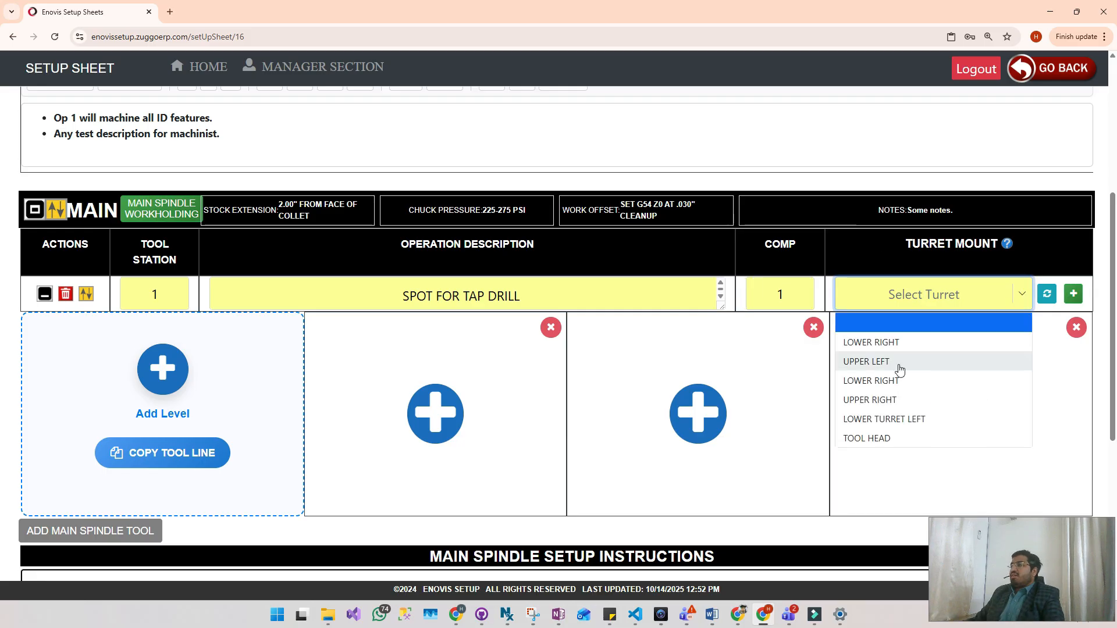
left_click(871, 342)
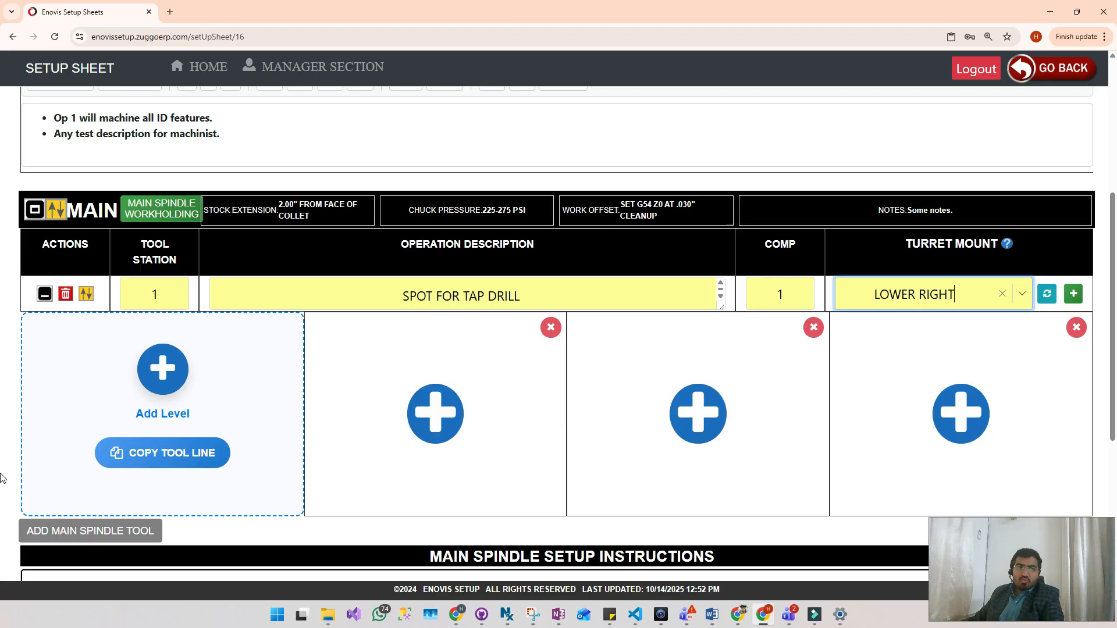
left_click(1, 332)
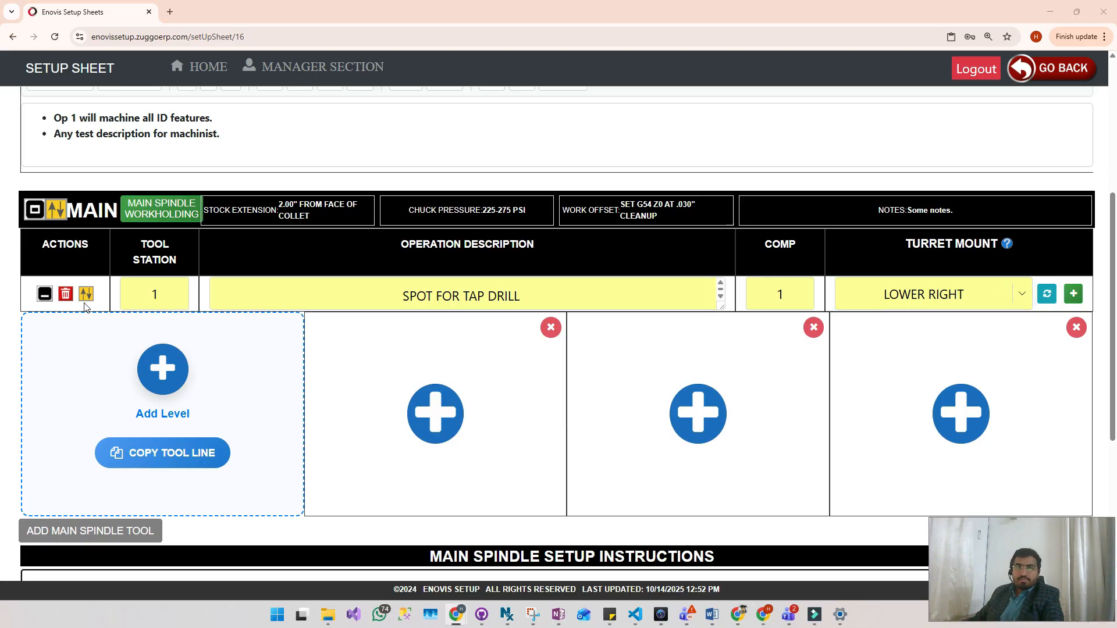
- Open the tool selection for the first tool slot and show the tool types as a picture grid
left_click(435, 414)
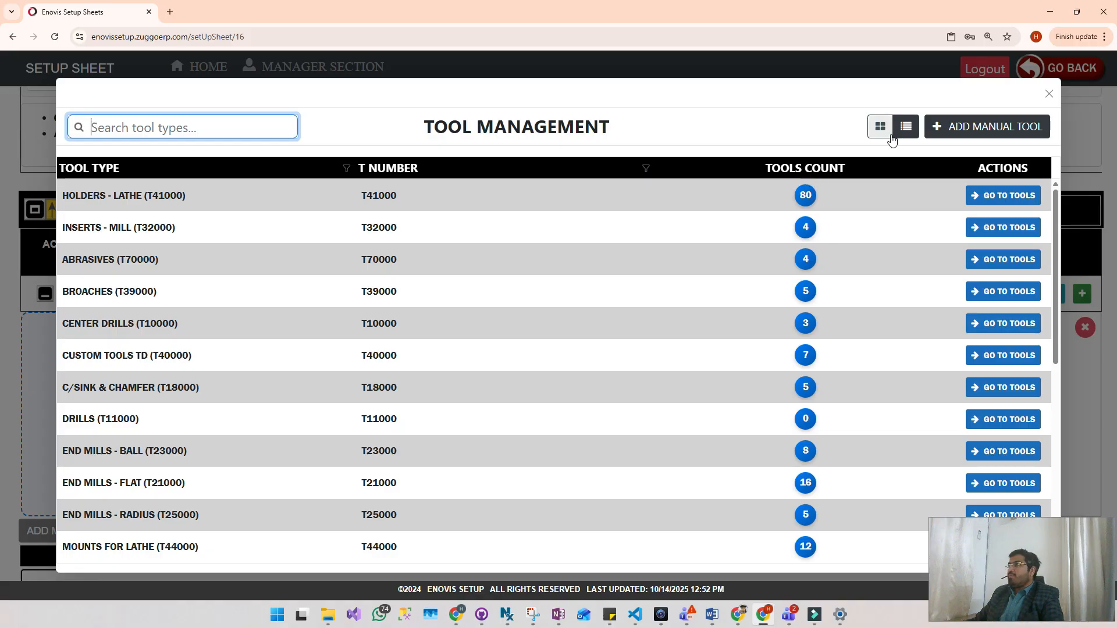
scroll(794, 375, "down", 3)
scroll(794, 376, "up", 3)
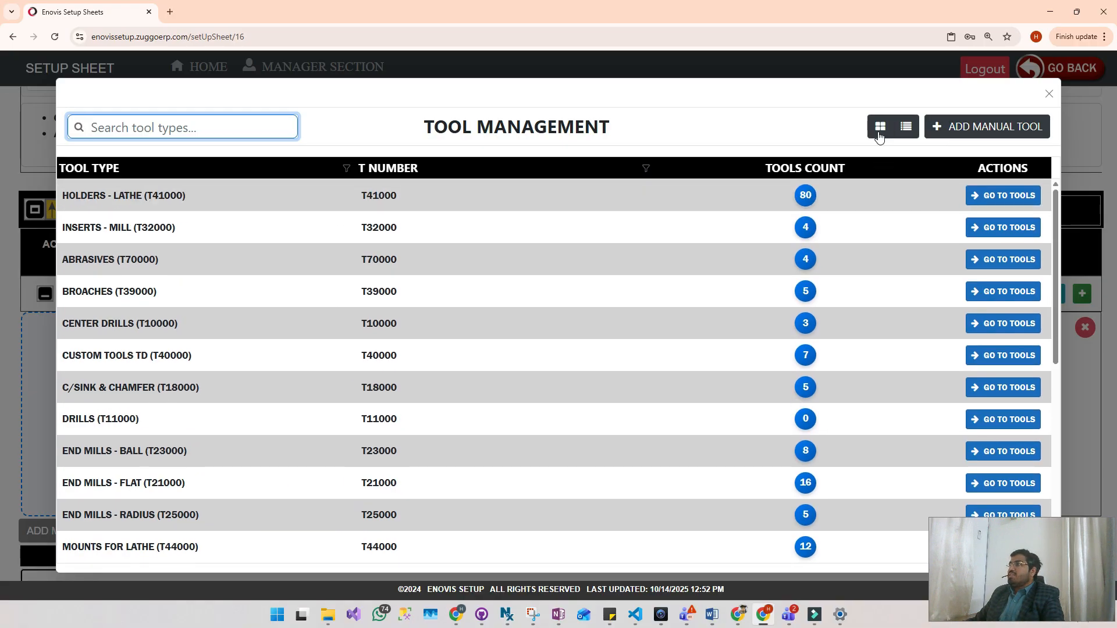
left_click(878, 134)
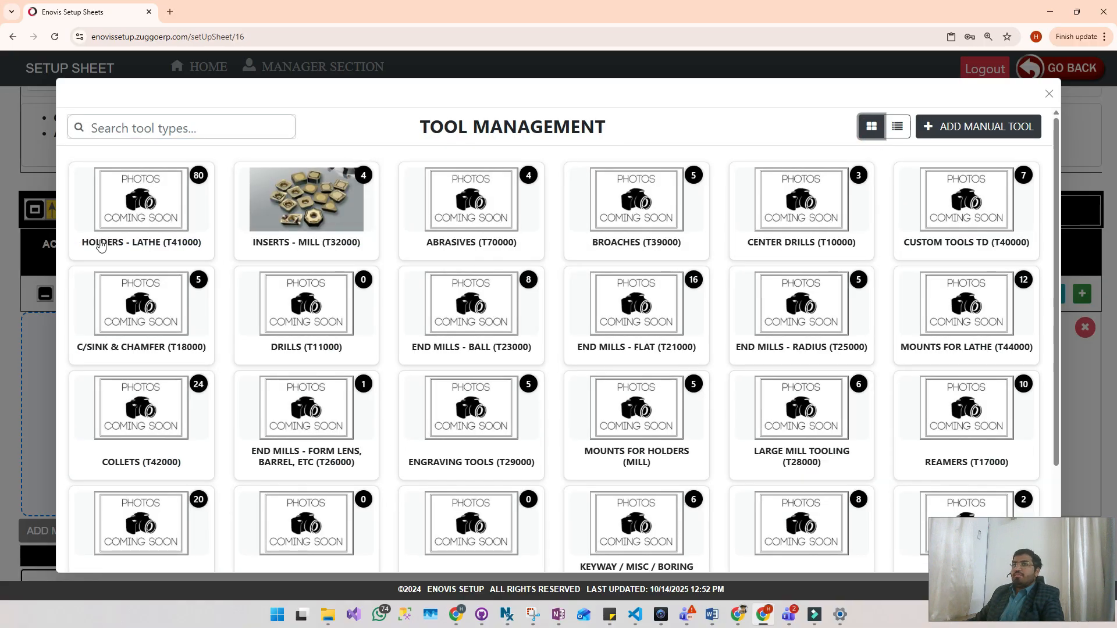
- Choose center drill T10003, #3 SC 60 Deg (7/64), from the CENTER DRILLS (T10000) type for the first tool slot
scroll(681, 356, "down", 2)
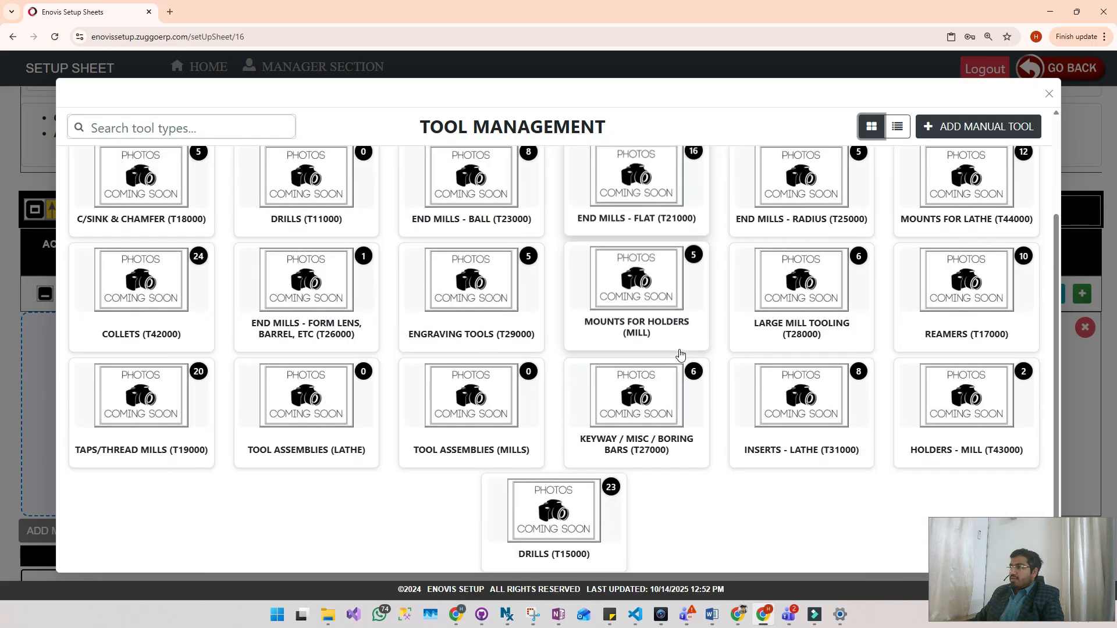
scroll(680, 349, "up", 2)
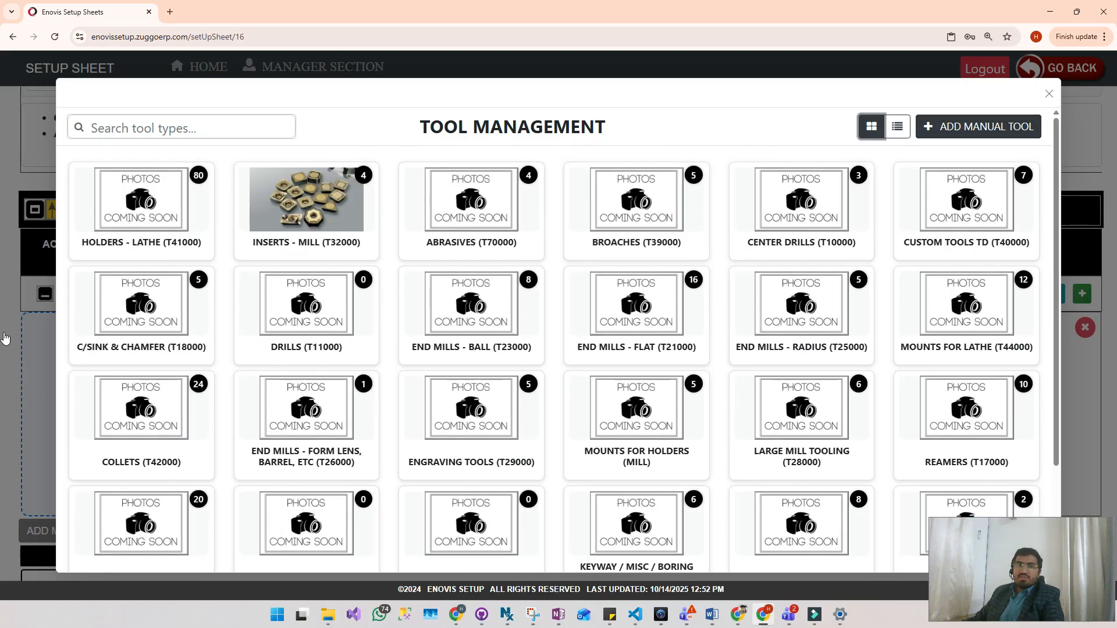
left_click(135, 126)
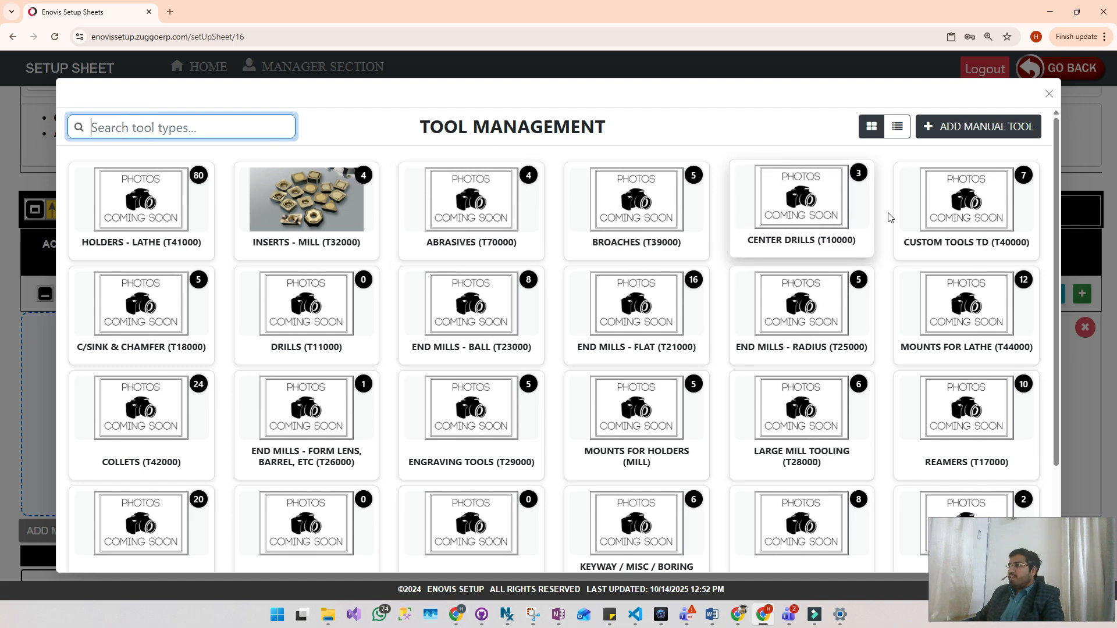
left_click(813, 200)
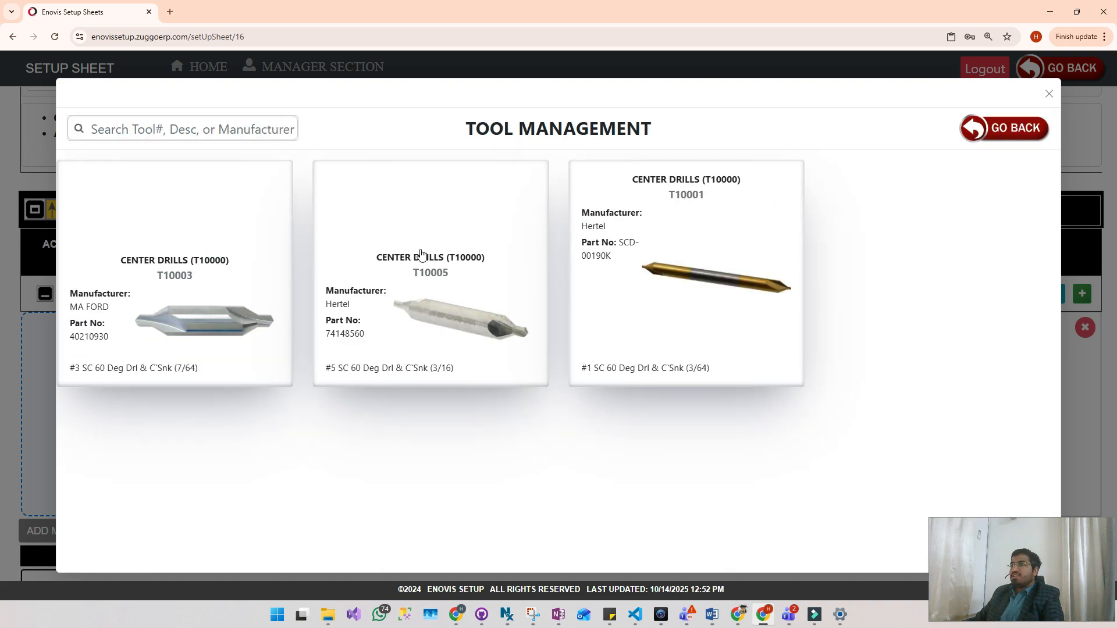
left_click(183, 281)
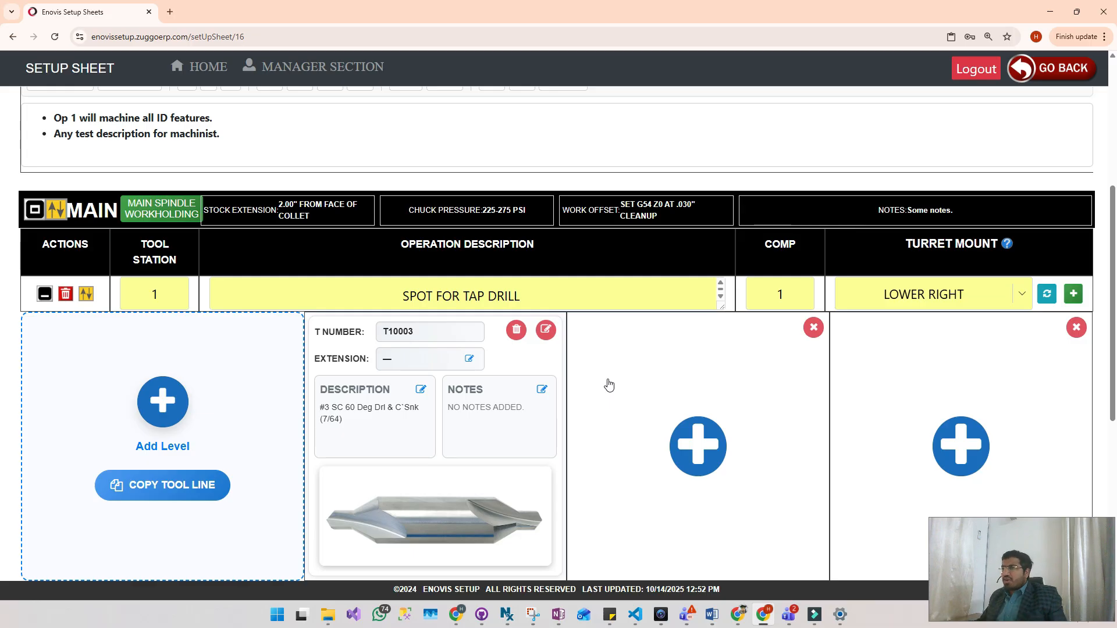
- Add the ER20ES 6mm steel sealed collet T42013 from the COLLETS (T42000) type to the second tool slot
scroll(637, 372, "down", 2)
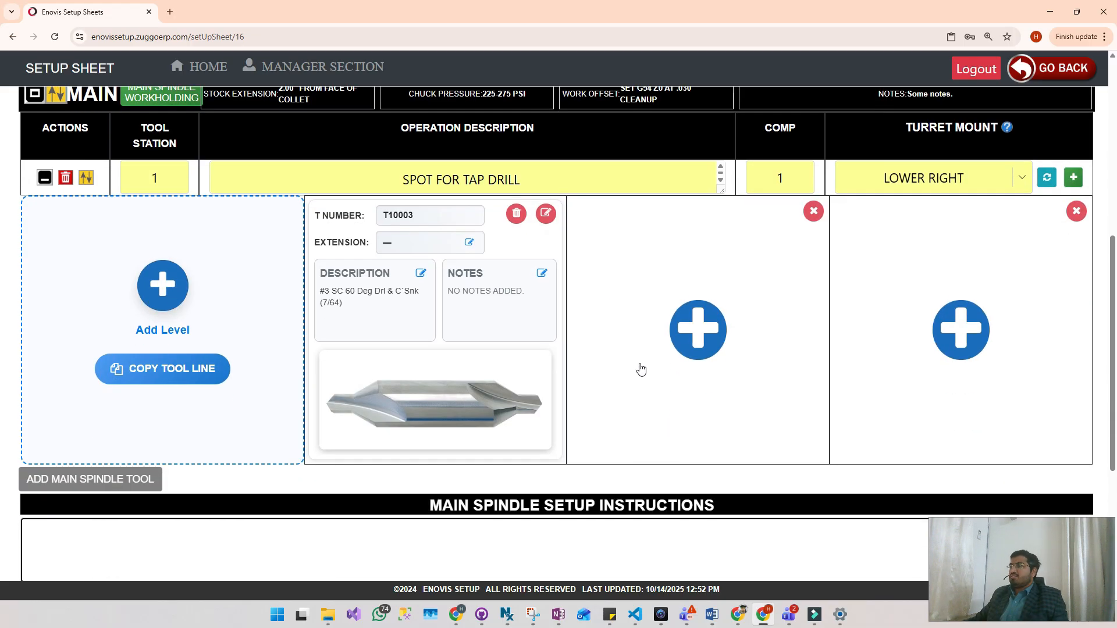
left_click(706, 328)
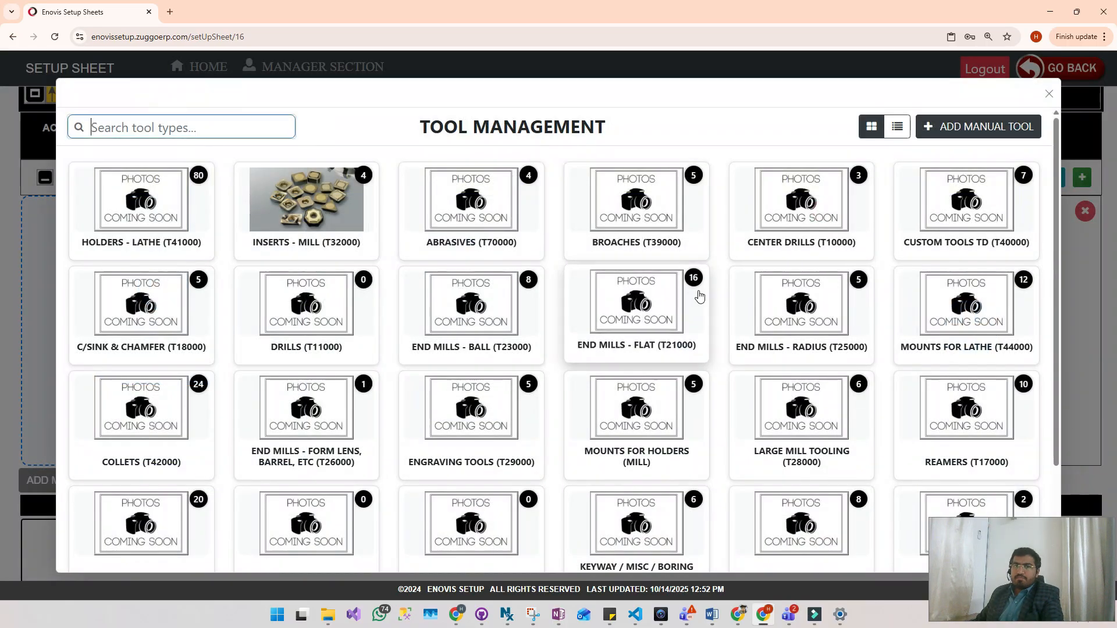
scroll(303, 232, "down", 1)
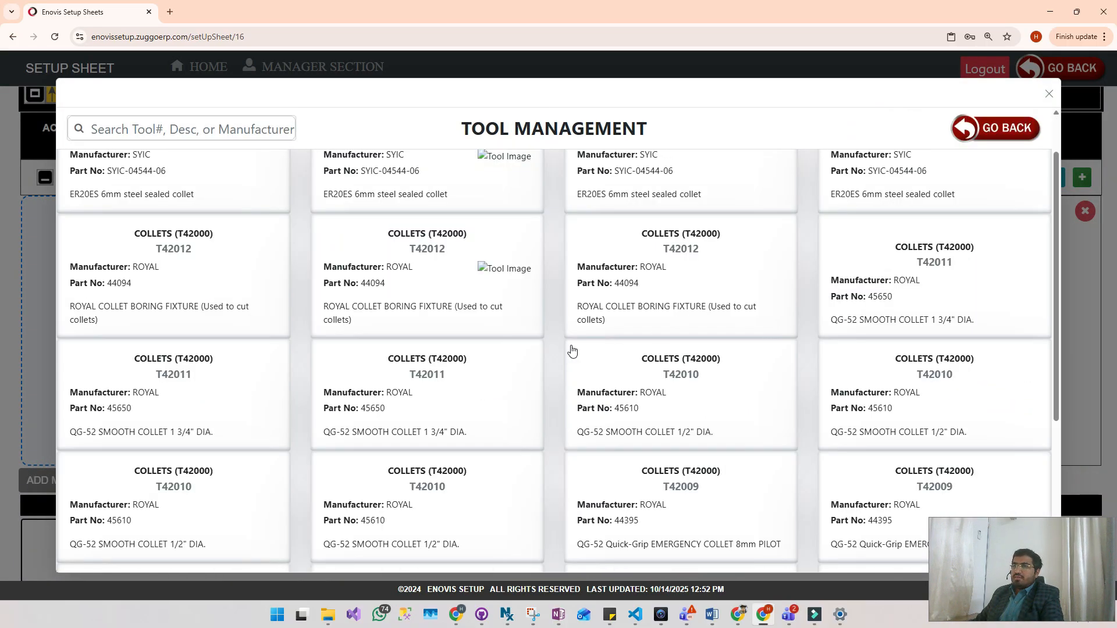
scroll(407, 301, "up", 1)
scroll(407, 301, "down", 8)
scroll(407, 301, "down", 8)
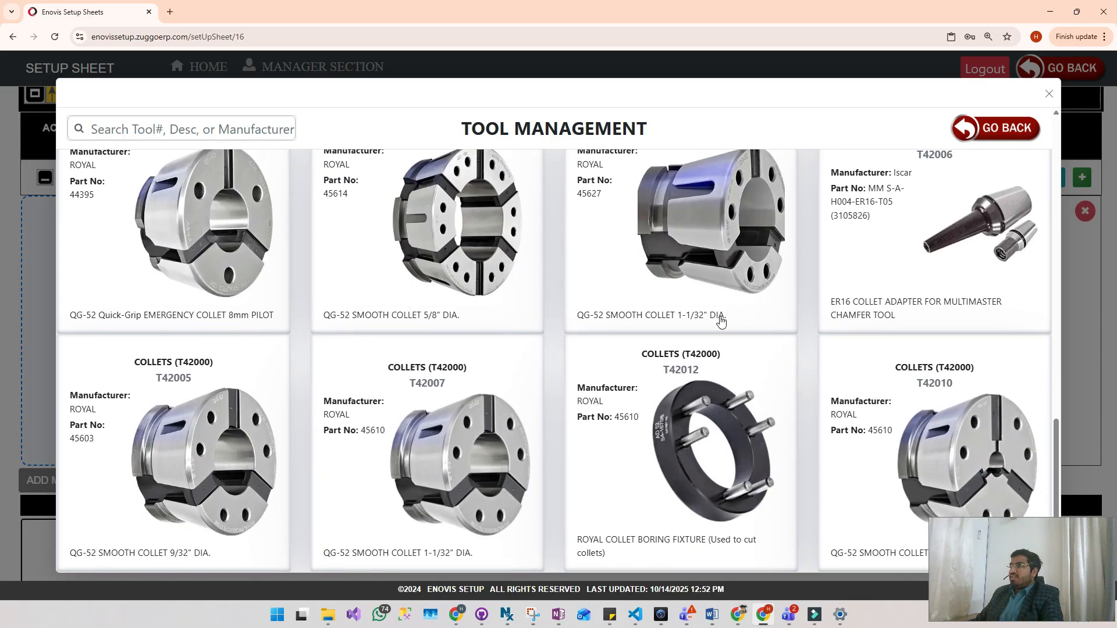
scroll(721, 321, "up", 3)
scroll(538, 407, "up", 9)
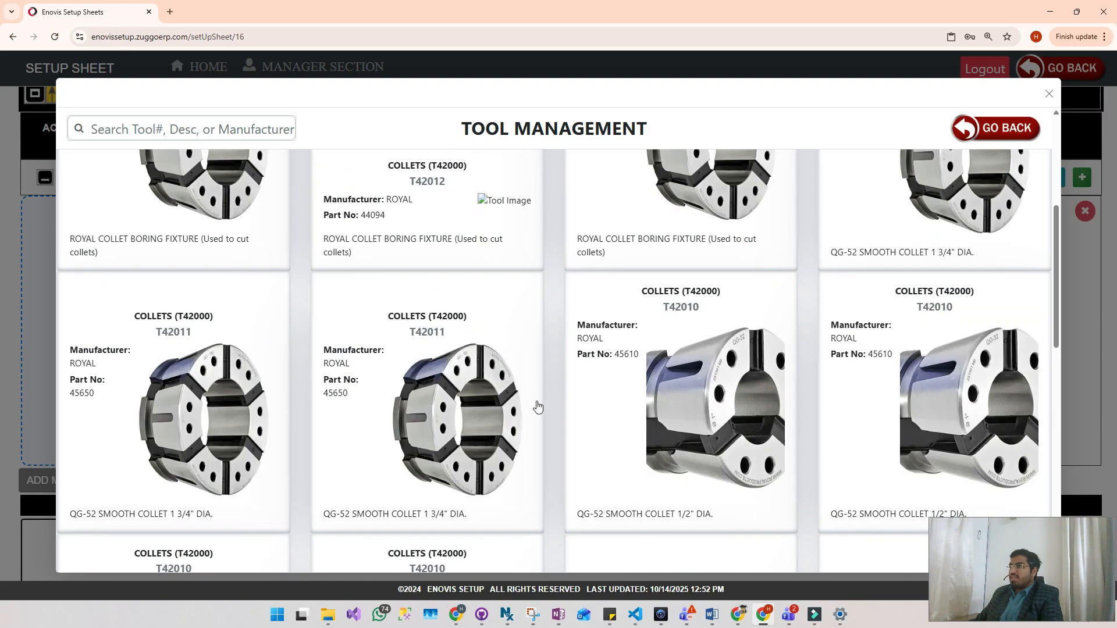
scroll(538, 407, "up", 3)
left_click(179, 223)
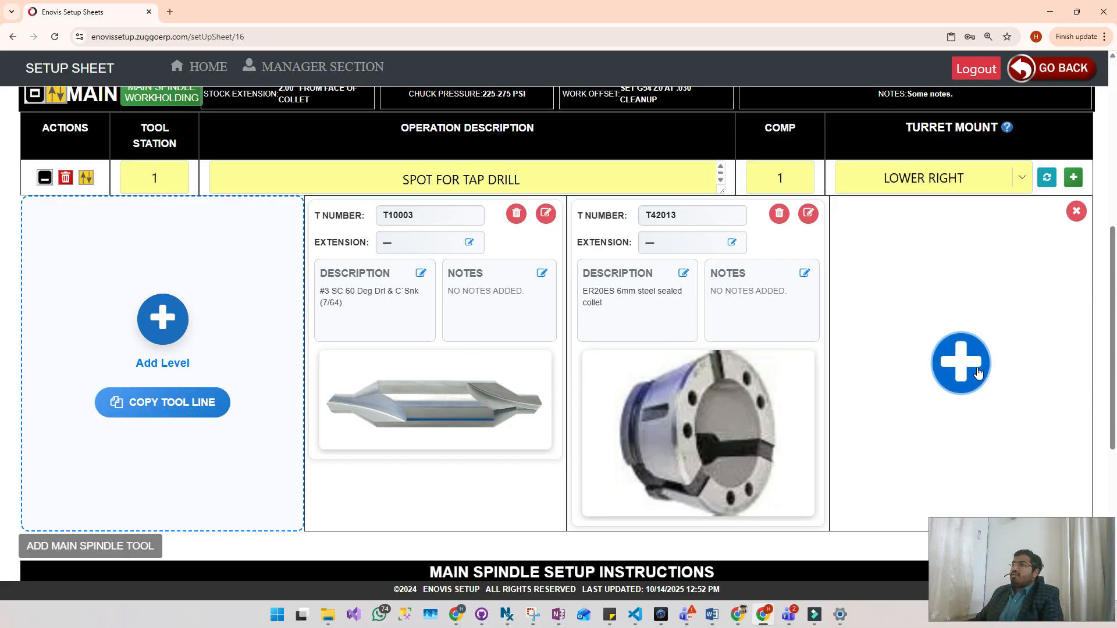
- Search the HOLDERS - LATHE (T41000) tools for t44000 in the third tool slot's tool selection, and return to the tool types
left_click(963, 365)
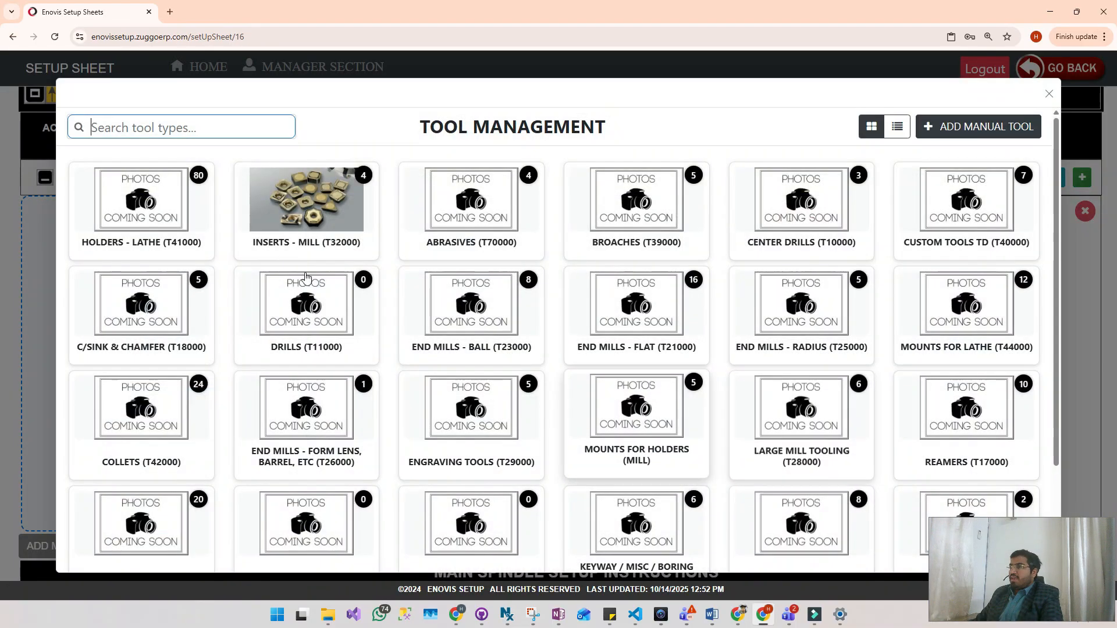
left_click(152, 197)
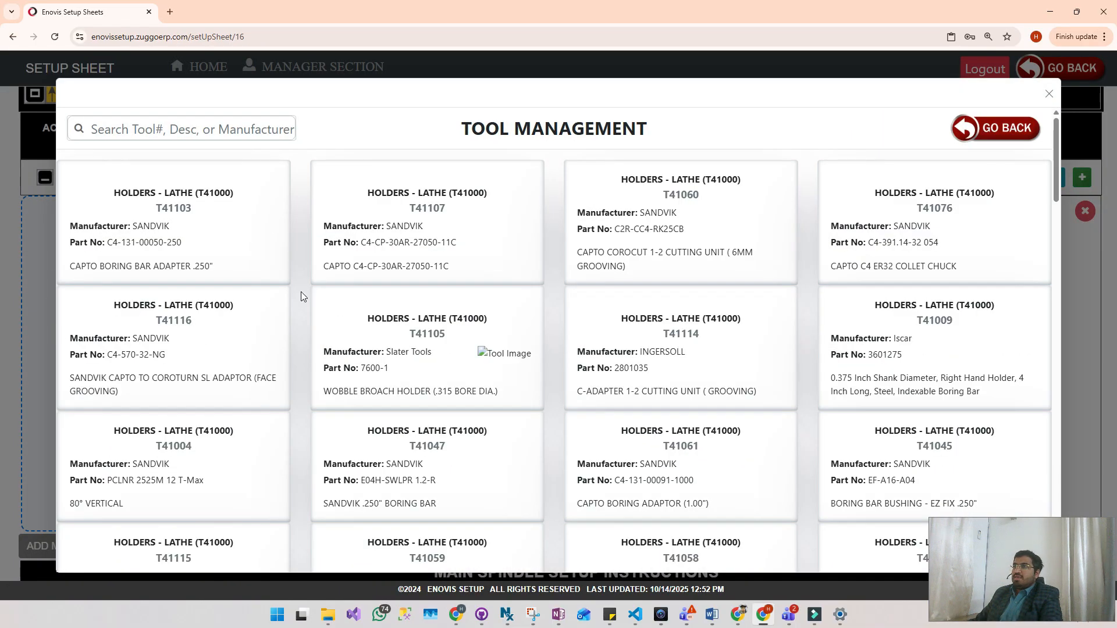
scroll(822, 271, "down", 4)
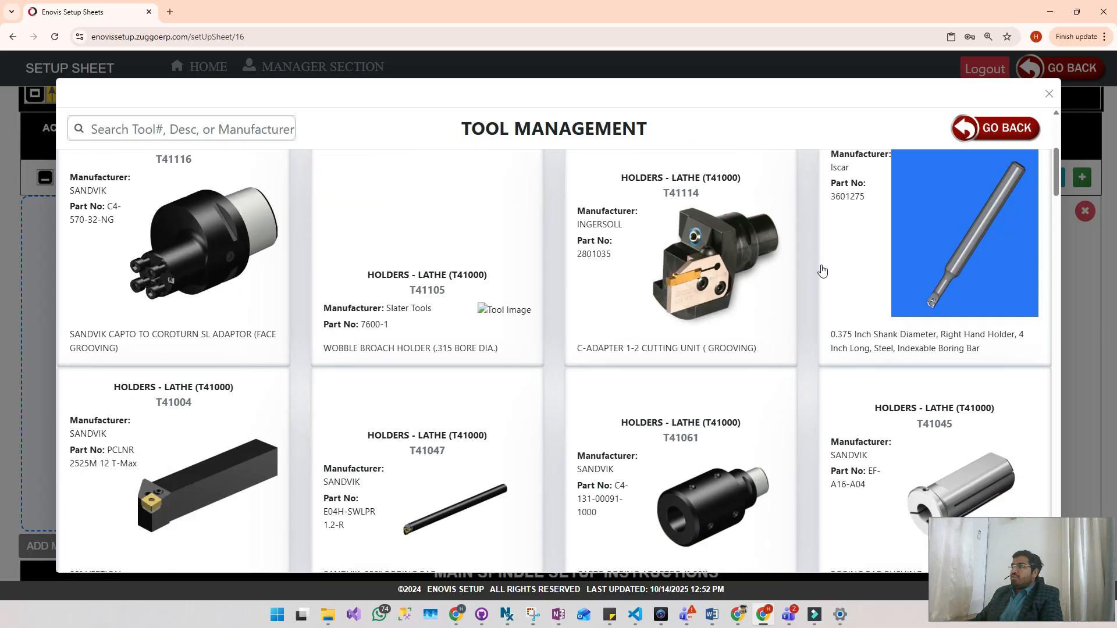
scroll(822, 271, "down", 10)
scroll(217, 262, "up", 4)
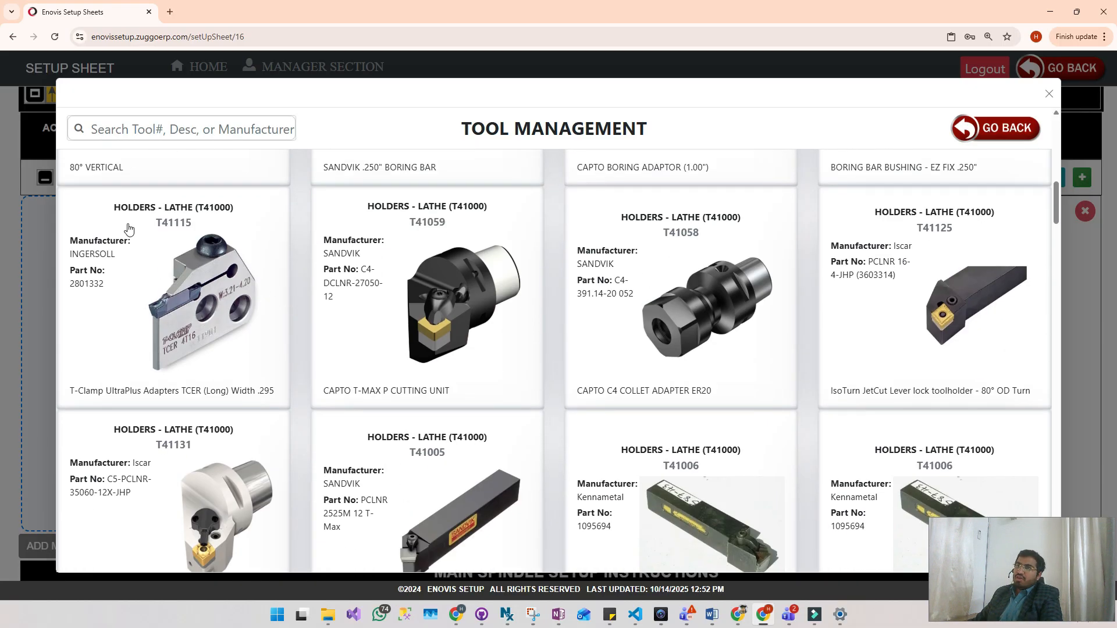
left_click(156, 126)
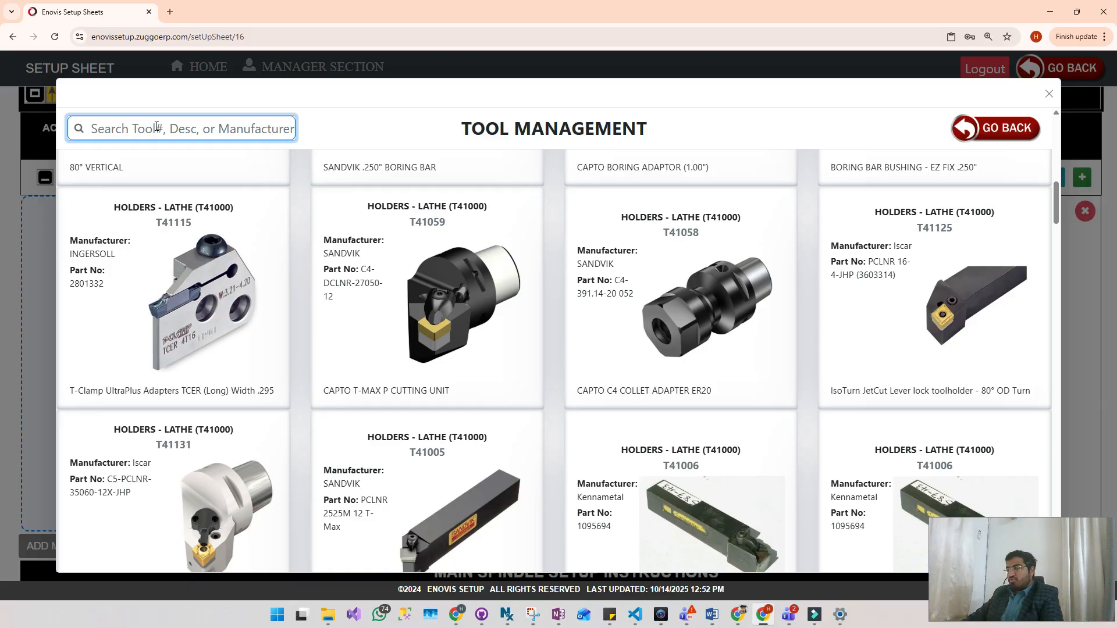
type("t44000")
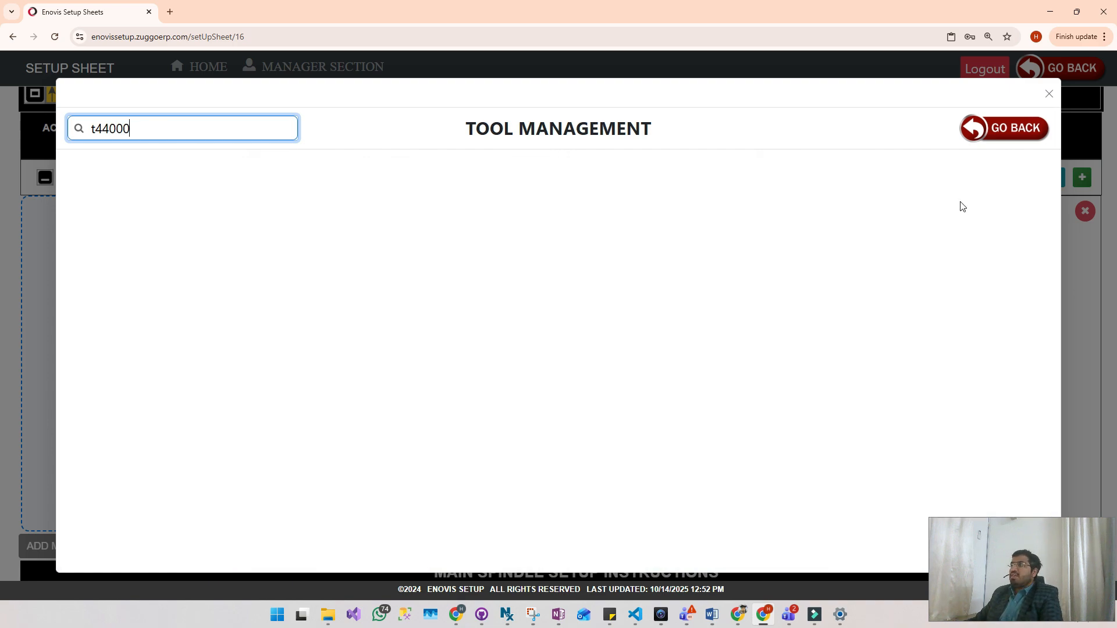
left_click(995, 132)
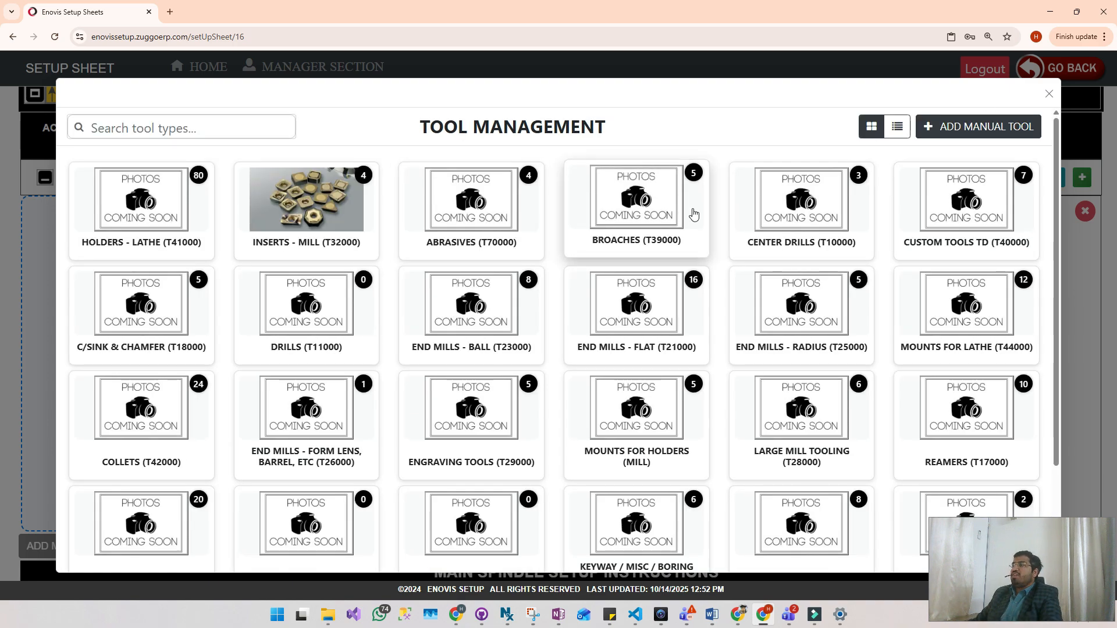
left_click(148, 208)
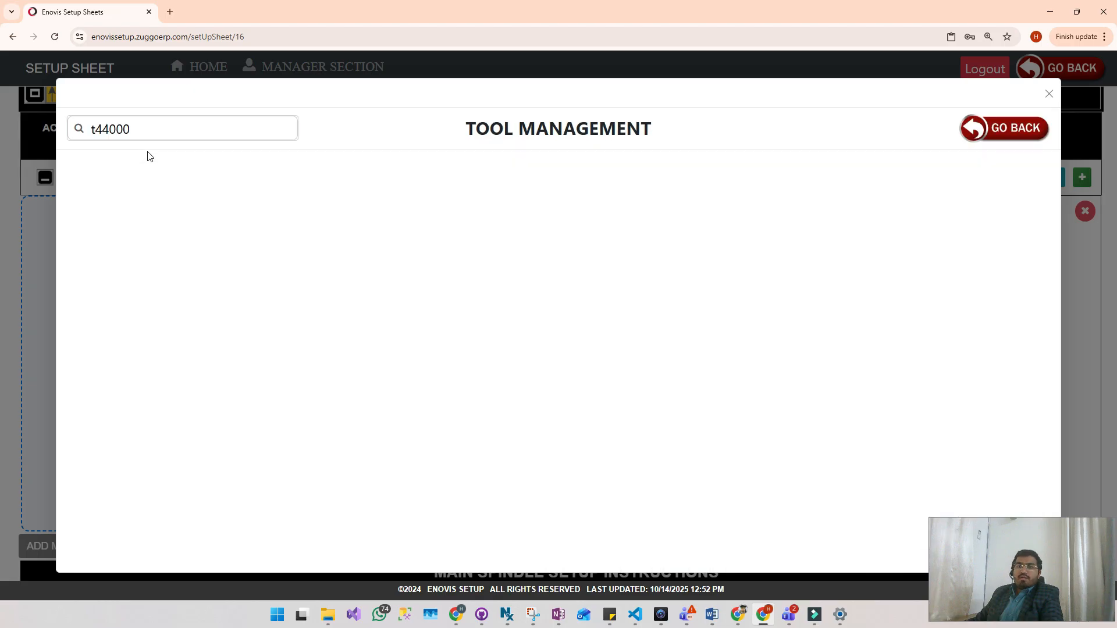
left_click(161, 126)
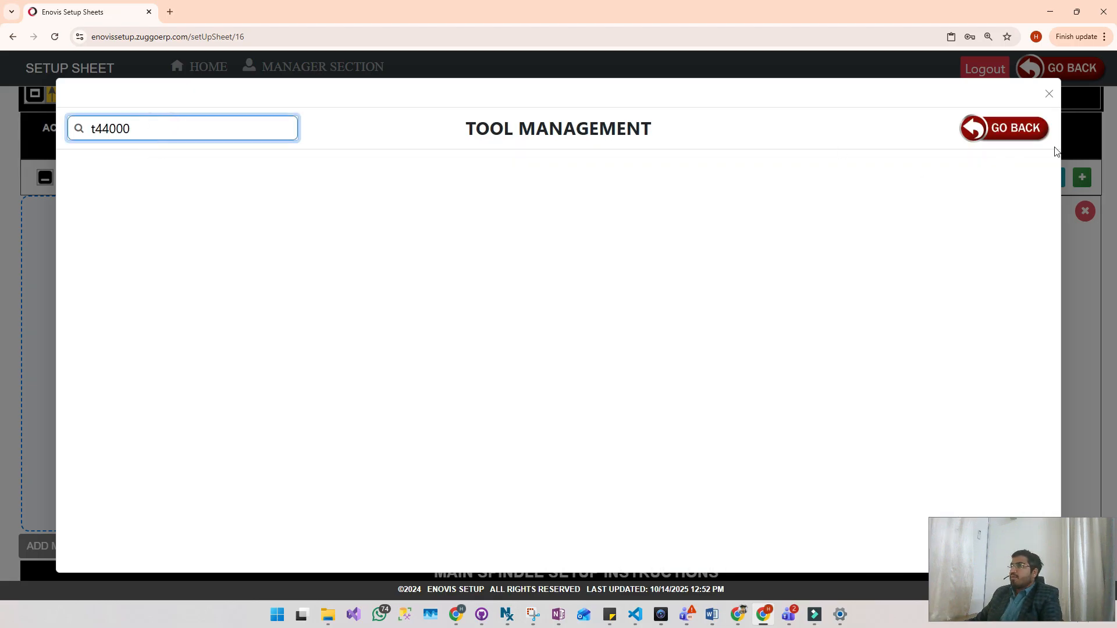
left_click(995, 137)
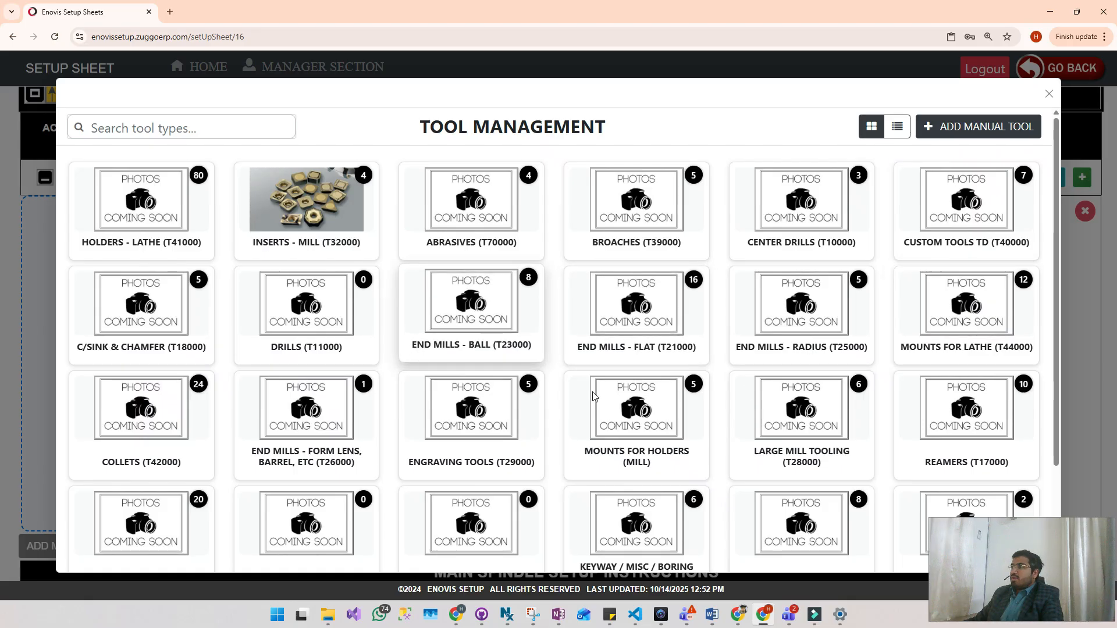
- Filter the tool types by "mount" and choose T44000, the horizontal live double old model, from MOUNTS FOR LATHE (T44000) for the third slot
scroll(226, 294, "down", 2)
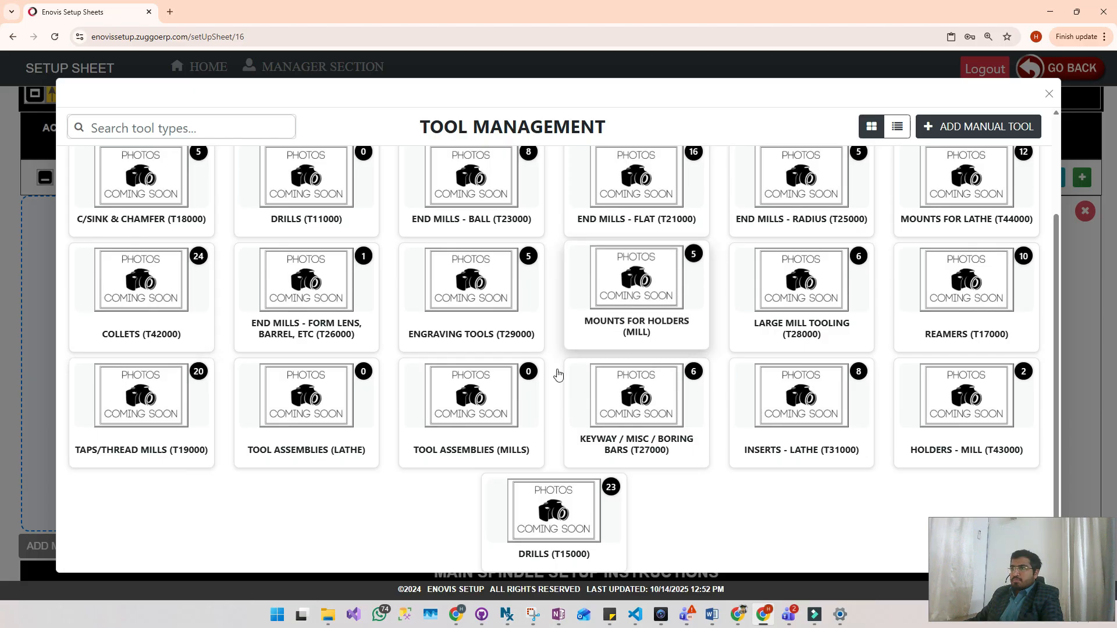
scroll(466, 303, "up", 2)
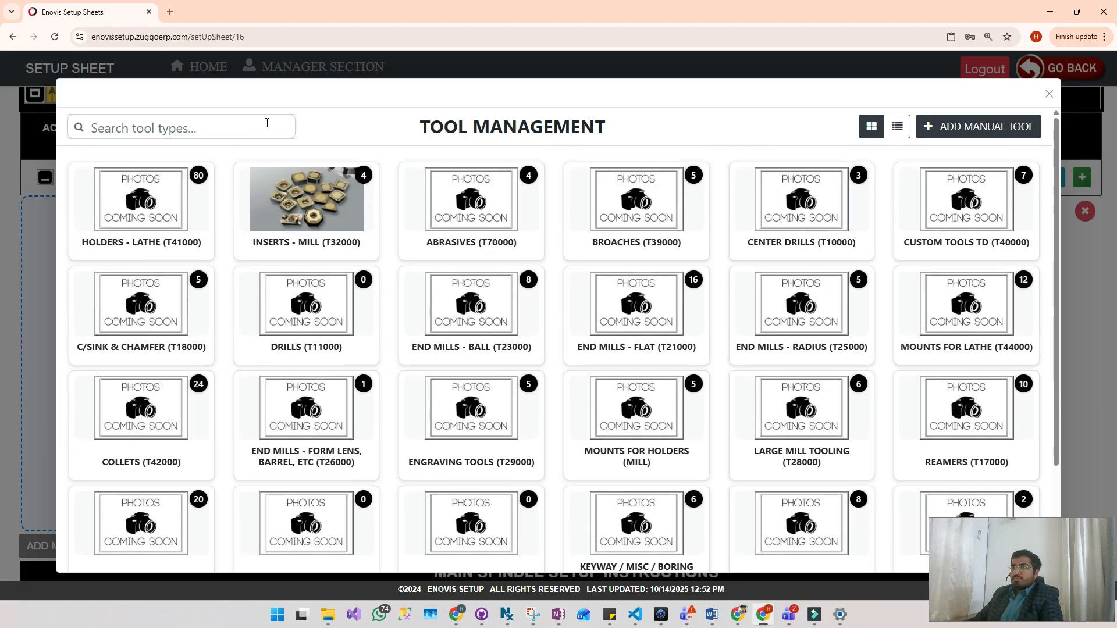
left_click(257, 127)
type("d")
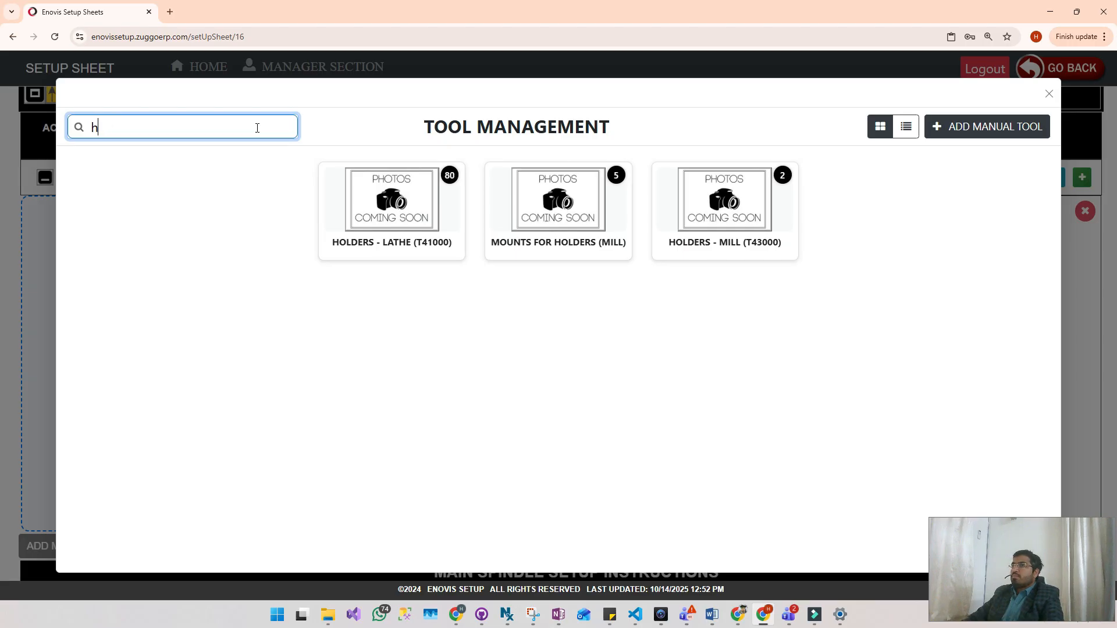
key("BackSpace")
type("mount")
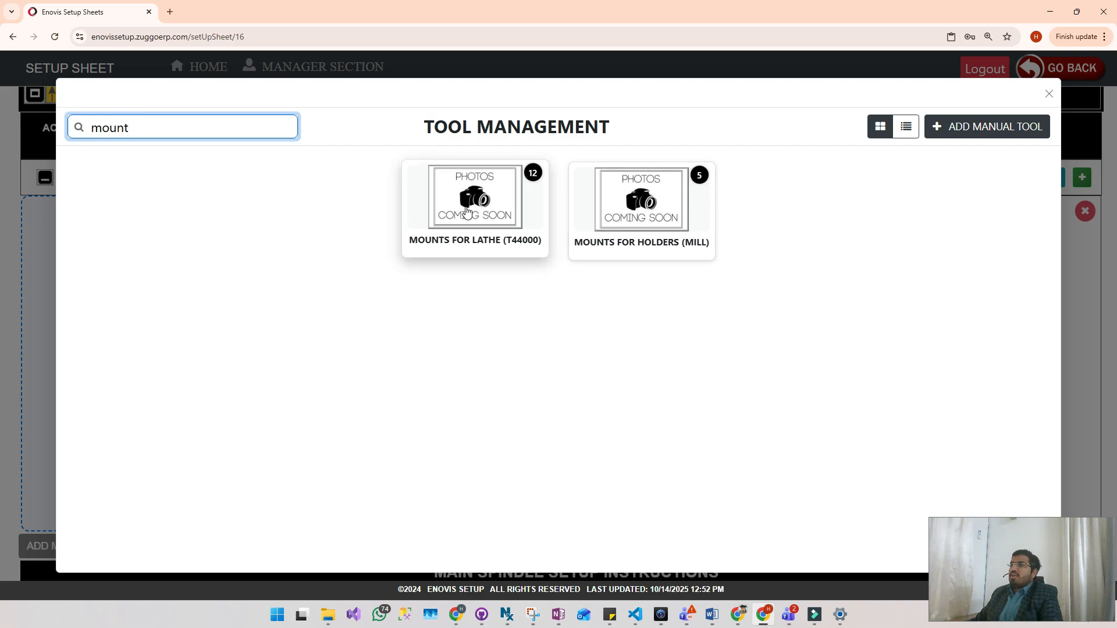
left_click(467, 211)
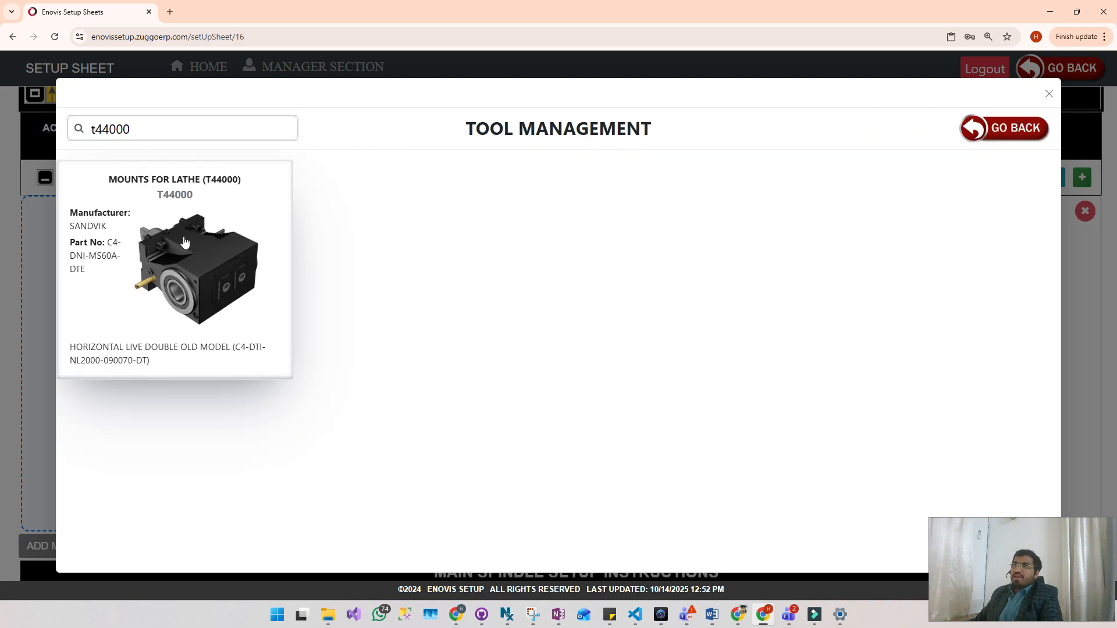
left_click(171, 265)
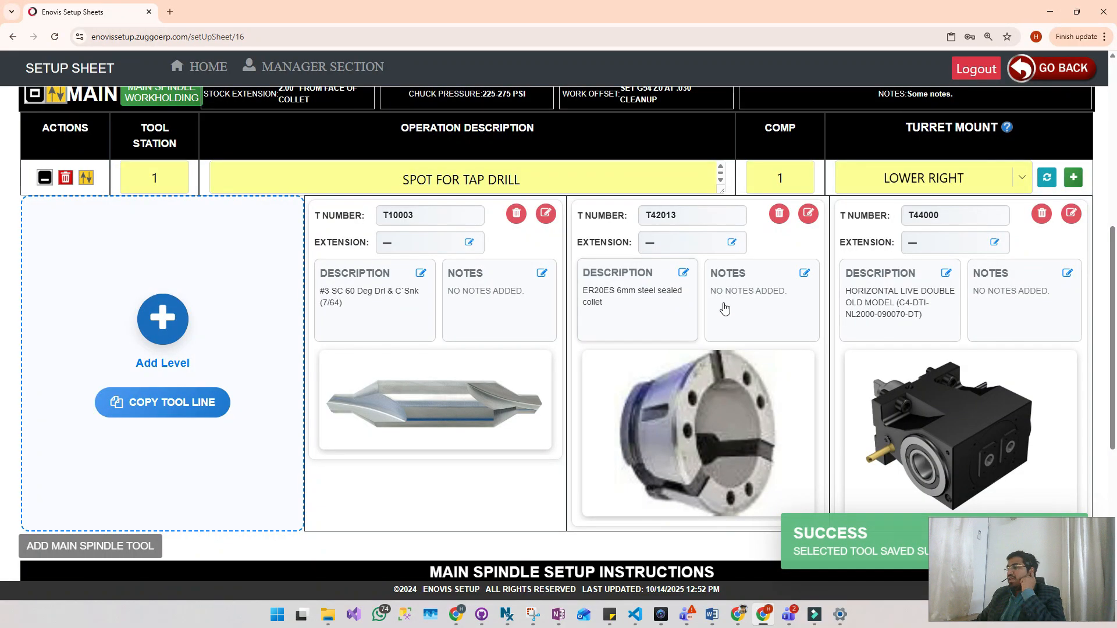
- Reduce the page zoom to 100% and review the setup sheet from the part matrix down to the main spindle tool line
scroll(568, 296, "up", 3)
scroll(605, 267, "down", 2)
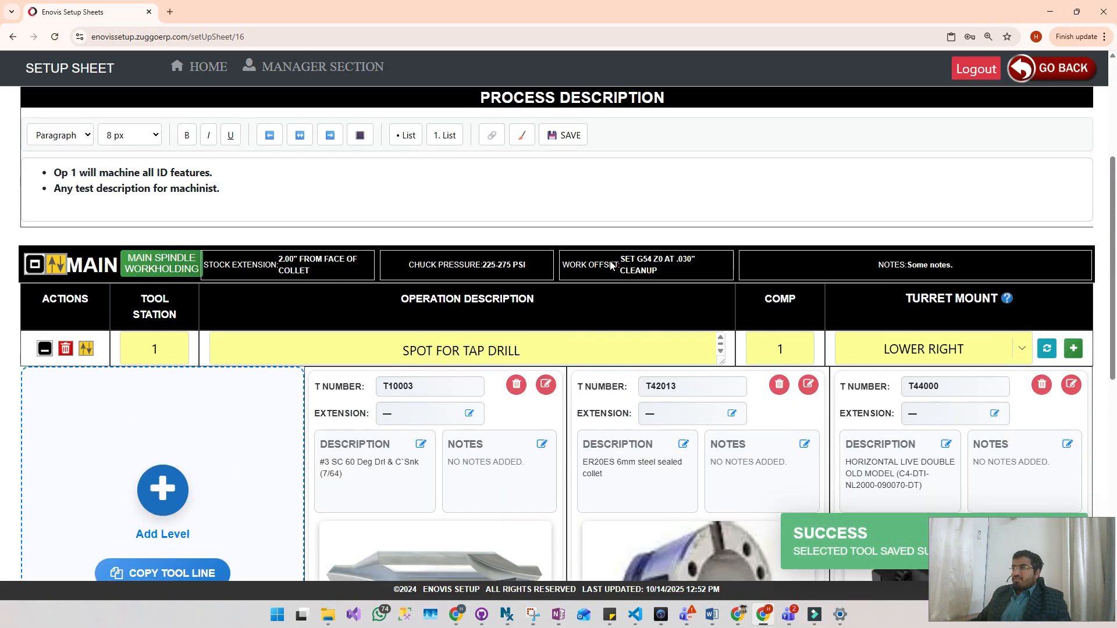
left_click(988, 36)
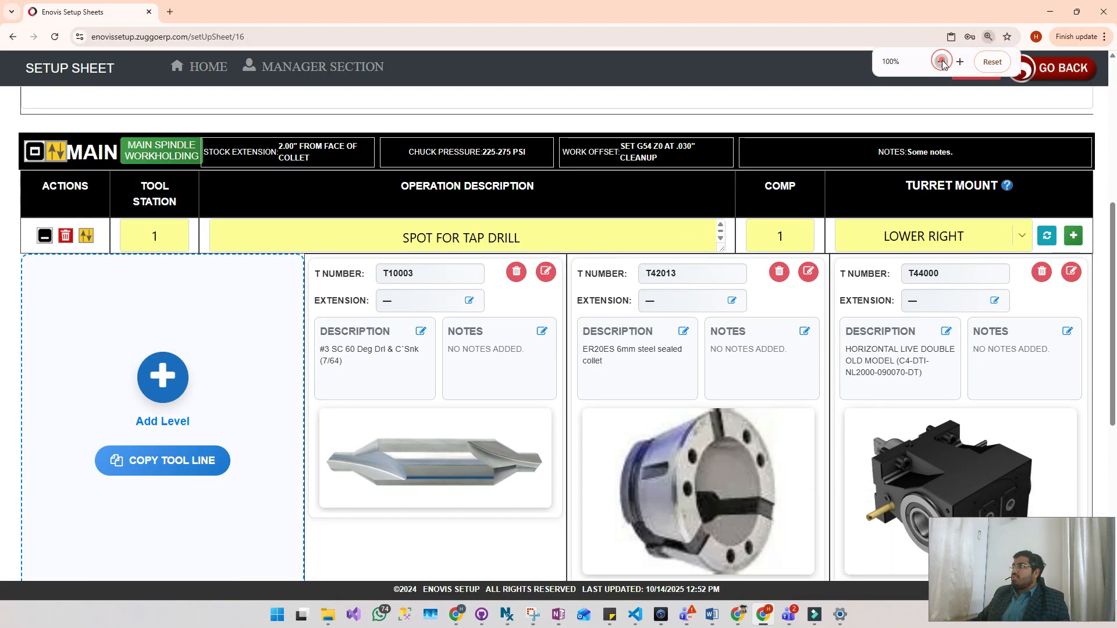
left_click(940, 62)
scroll(865, 173, "down", 2)
scroll(556, 263, "up", 1)
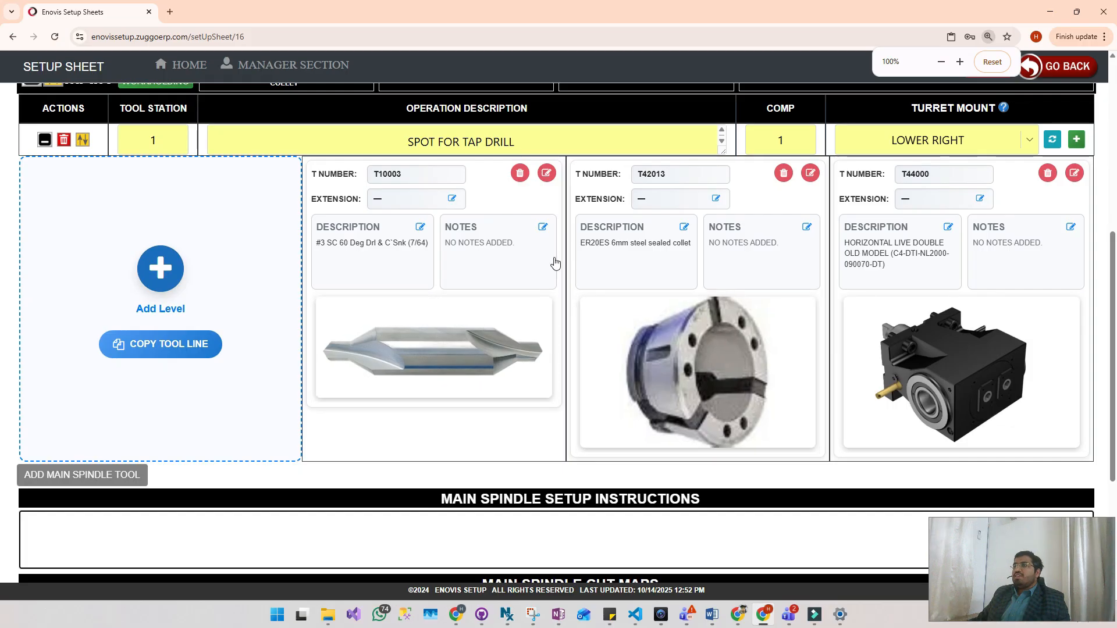
scroll(274, 319, "down", 3)
scroll(173, 310, "up", 7)
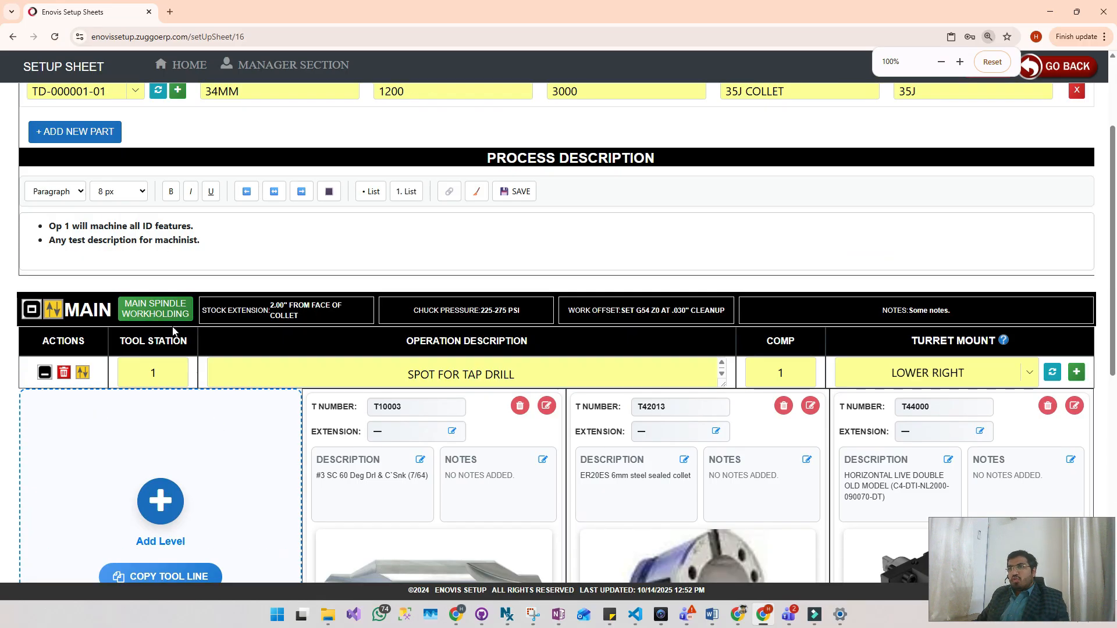
scroll(173, 310, "up", 3)
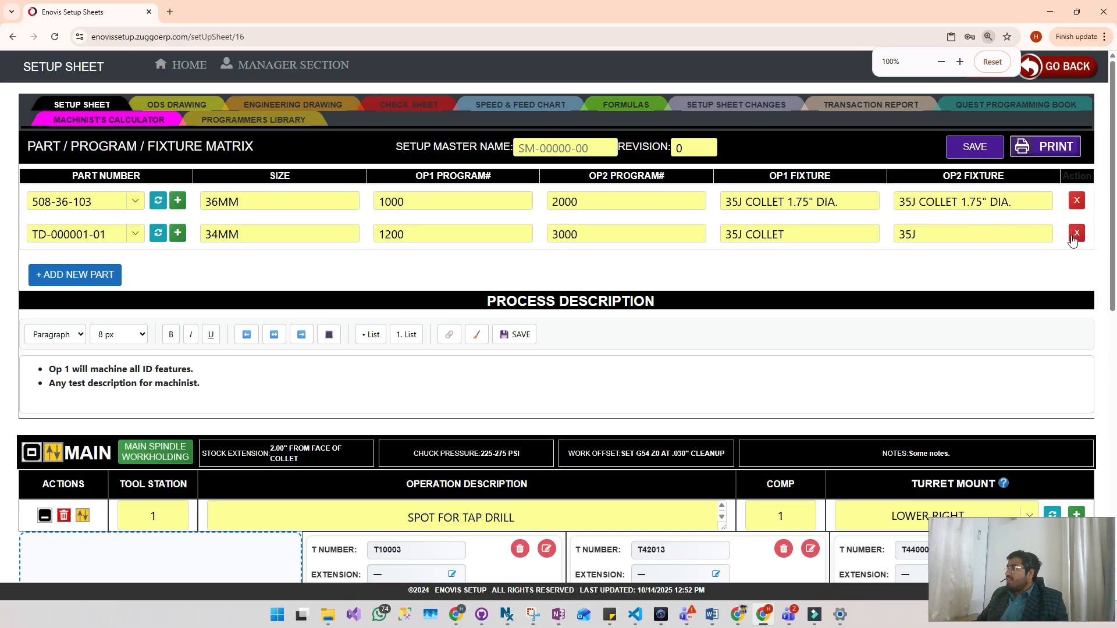
scroll(517, 324, "down", 13)
scroll(107, 290, "up", 9)
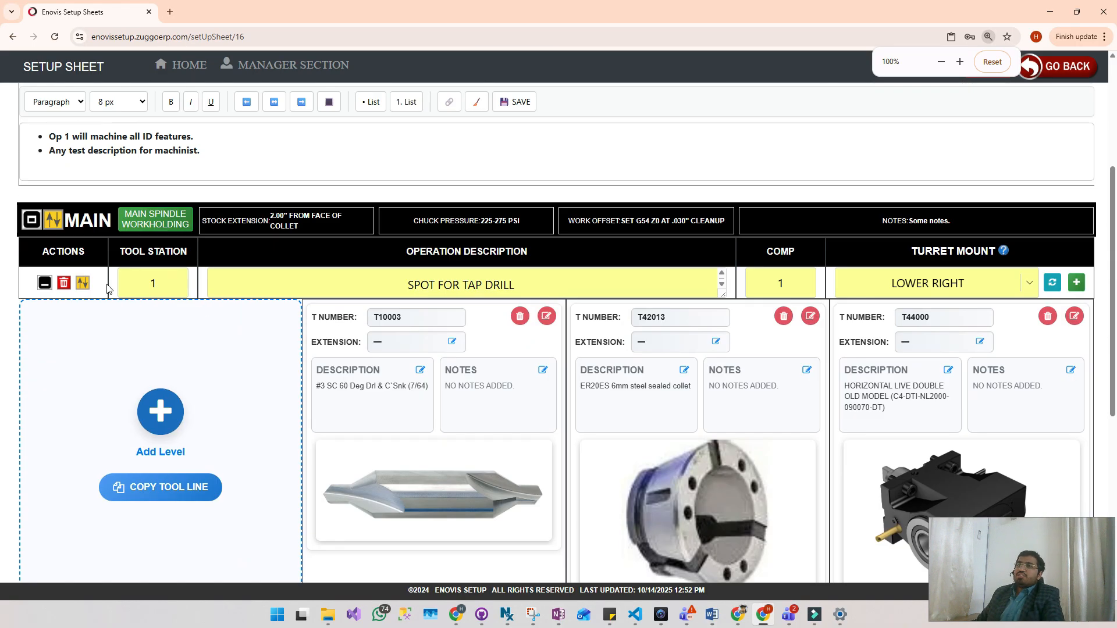
scroll(103, 336, "down", 2)
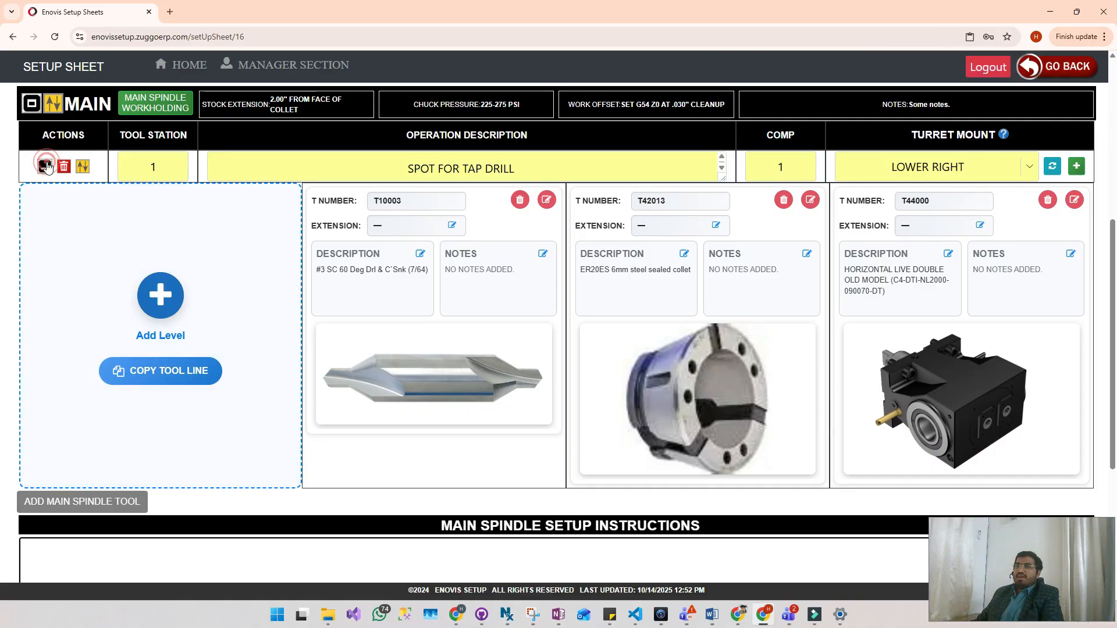
- Collapse the SPOT FOR TAP DRILL tool line so its tool slots are hidden
left_click(46, 166)
left_click(45, 208)
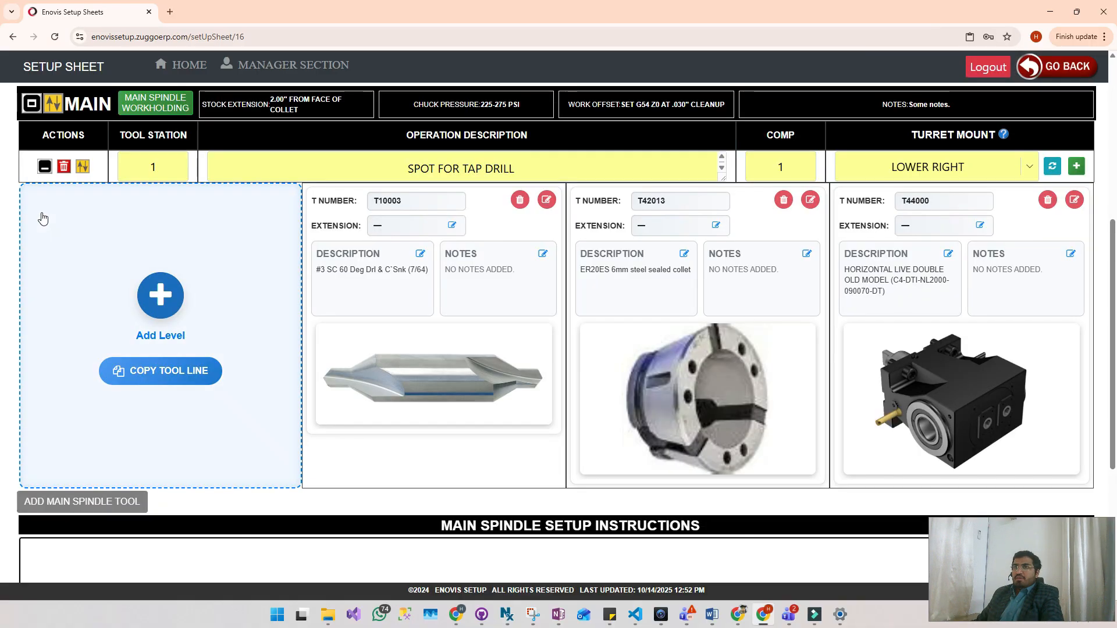
left_click(45, 167)
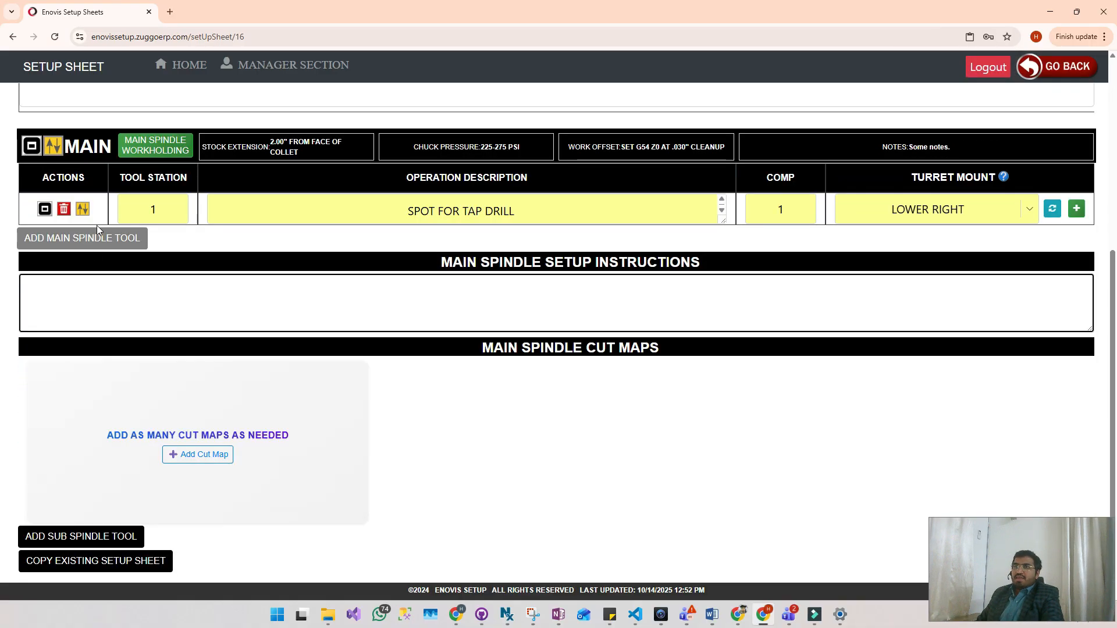
- Add a main spindle tool line with tool station 2, operation description ROUGH OD, comp 2 and turret mount UPPER LEFT
left_click(82, 239)
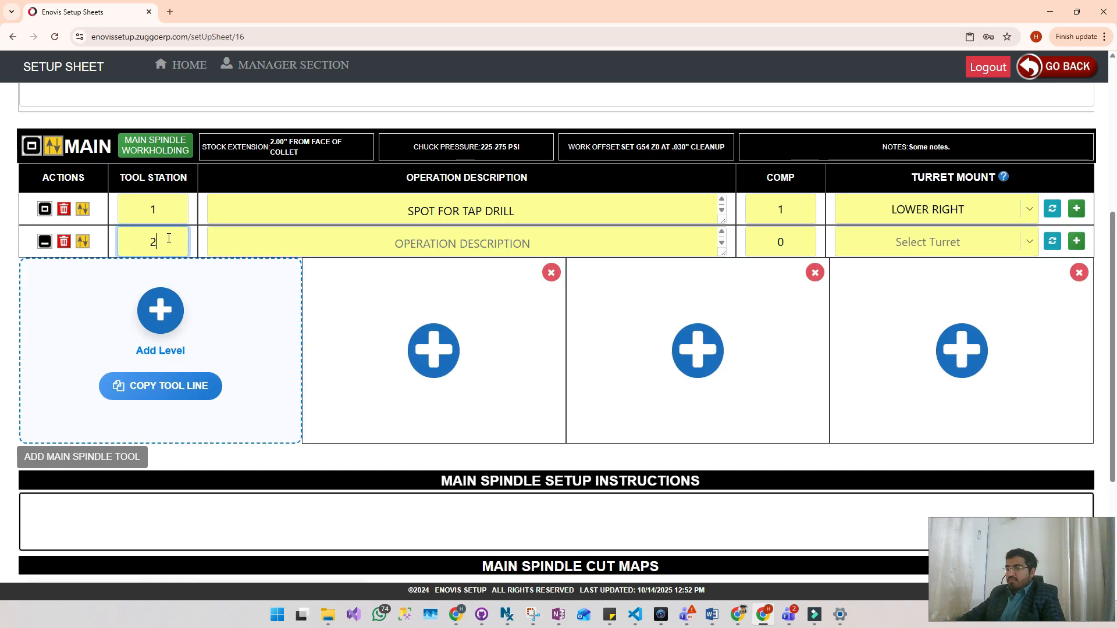
left_click(462, 242)
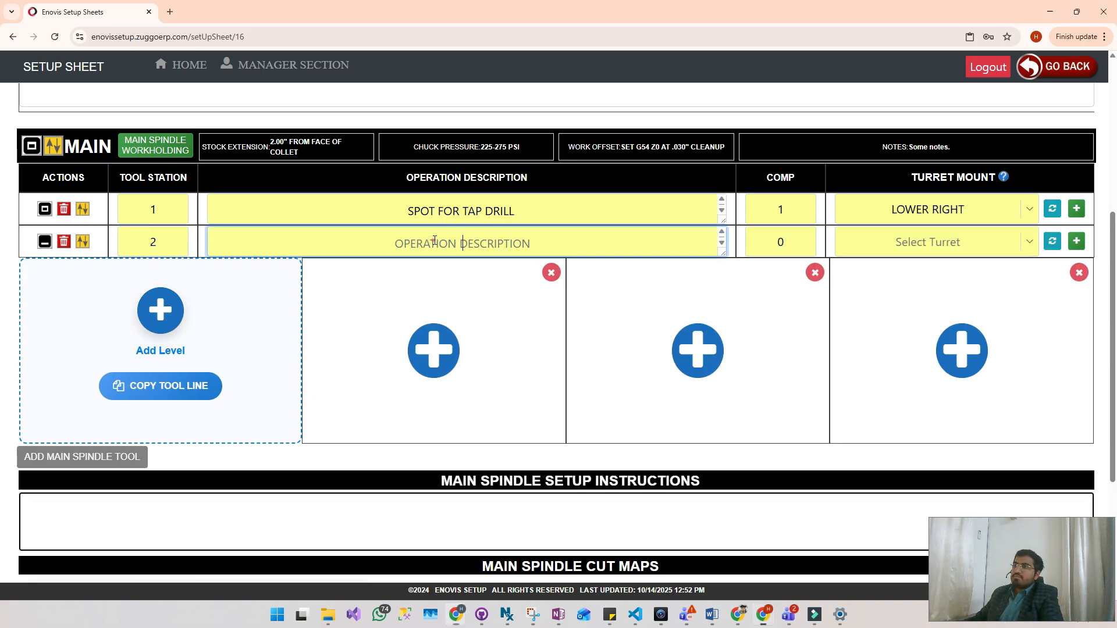
type("ROUGH OD")
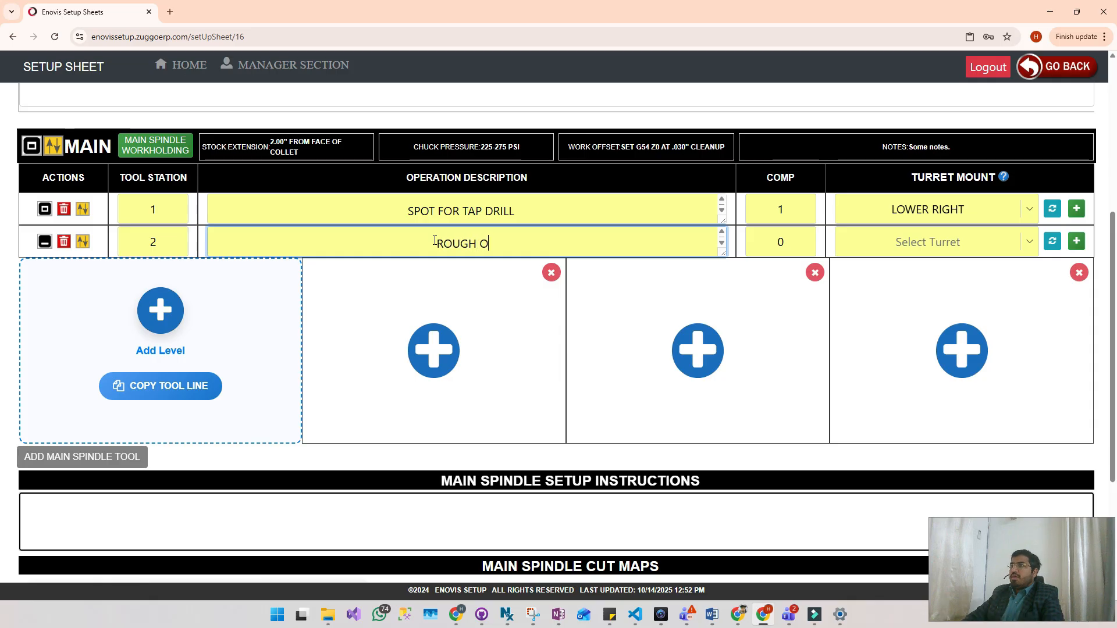
left_click(786, 239)
type("2")
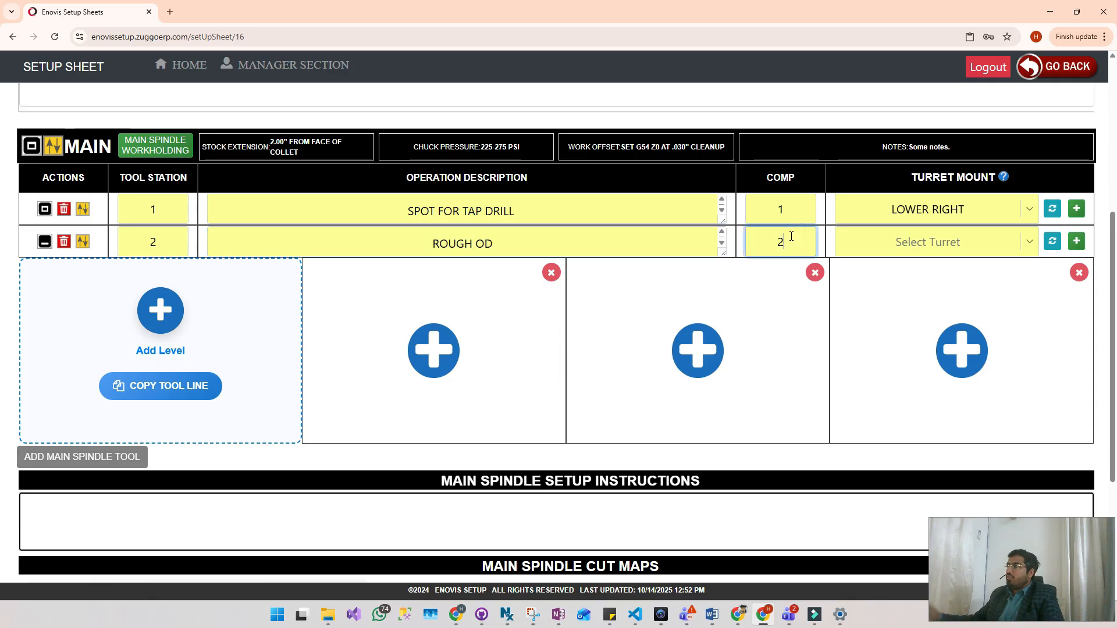
left_click(1026, 242)
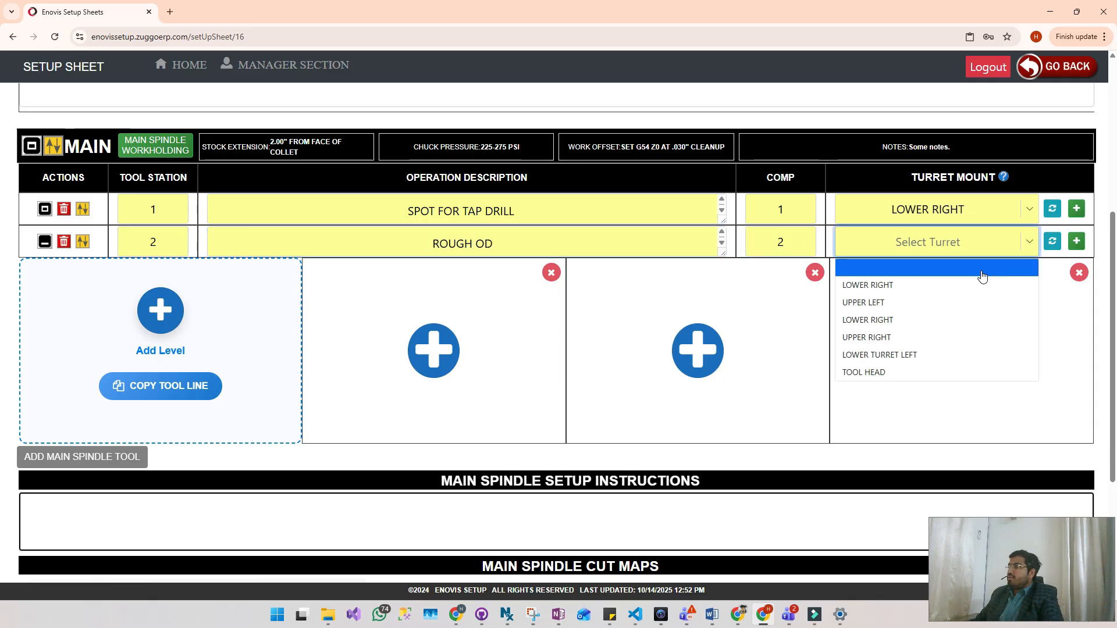
left_click(899, 303)
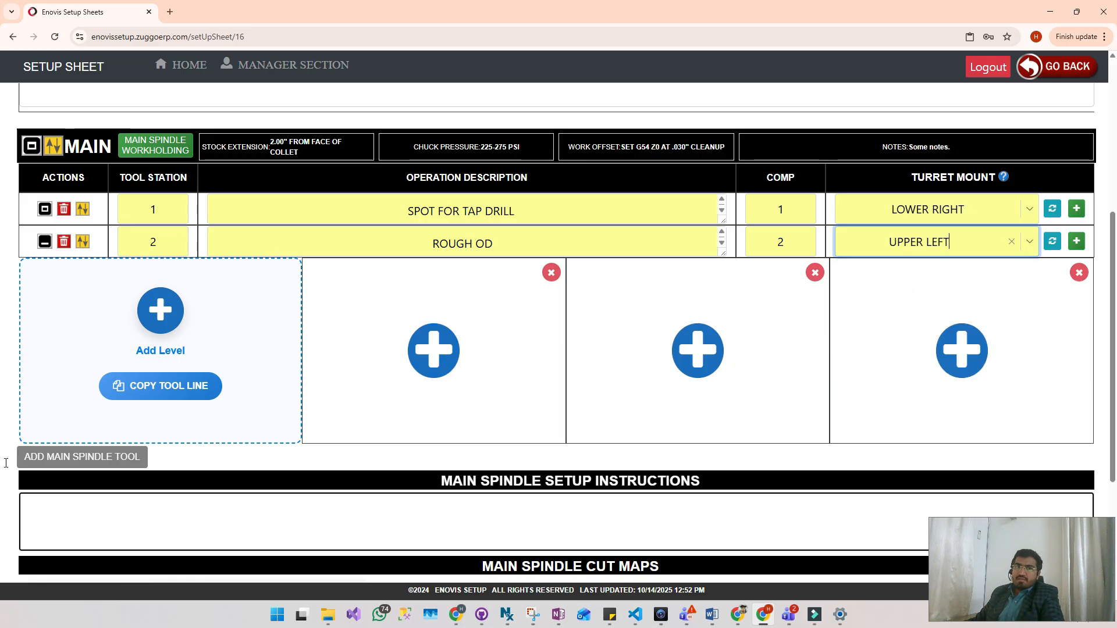
- Choose T32000, the COROMILL 200, from INSERTS - MILL (T32000) for the first slot of the ROUGH OD tool line
left_click(432, 349)
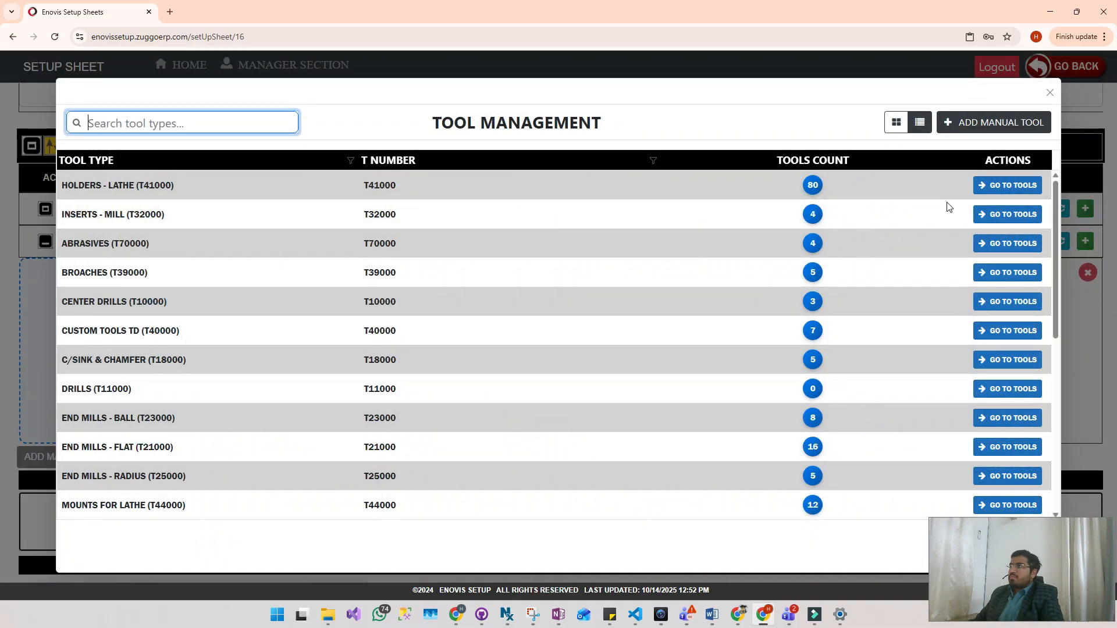
left_click(982, 215)
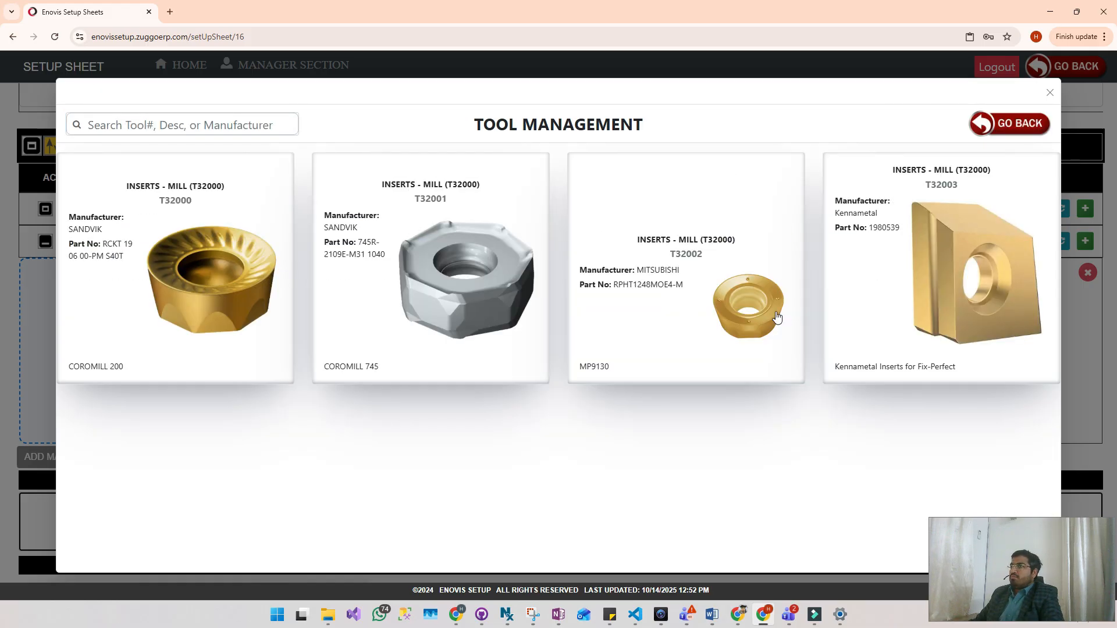
left_click(231, 242)
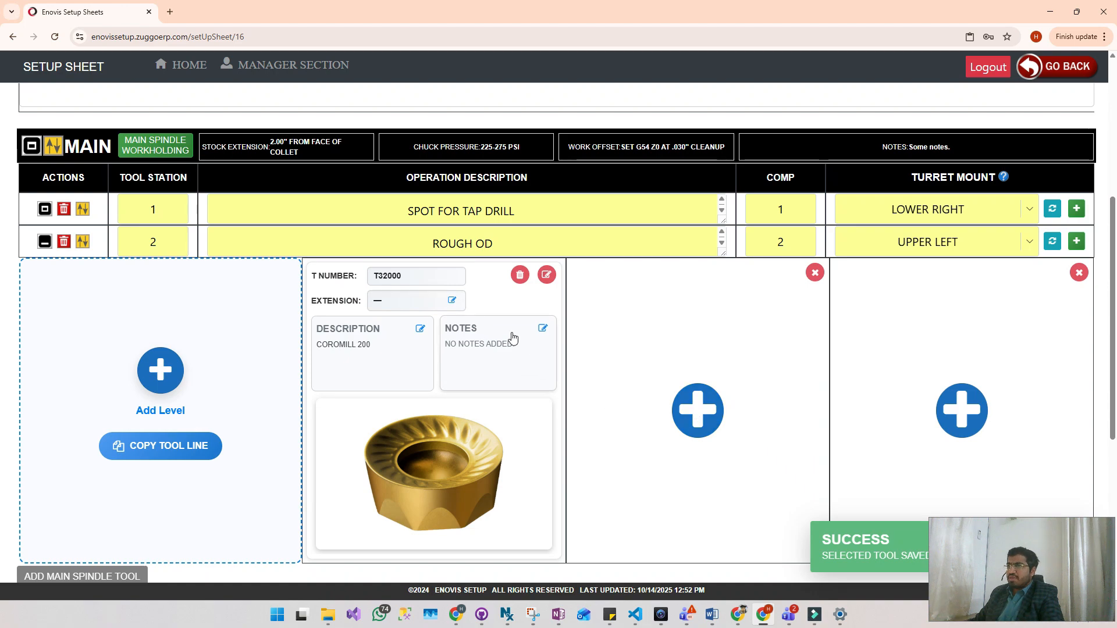
- Set the extension of tool T32000 to "32' - ANY TEST EXTENSION" and save it
left_click(452, 300)
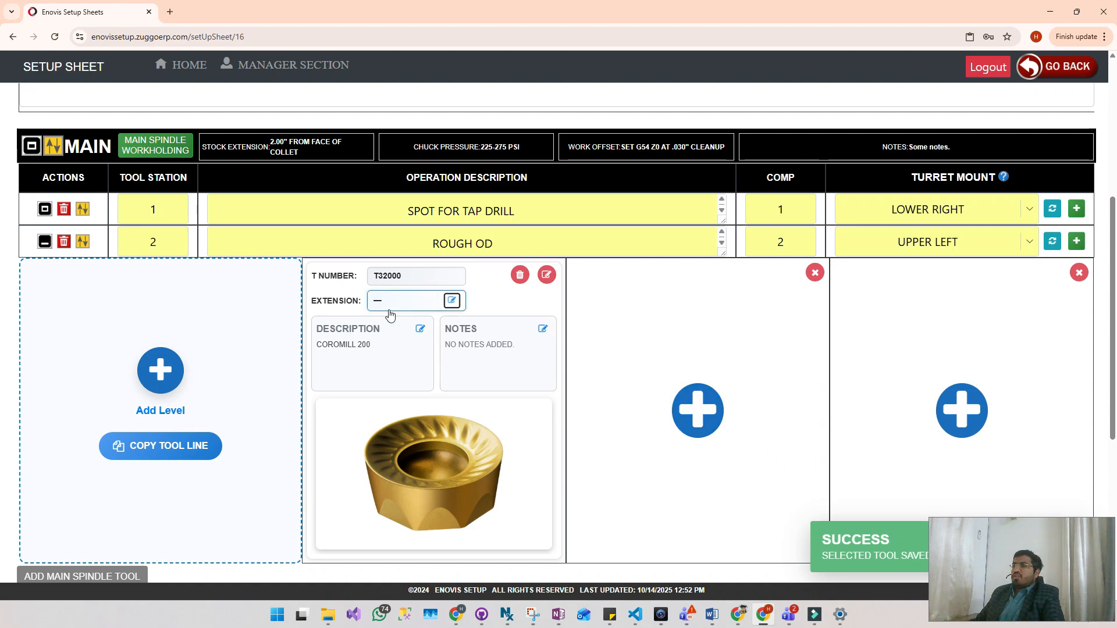
left_click(402, 302)
left_click(593, 309)
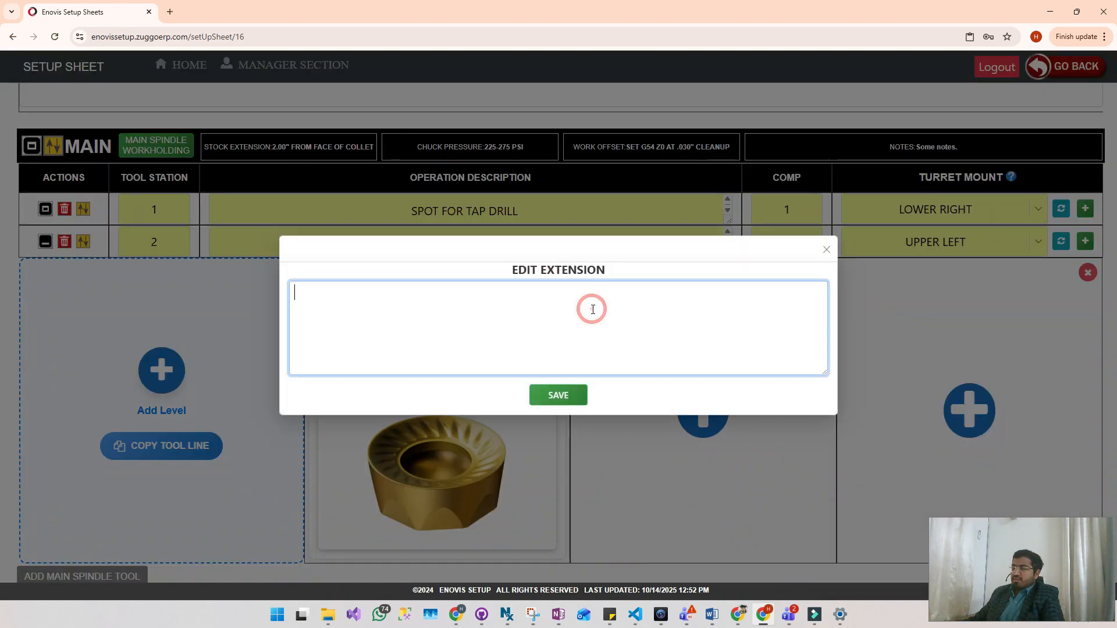
type("32' - A")
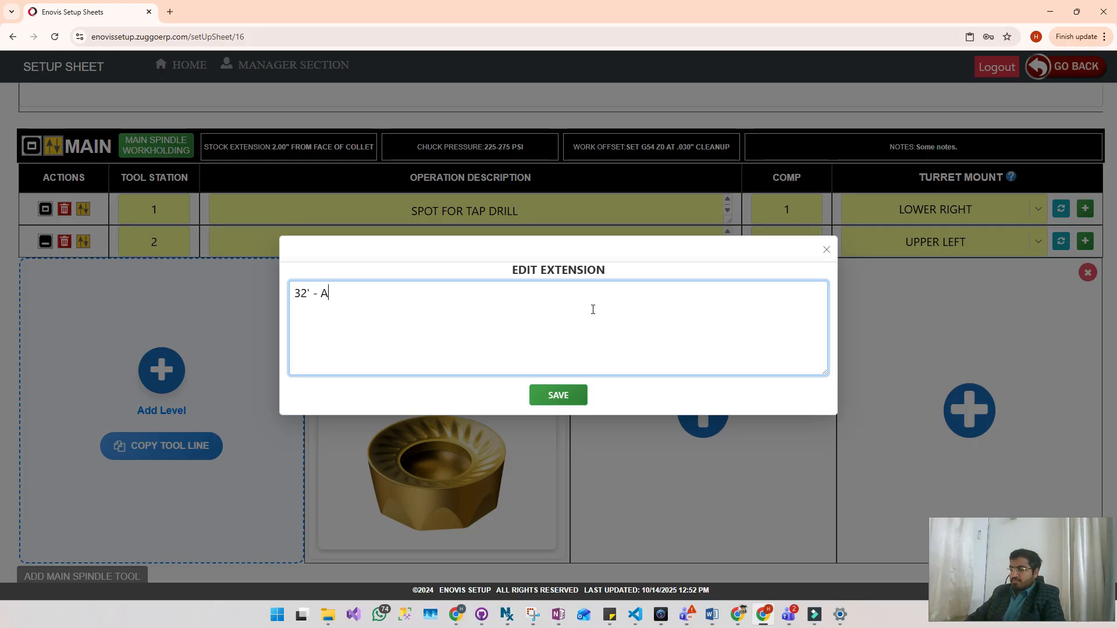
type("NY TESST")
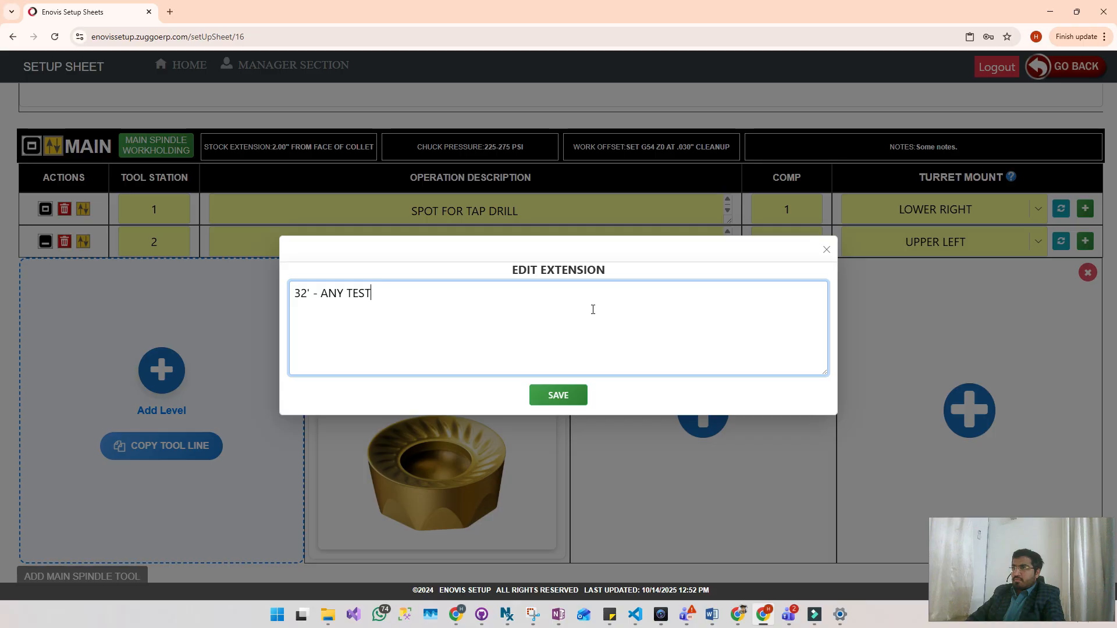
type(" NOTE")
key("BackSpace")
key("BackSpace")
type("EXTENSION")
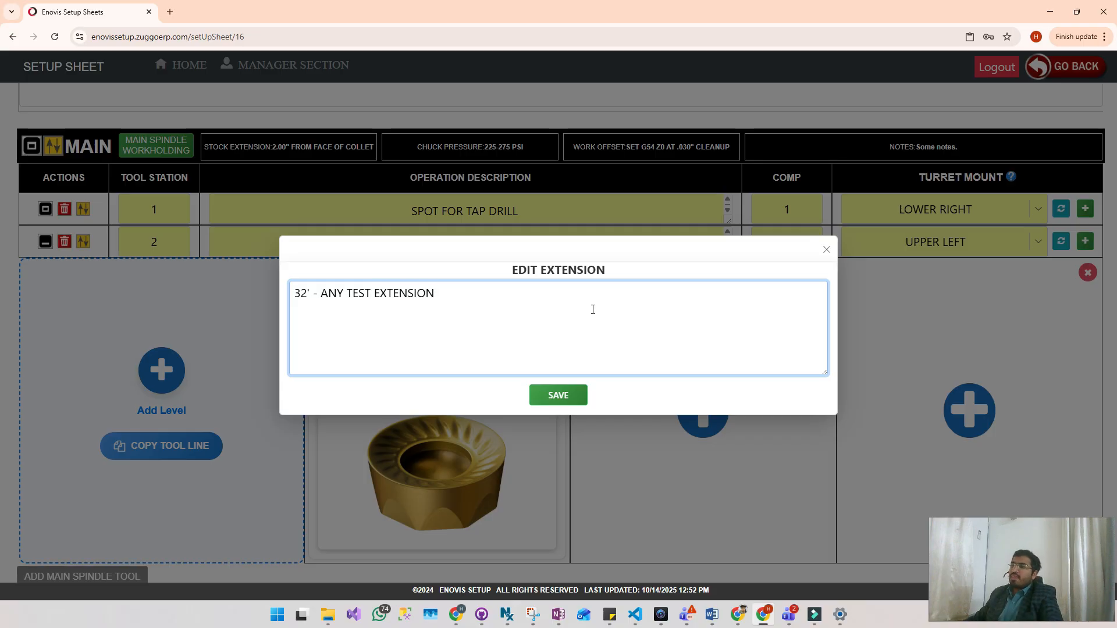
left_click(557, 395)
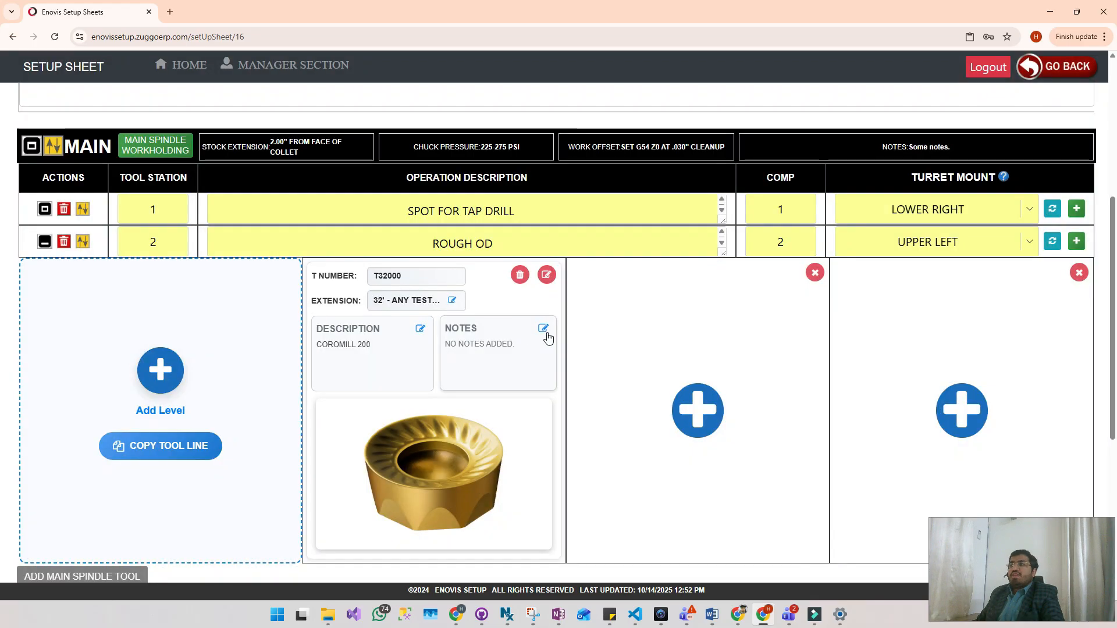
- Add and save the note "MAKE IT LEFT FACING - THIS IS TESTING NOTES." for tool T32000
left_click(544, 330)
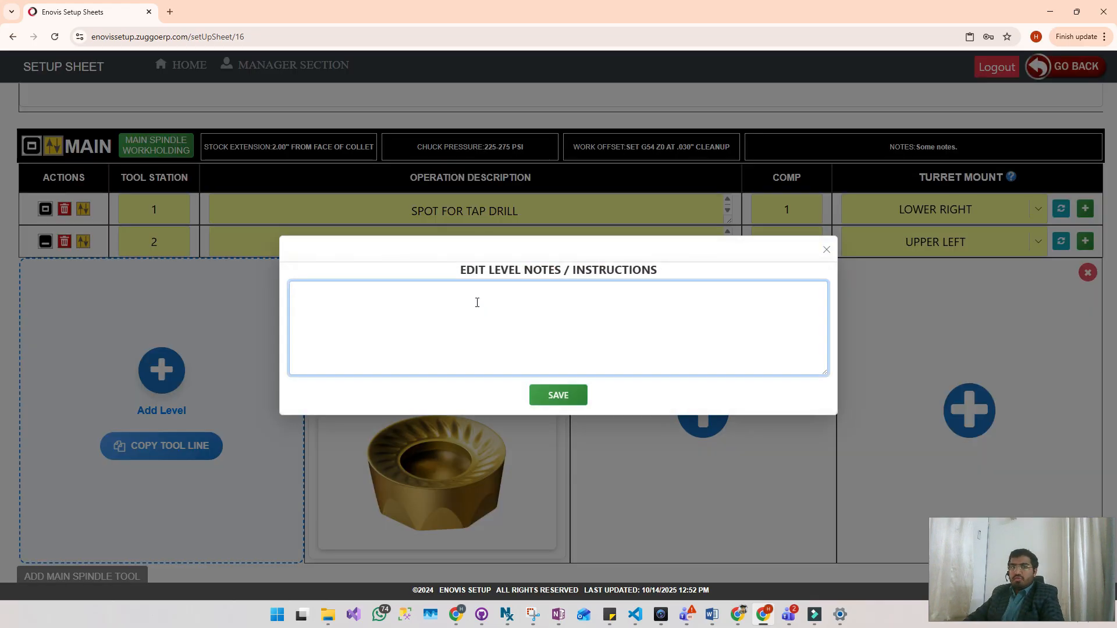
type("MAKE IT")
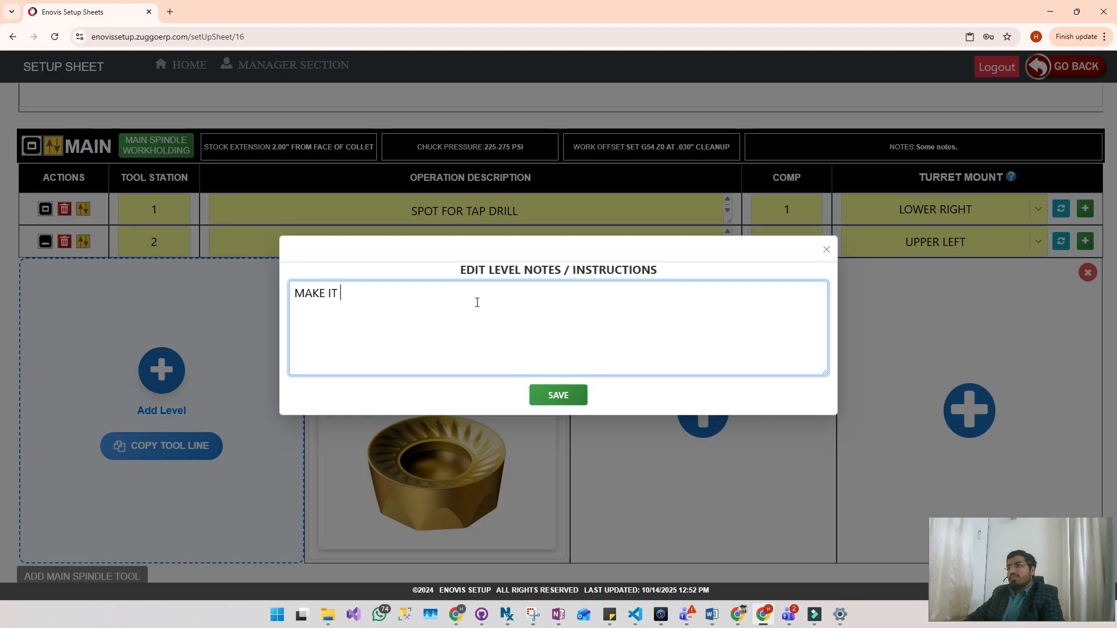
type(" LEFT FACING")
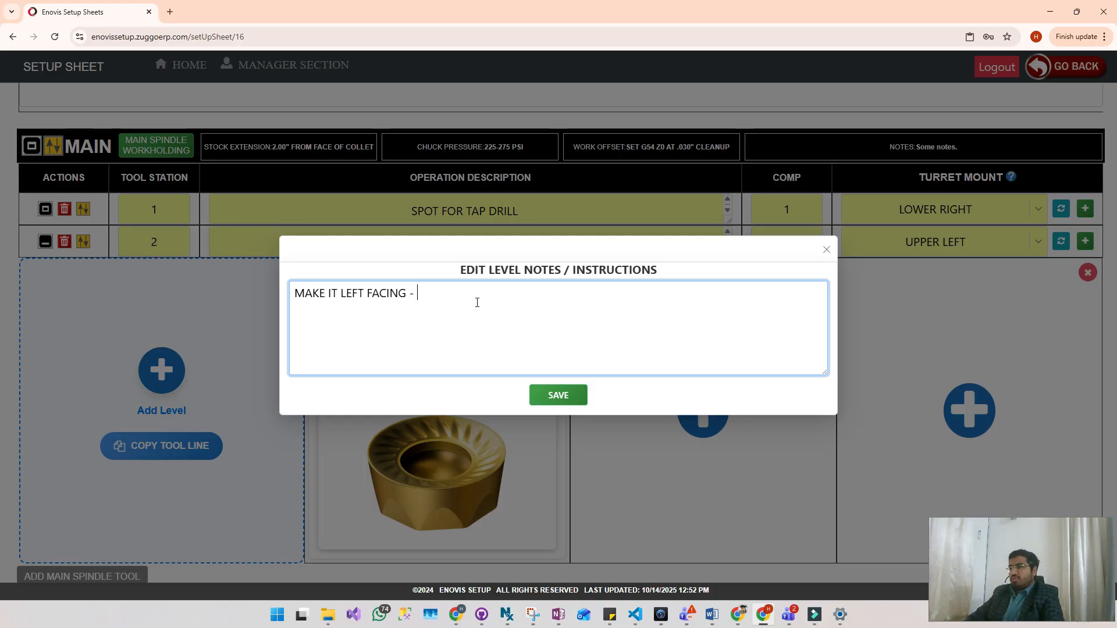
type(" - THIS IS TES")
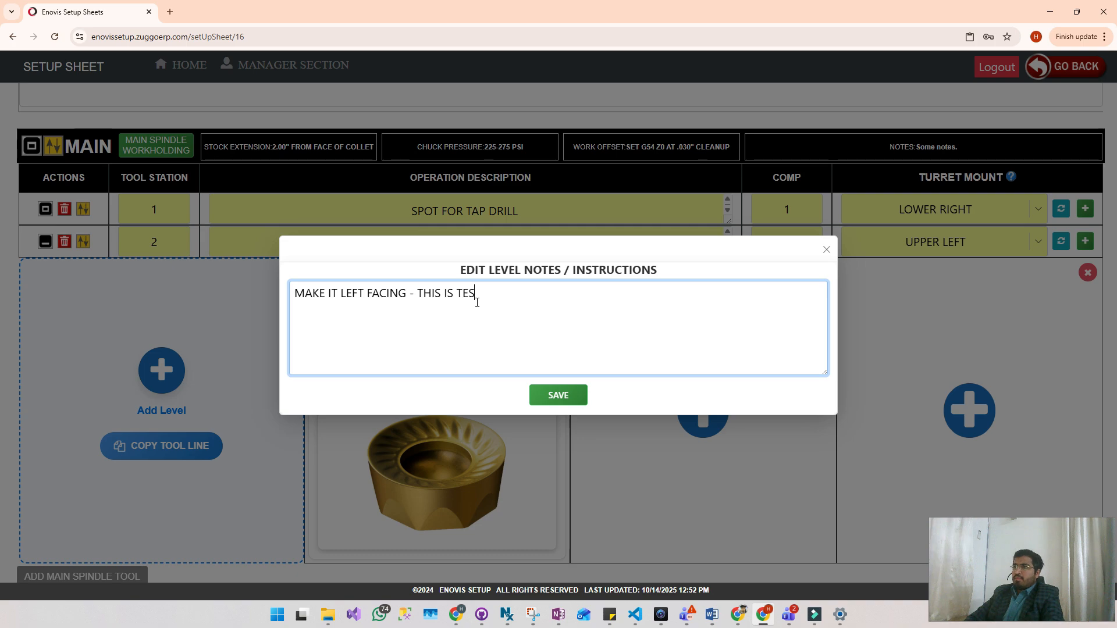
type("TING NOTES.")
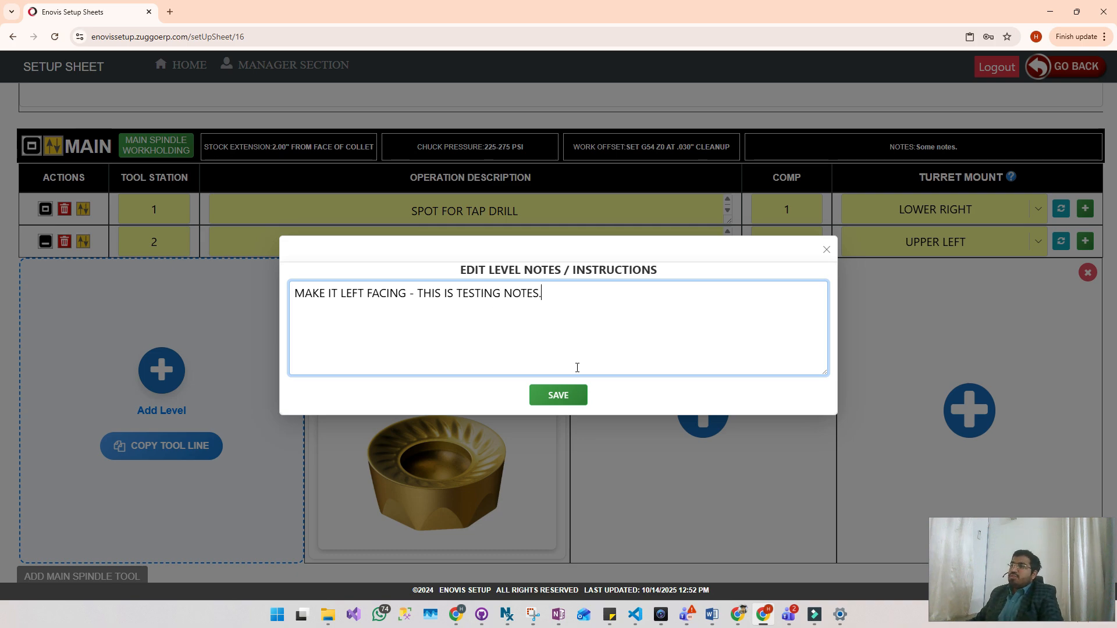
left_click(559, 395)
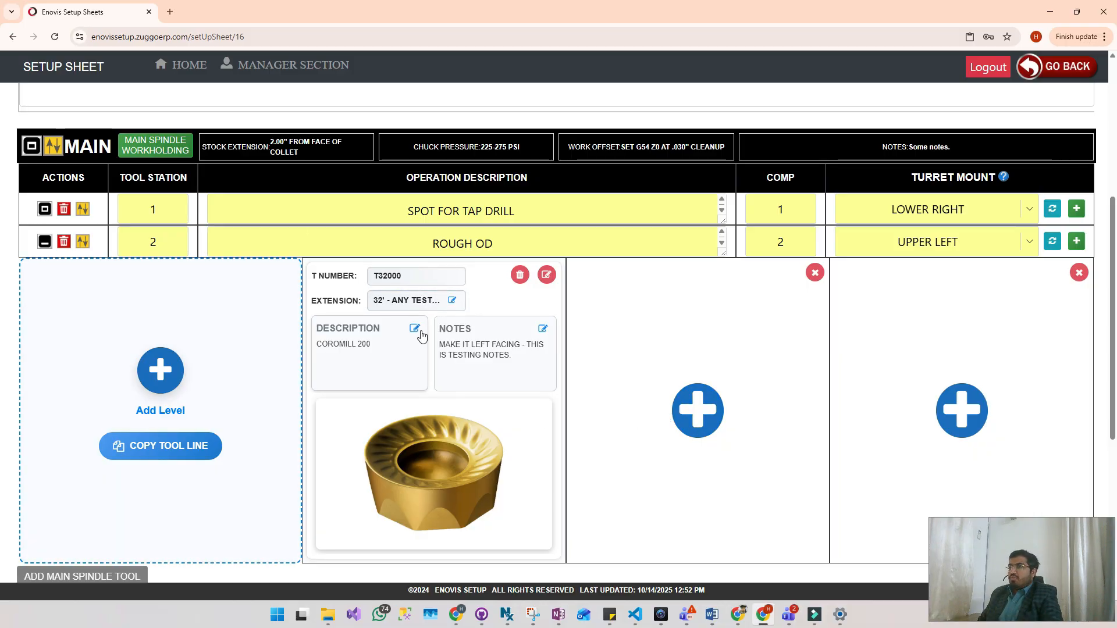
- Choose T41107, the CAPTO C4-CP-30AR-27050-11C, from HOLDERS - LATHE (T41000) for the second slot of the ROUGH OD line
left_click(714, 410)
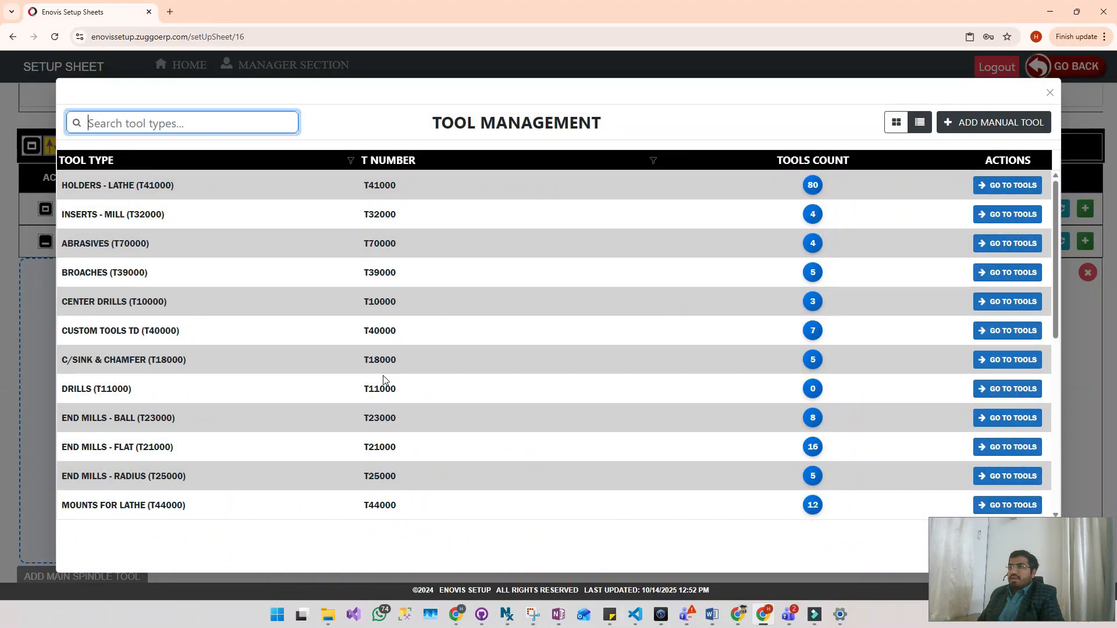
scroll(383, 379, "down", 7)
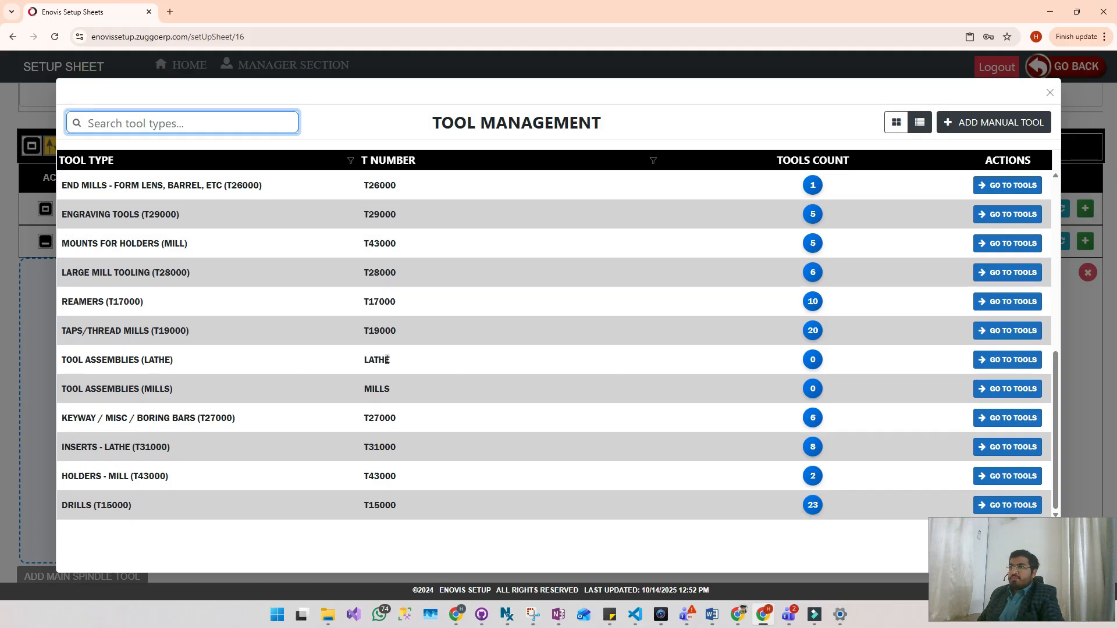
scroll(387, 359, "up", 7)
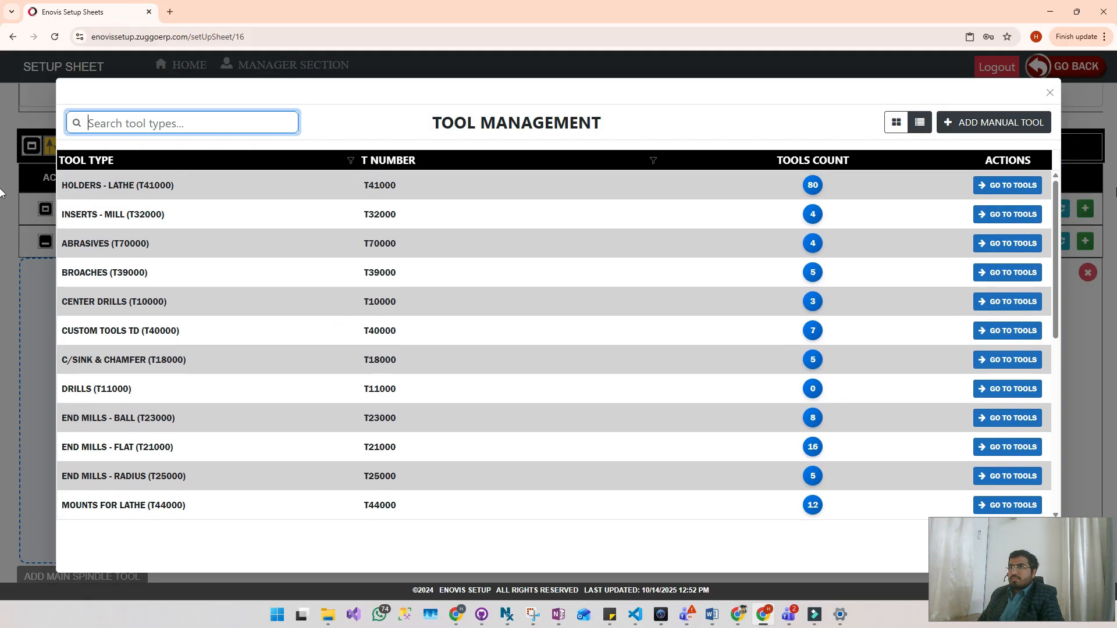
left_click(1014, 189)
left_click(1013, 187)
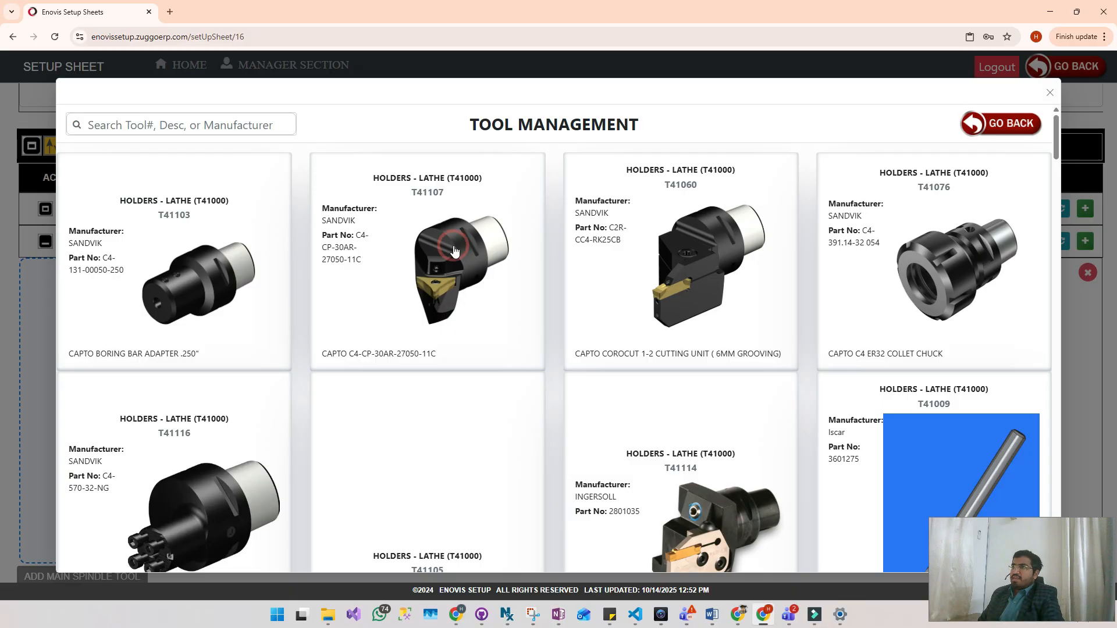
left_click(456, 256)
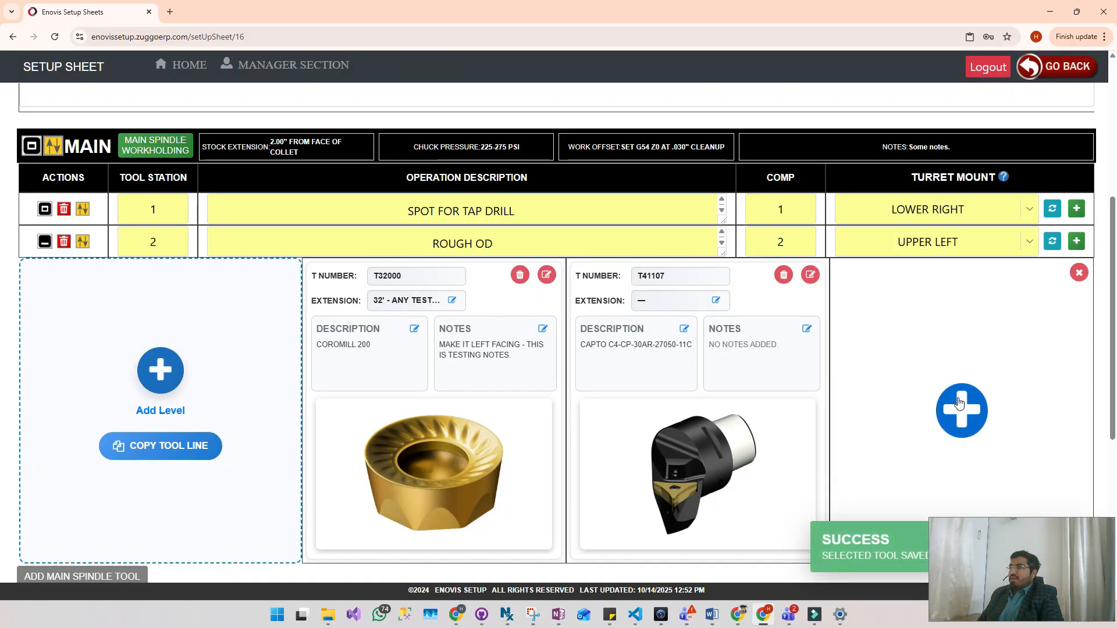
- Choose T44003, the Sandvik C4 double vertical turning mount, from MOUNTS FOR LATHE (T44000) for the third slot of the ROUGH OD line
left_click(960, 402)
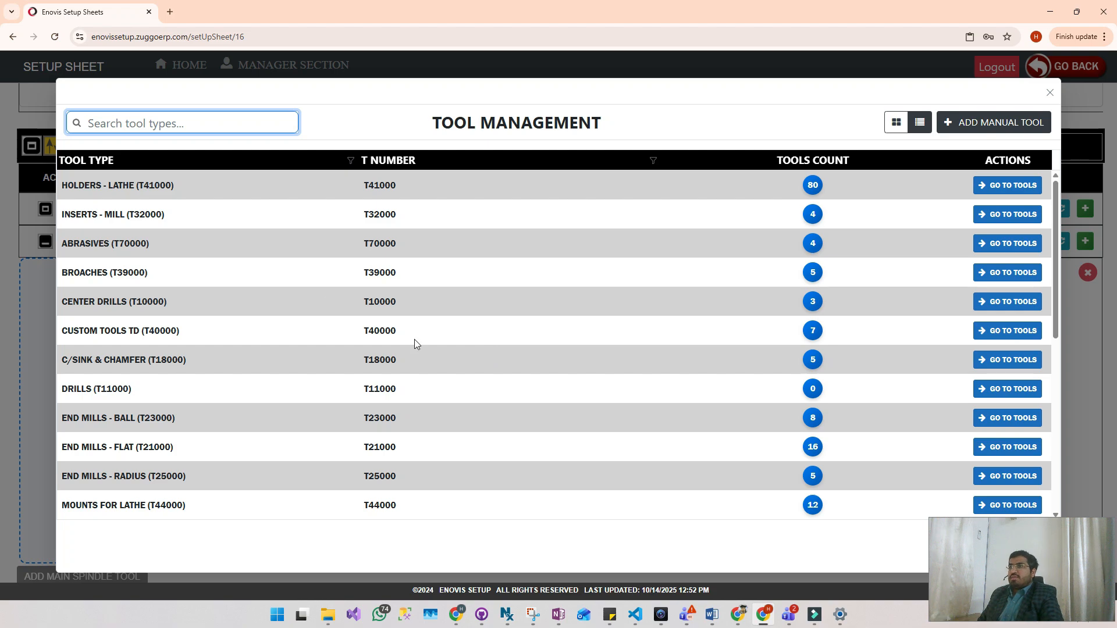
scroll(403, 360, "down", 5)
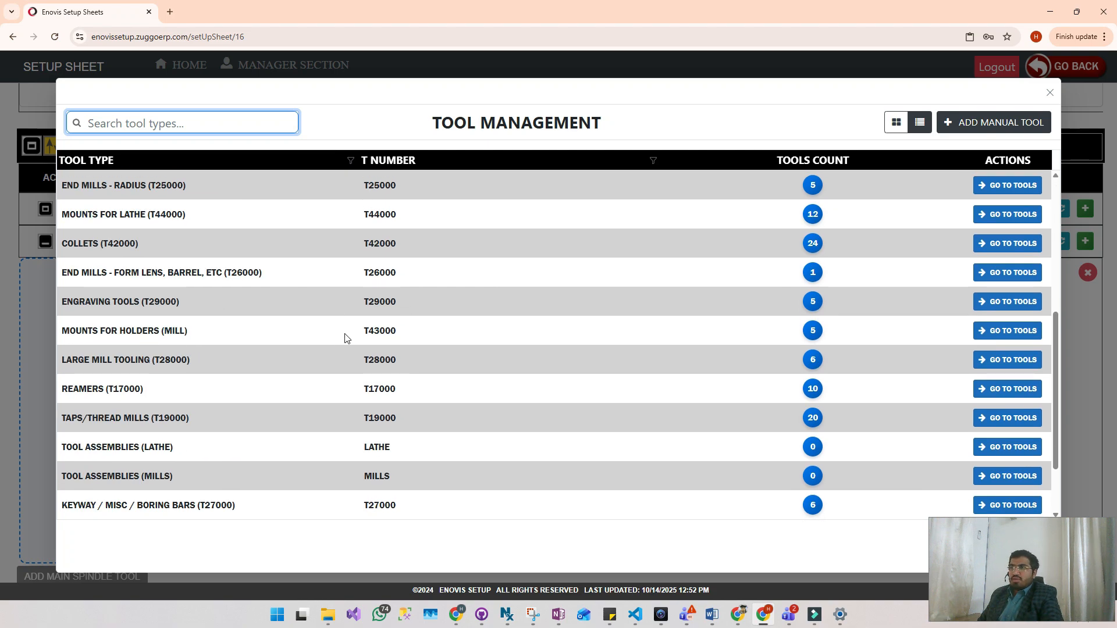
scroll(352, 352, "down", 2)
scroll(389, 385, "up", 7)
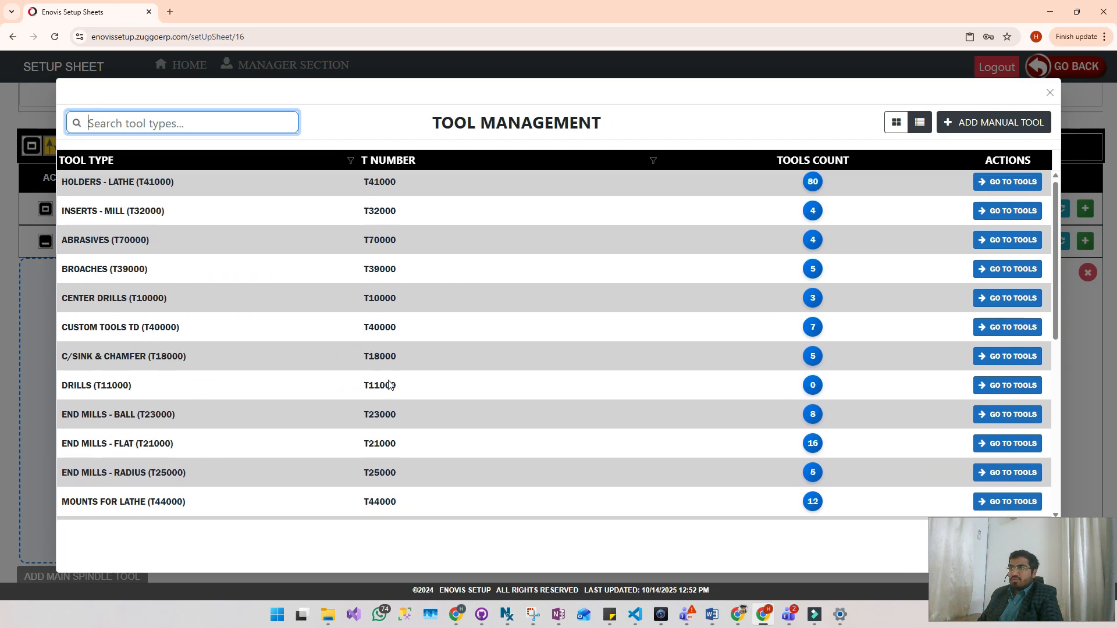
scroll(389, 384, "down", 2)
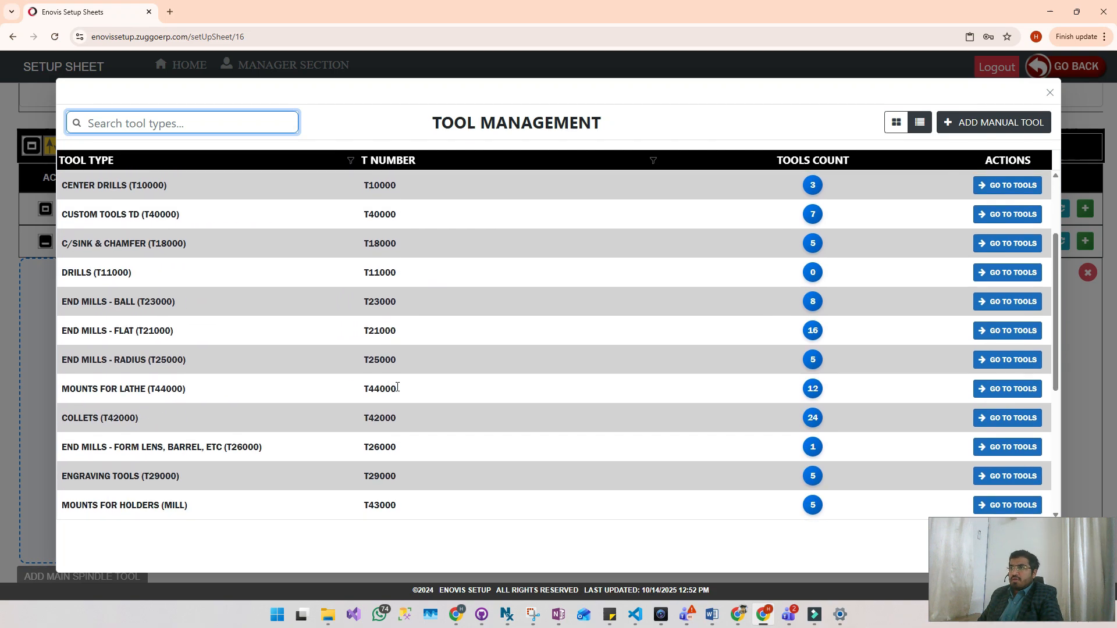
left_click(999, 388)
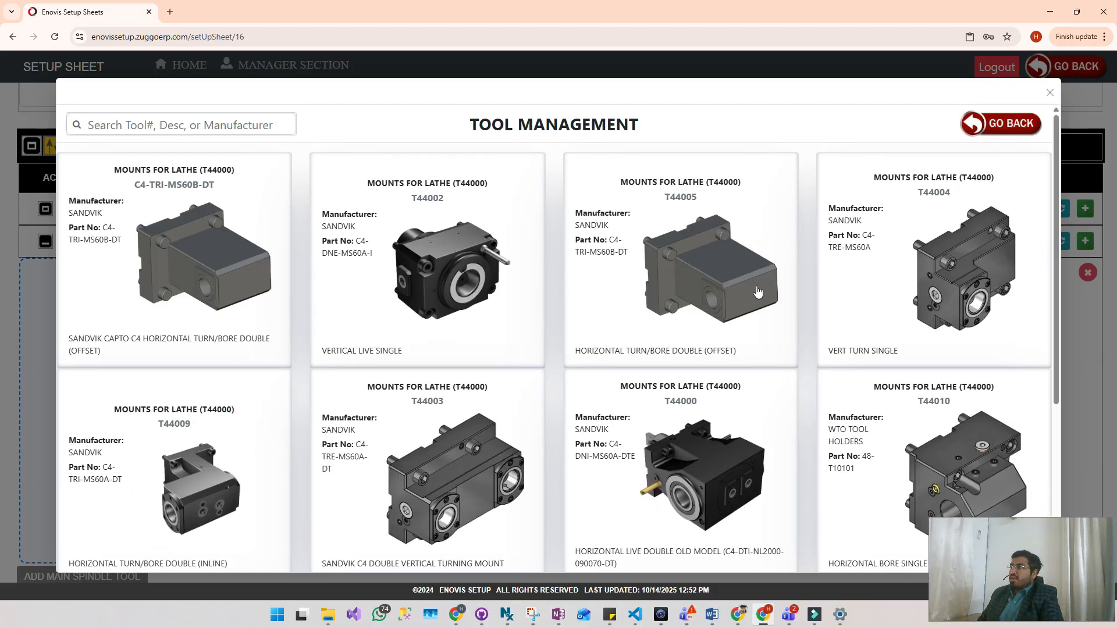
scroll(757, 291, "down", 4)
left_click(363, 218)
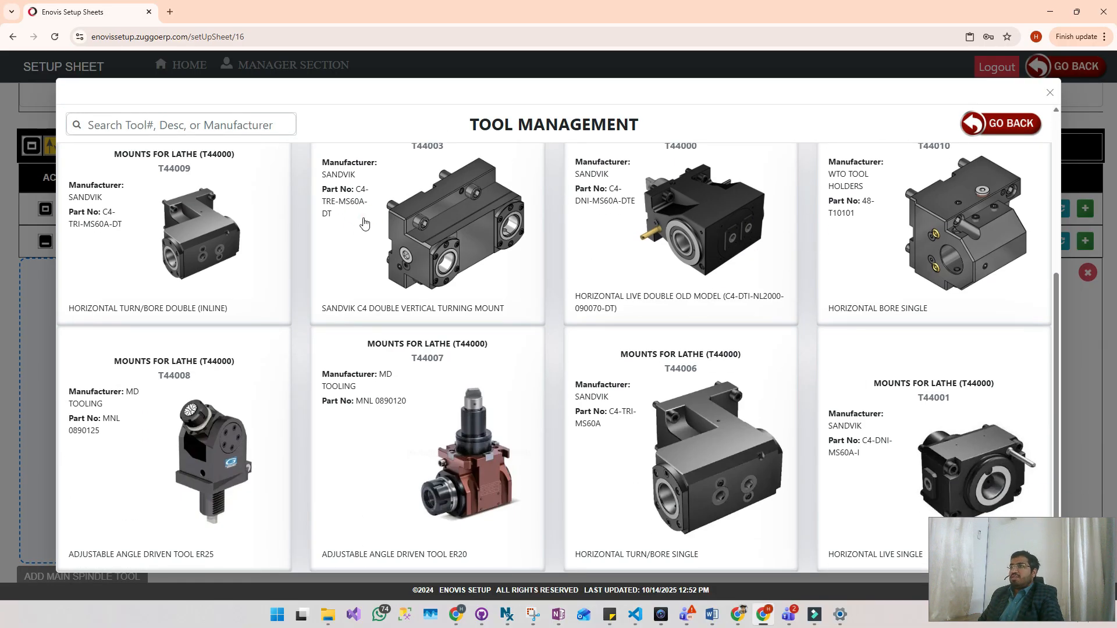
- Add and save the note "THIS IS TURNING MOUNT" for tool T44003
scroll(849, 355, "down", 2)
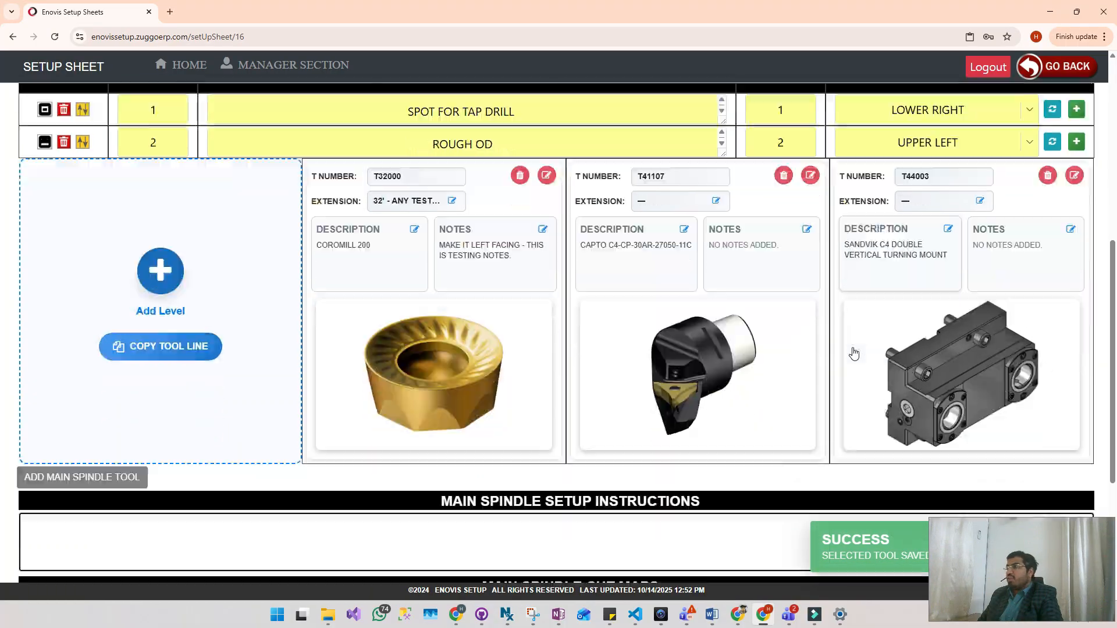
left_click(1070, 212)
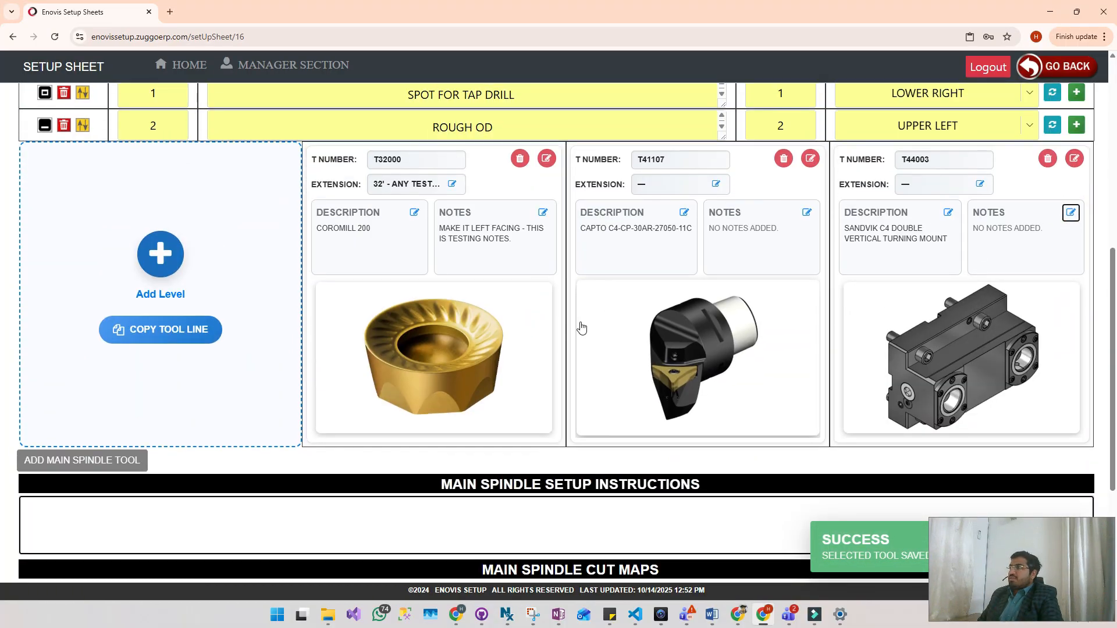
type("T")
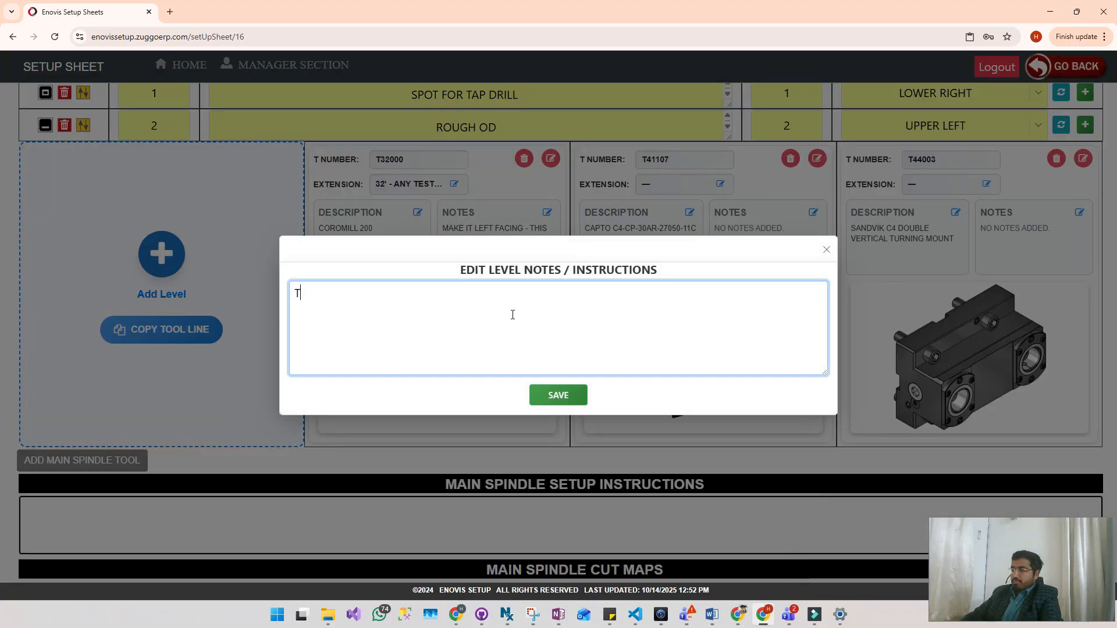
type("HIS IS TURIN")
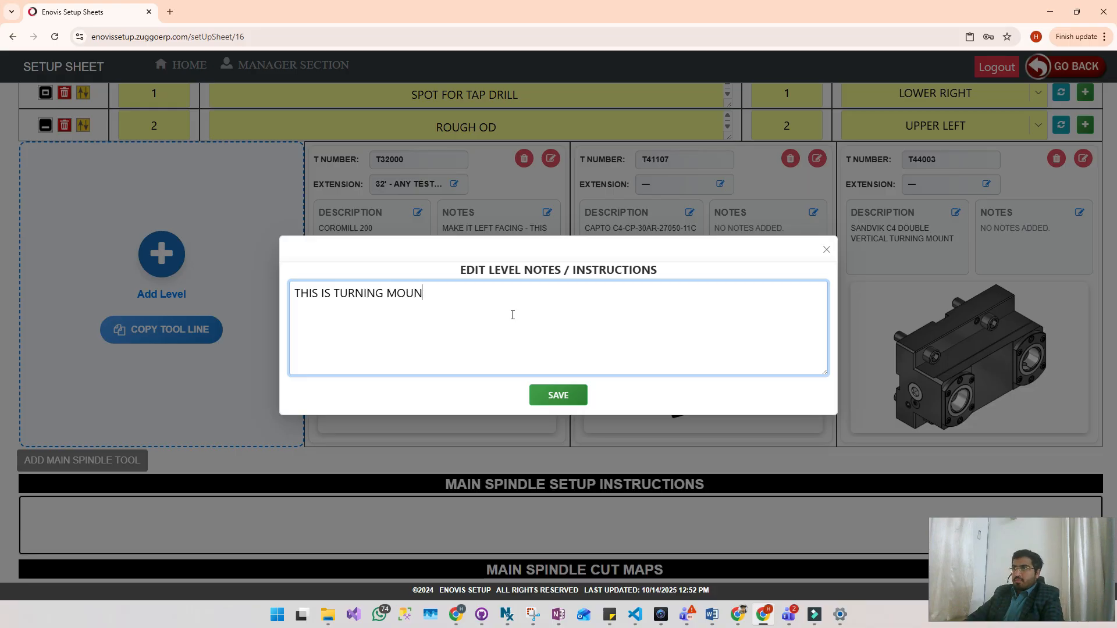
left_click(540, 398)
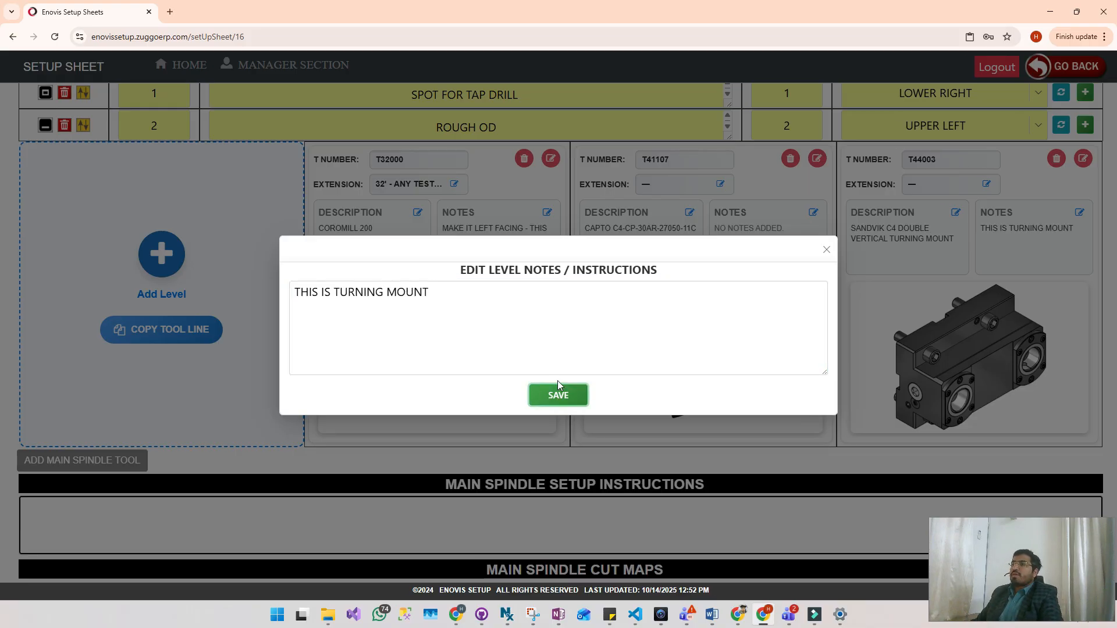
- Enlarge the main spindle setup instructions box and enter "This is main spindle setup instructions, this is testing."
scroll(843, 386, "down", 3)
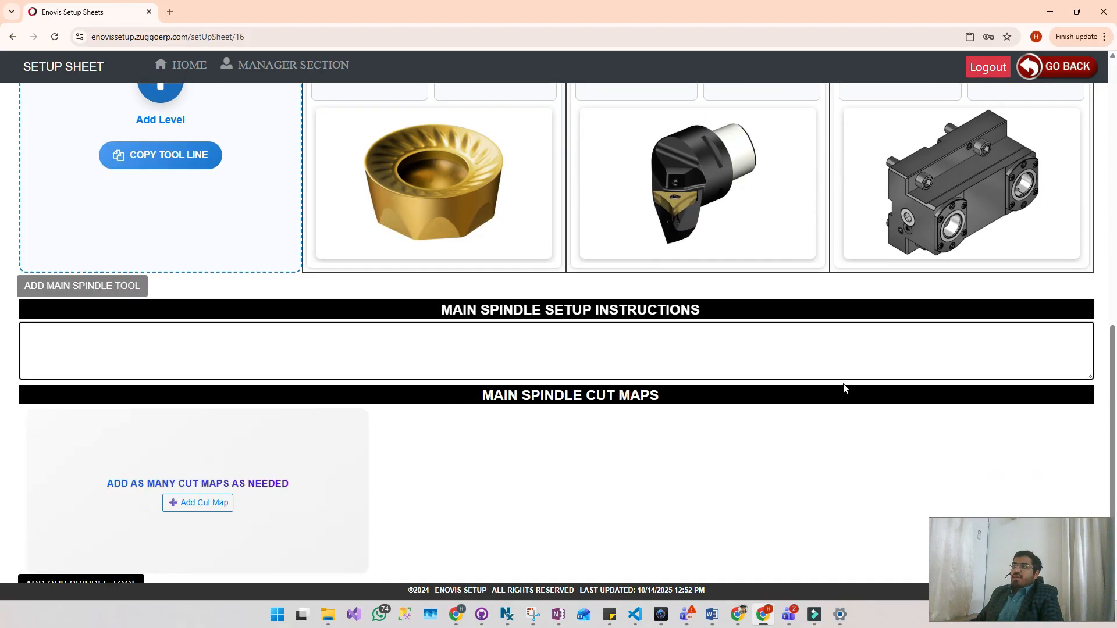
left_click_drag(1090, 378, 1090, 413)
left_click(376, 345)
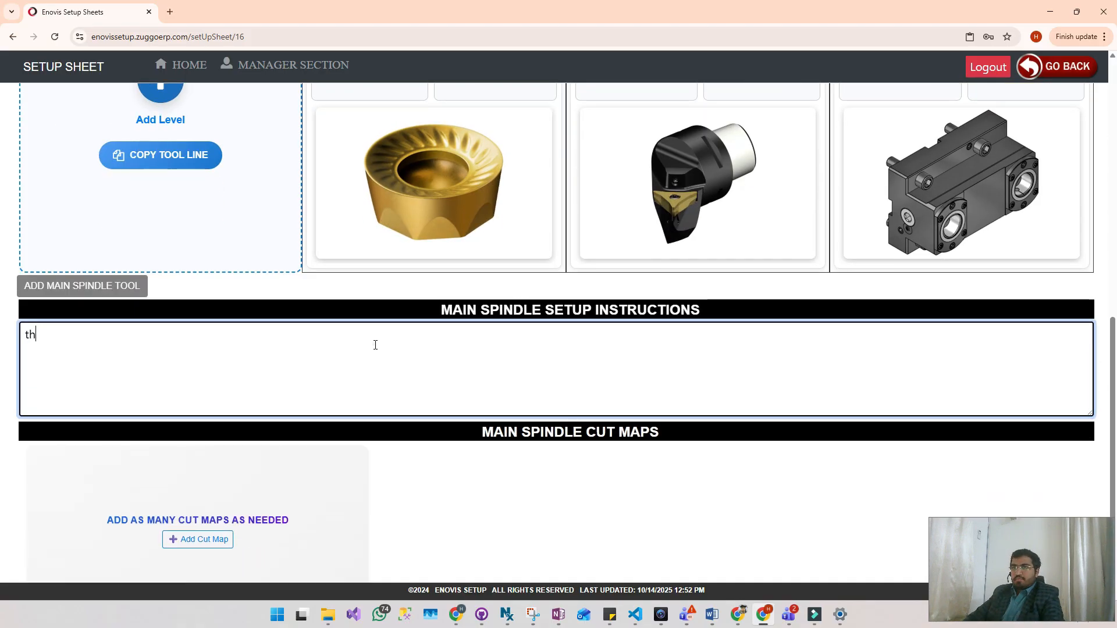
key("BackSpace")
key("BackSpace")
key("BackSpace")
key("BackSpace")
type("his is main sp")
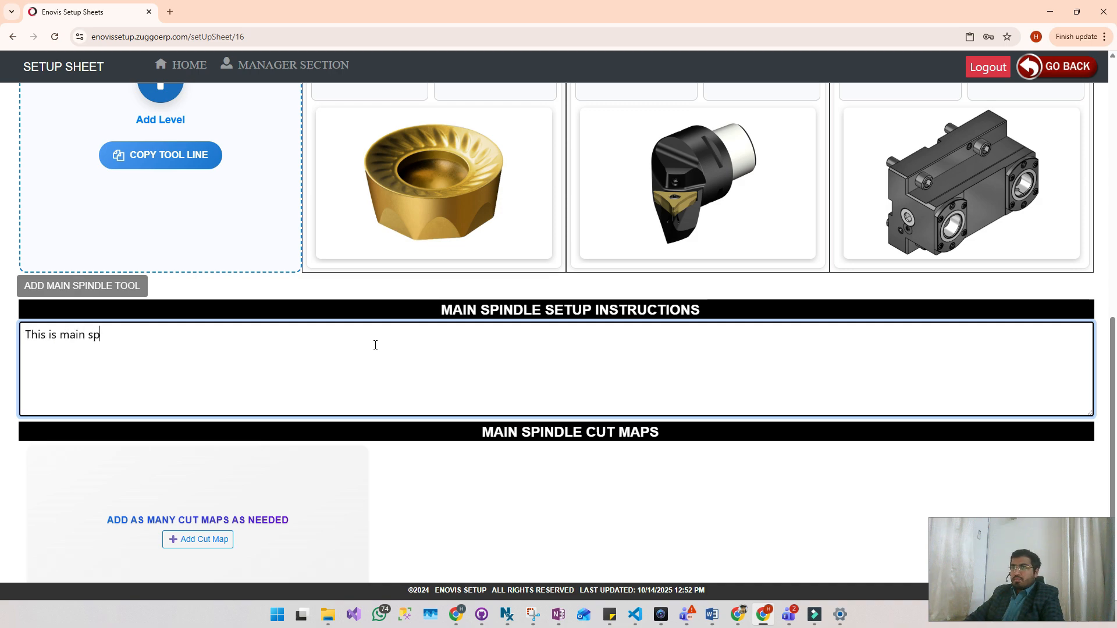
type("indle setup instructions, this")
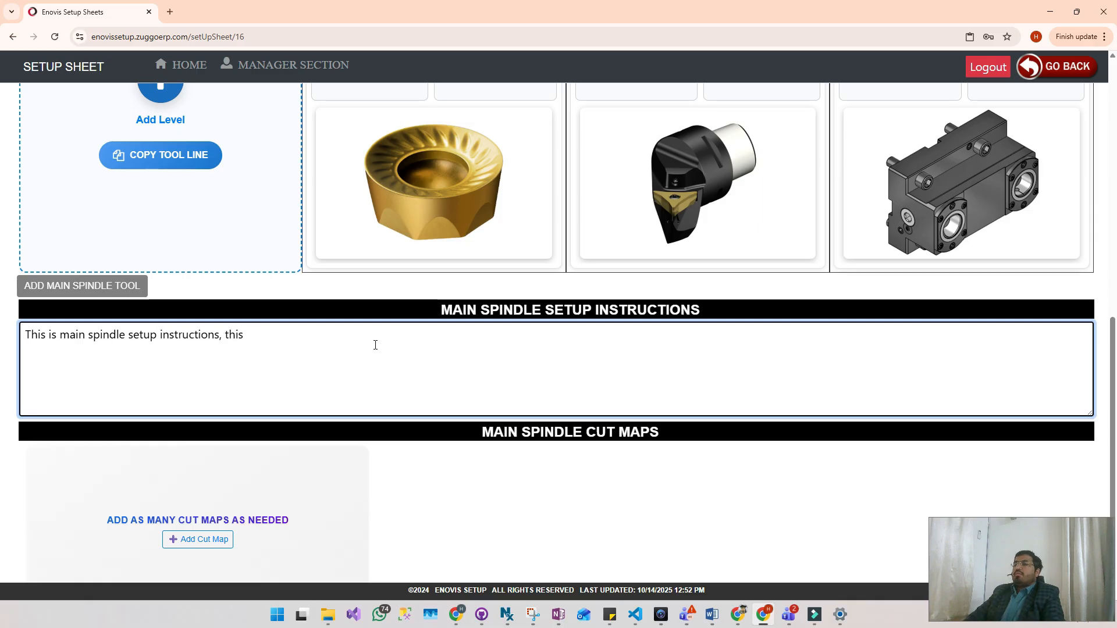
type("te")
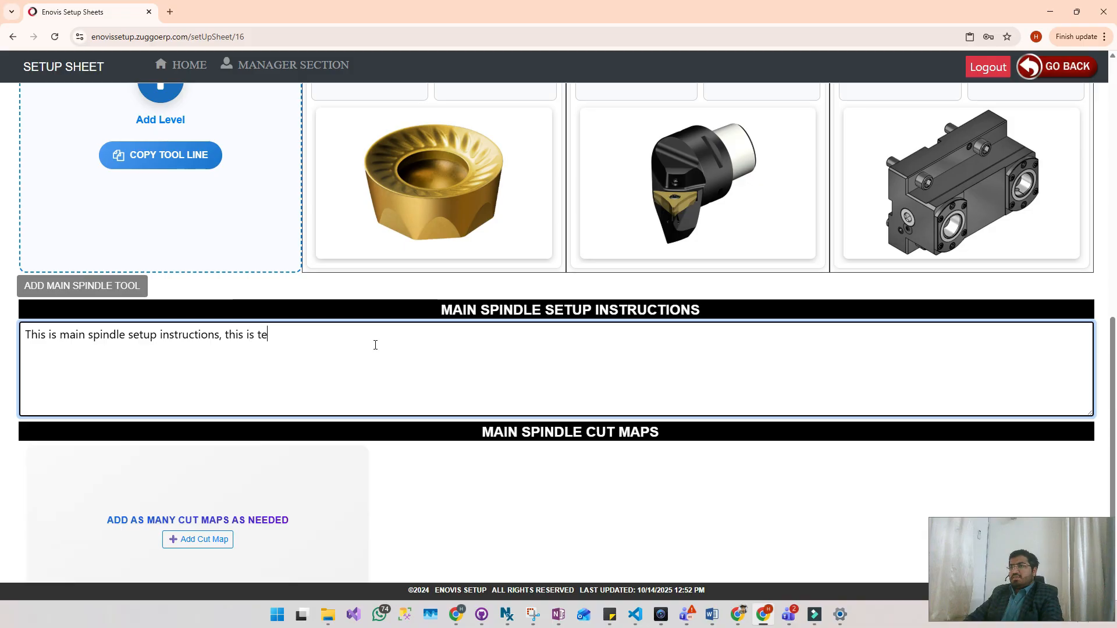
type("sting.")
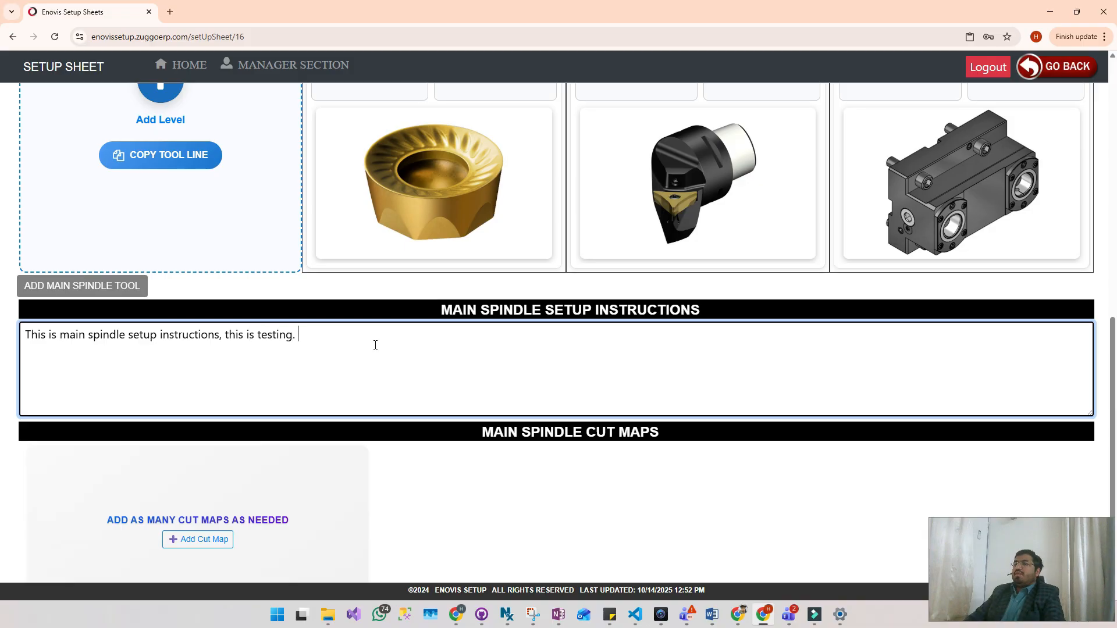
- Add a main spindle cut map with the description PILOT FOR TAPER, number 1 and the copied picture
scroll(384, 349, "down", 2)
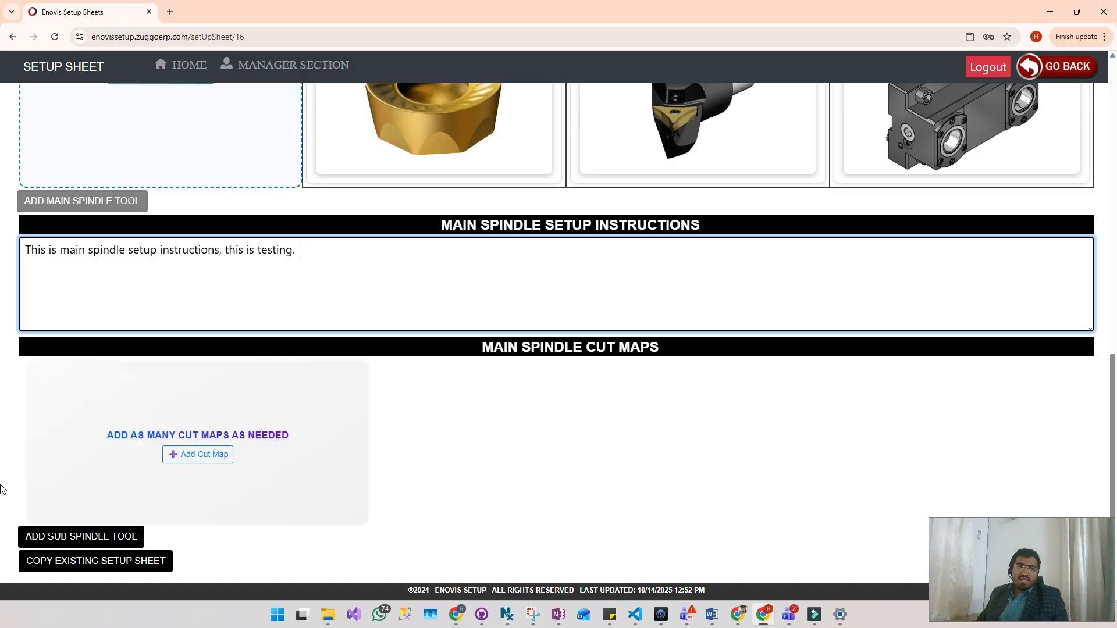
left_click(222, 459)
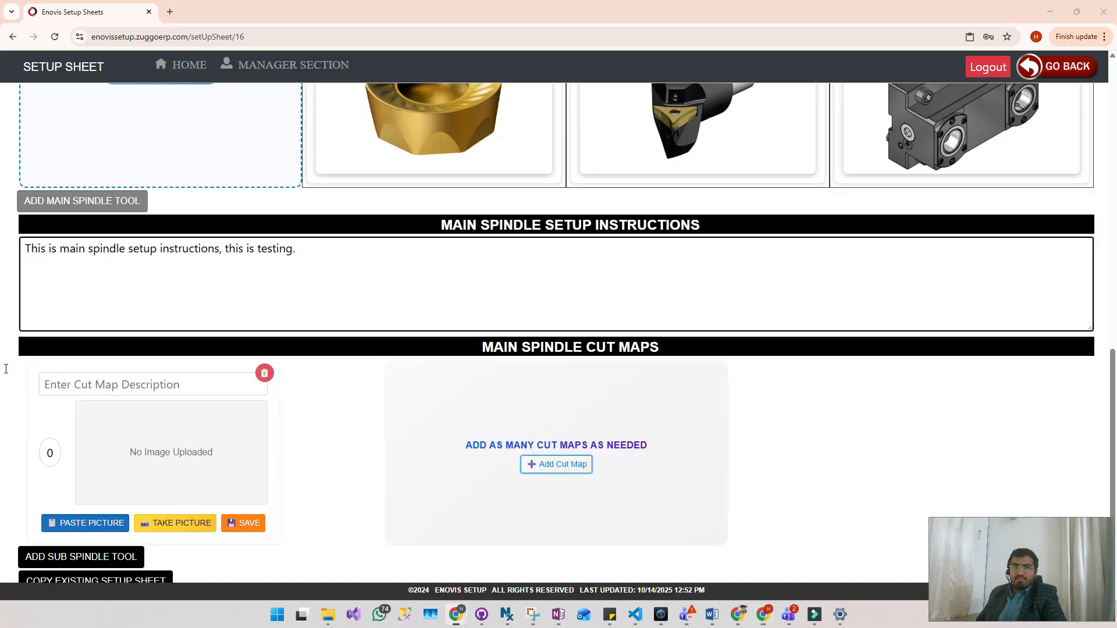
left_click(161, 386)
type("PILOT FOR TAPER")
left_click(49, 452)
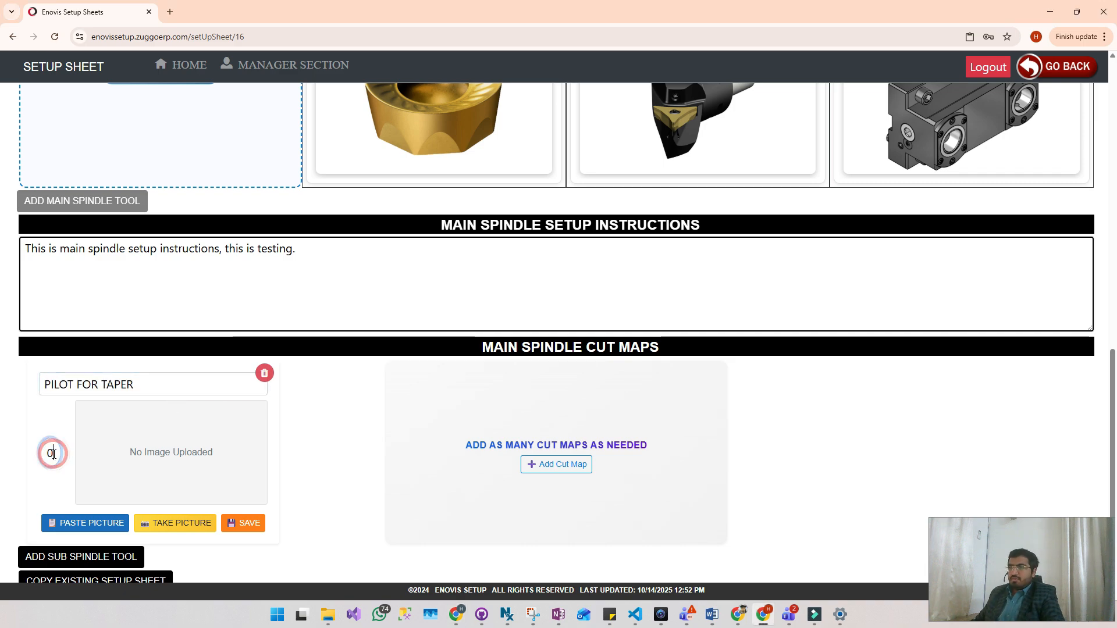
type("1")
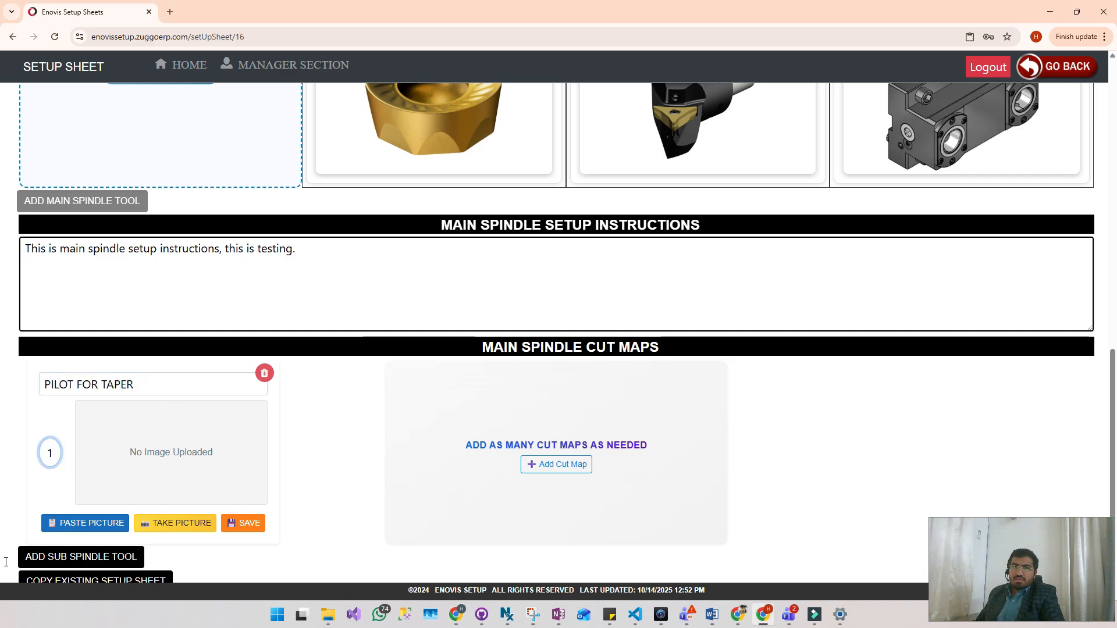
left_click(1, 378)
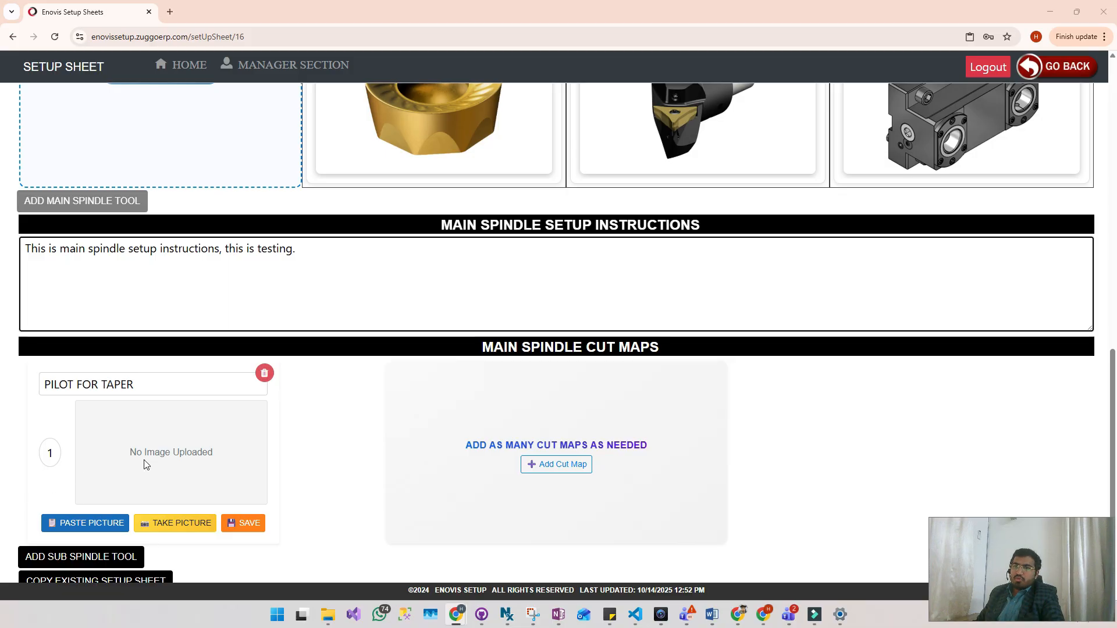
left_click(111, 526)
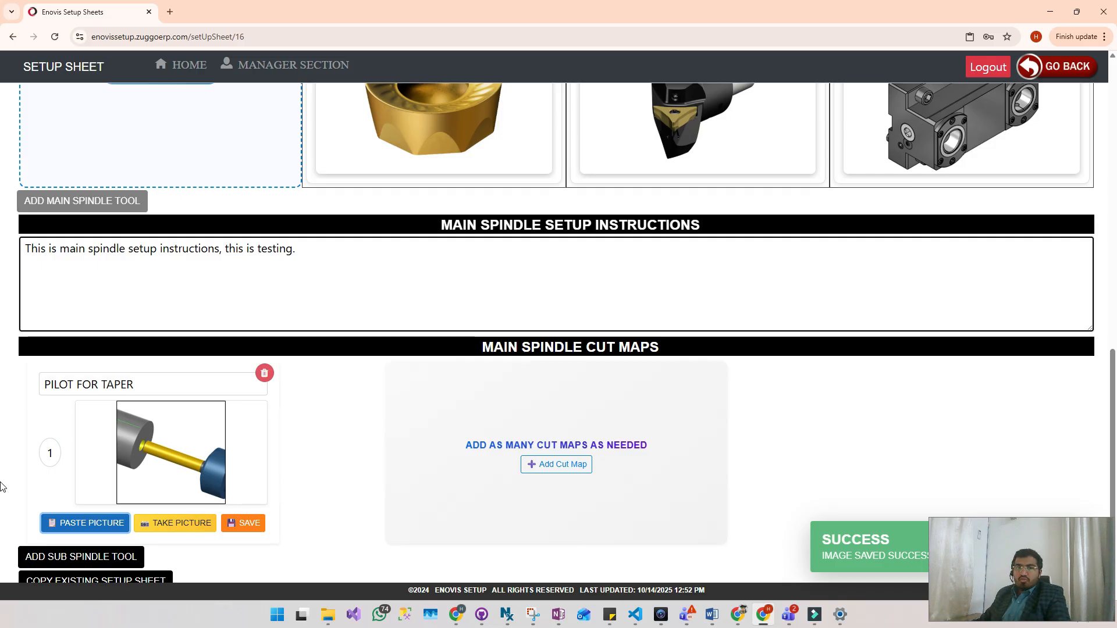
- Add a second main spindle cut map with the description ROUGH OD RADIUS, number 2 and its copied picture
left_click(6, 366)
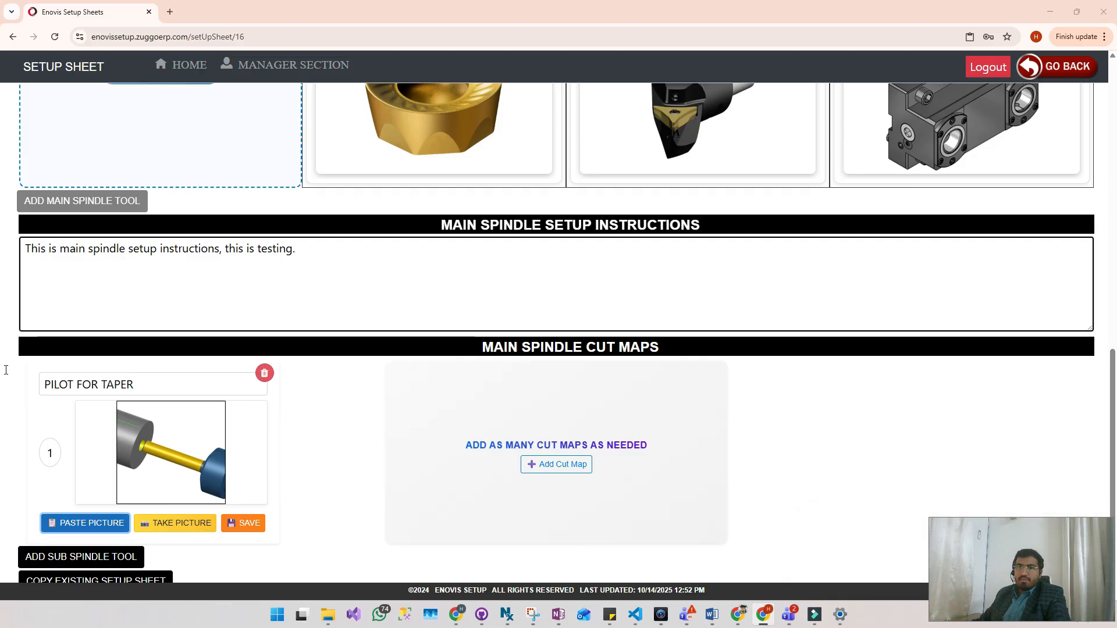
left_click(568, 464)
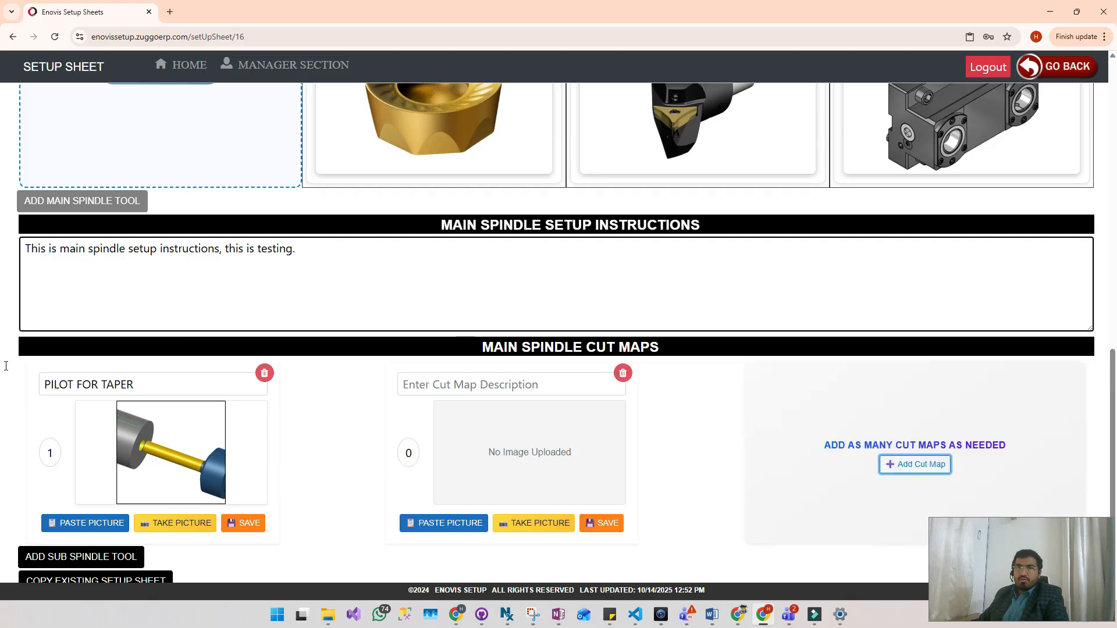
left_click(501, 381)
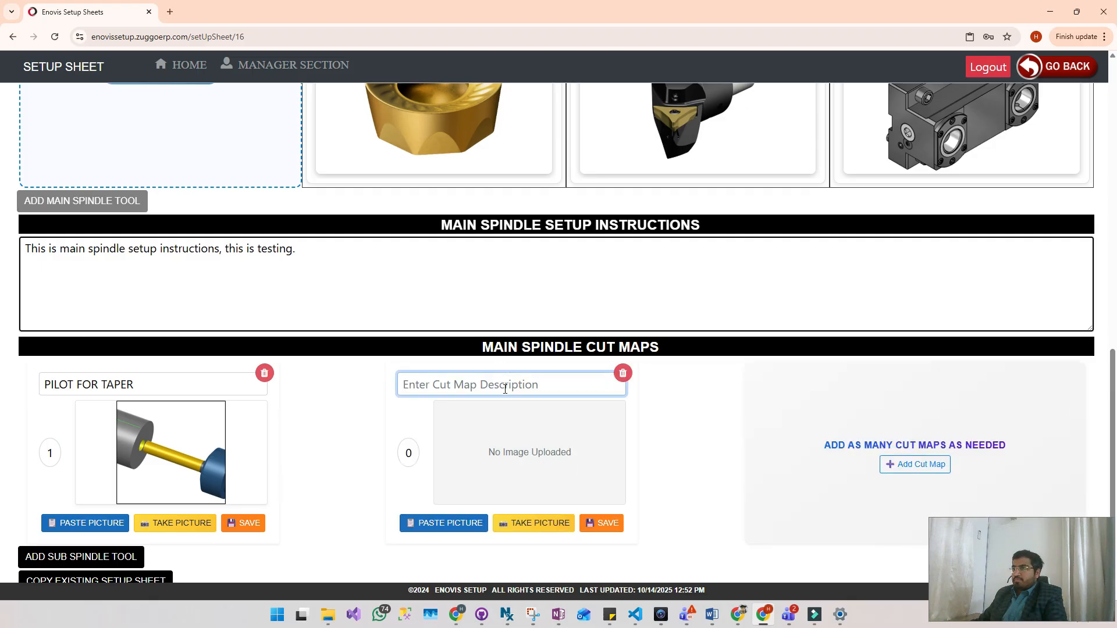
left_click(6, 376)
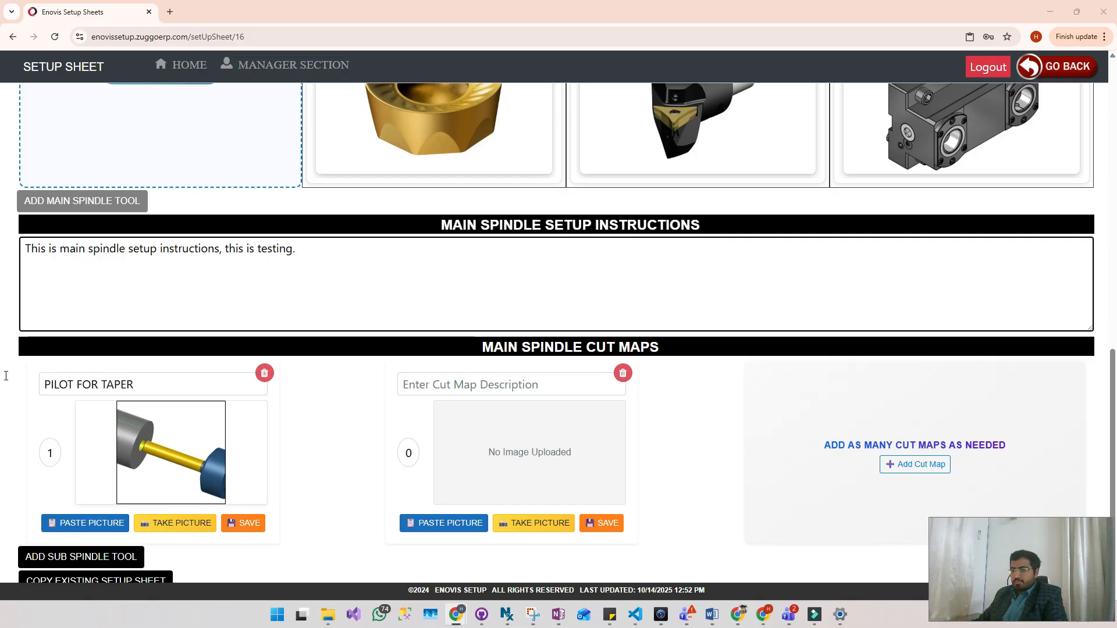
left_click(448, 376)
type("ROUGH OD RADIUS")
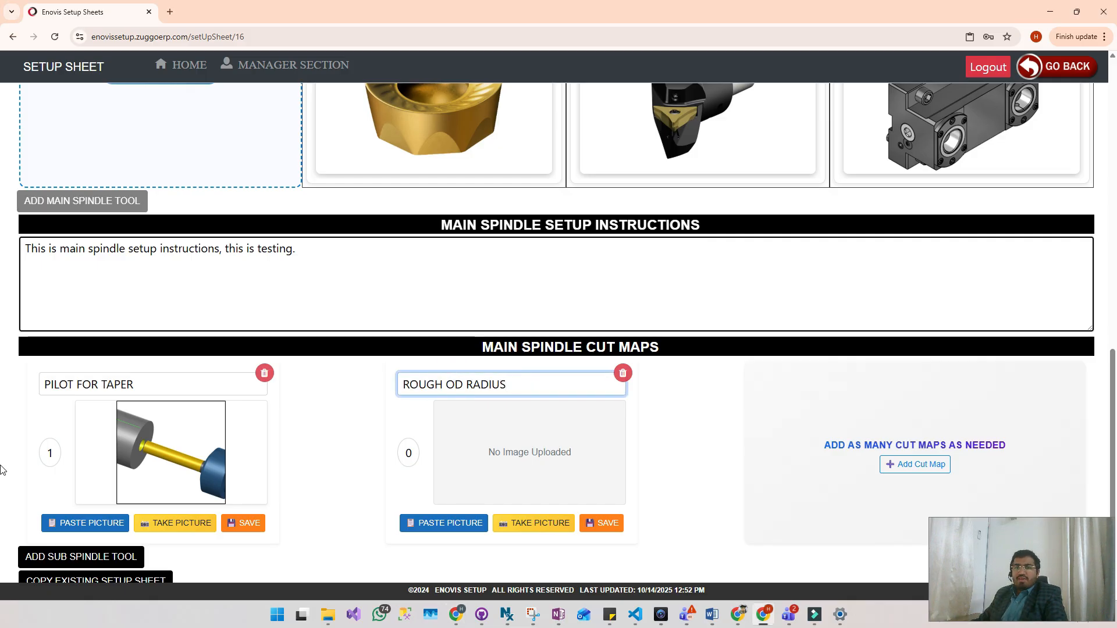
left_click(1, 445)
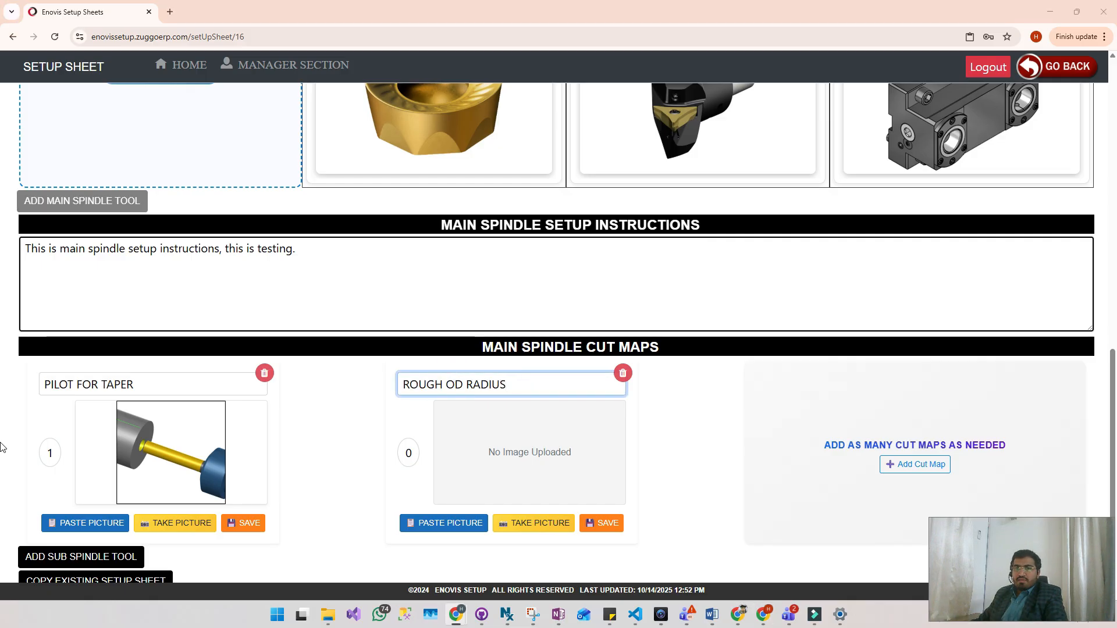
left_click(456, 524)
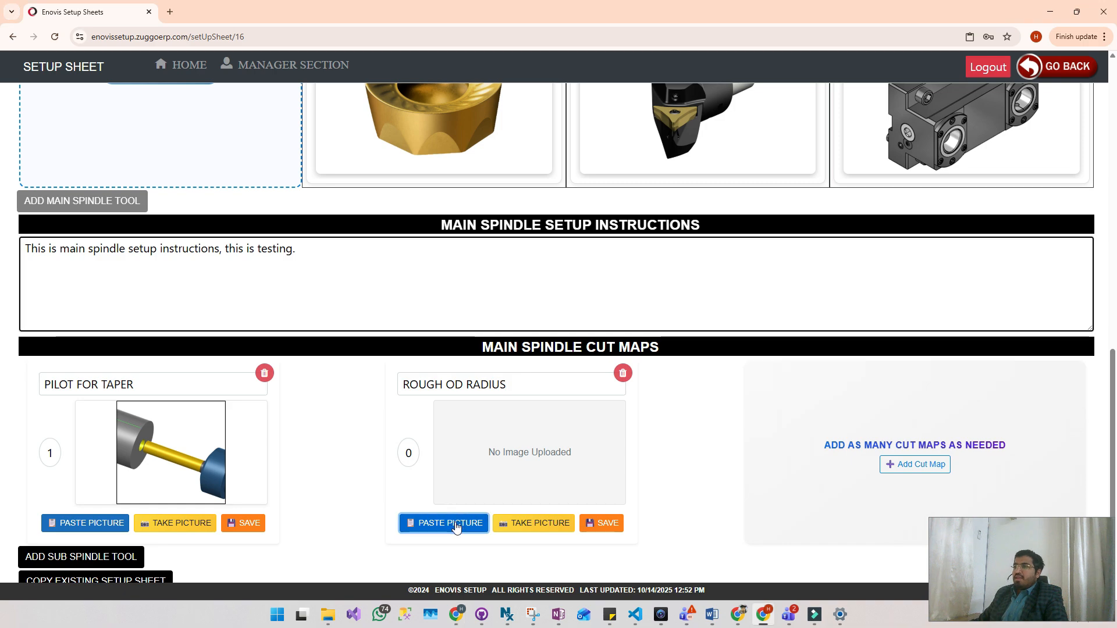
left_click(397, 454)
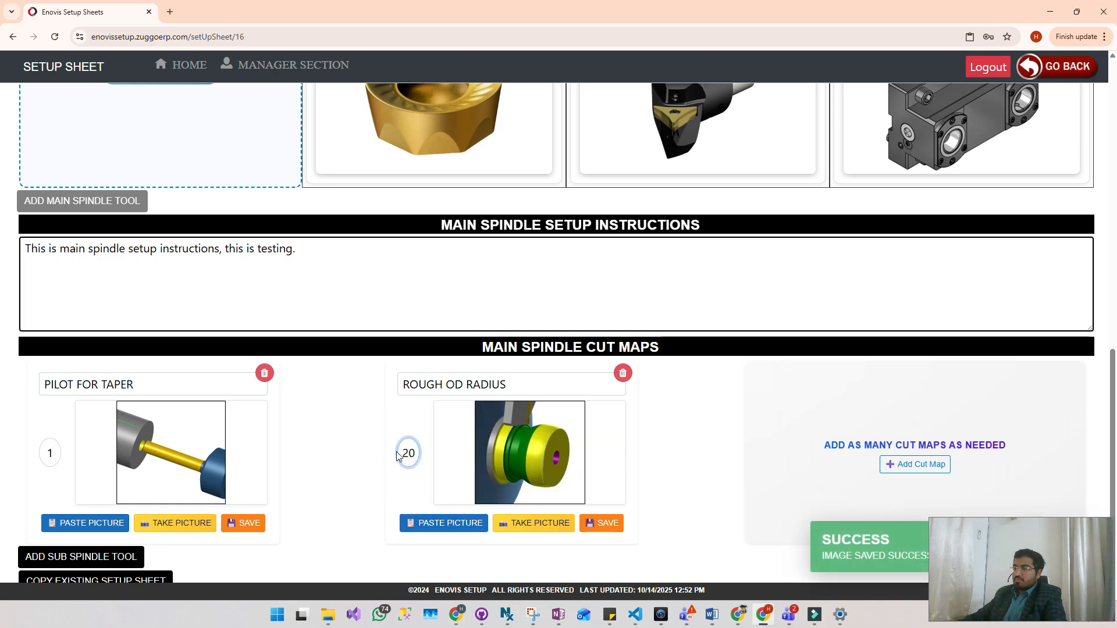
- Save both the PILOT FOR TAPER and the ROUGH OD RADIUS cut maps
left_click(244, 523)
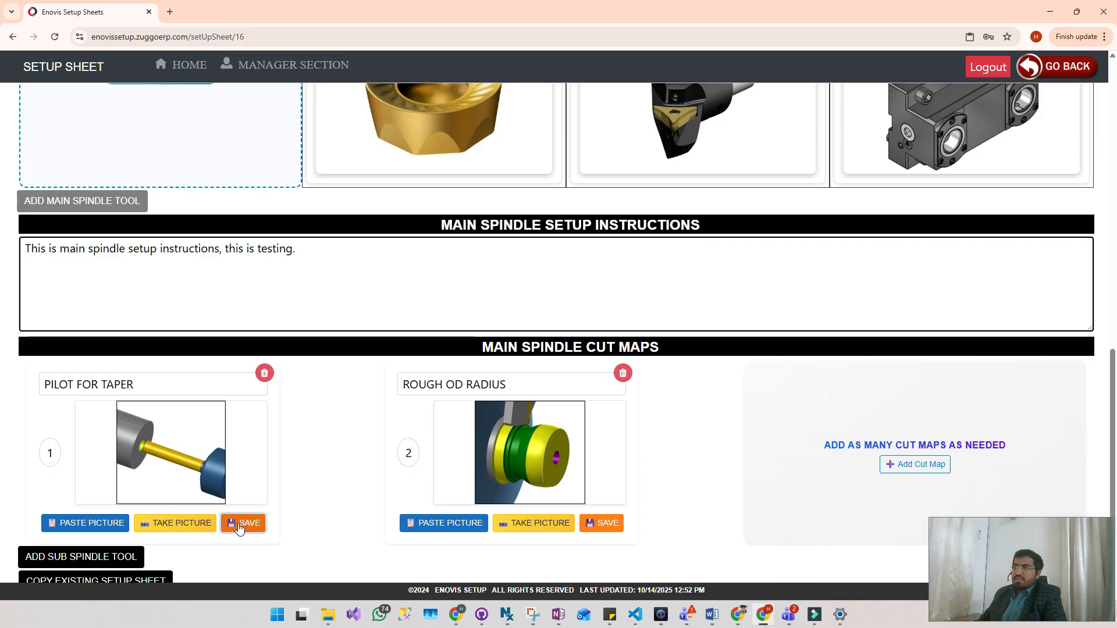
left_click(605, 523)
scroll(678, 402, "down", 1)
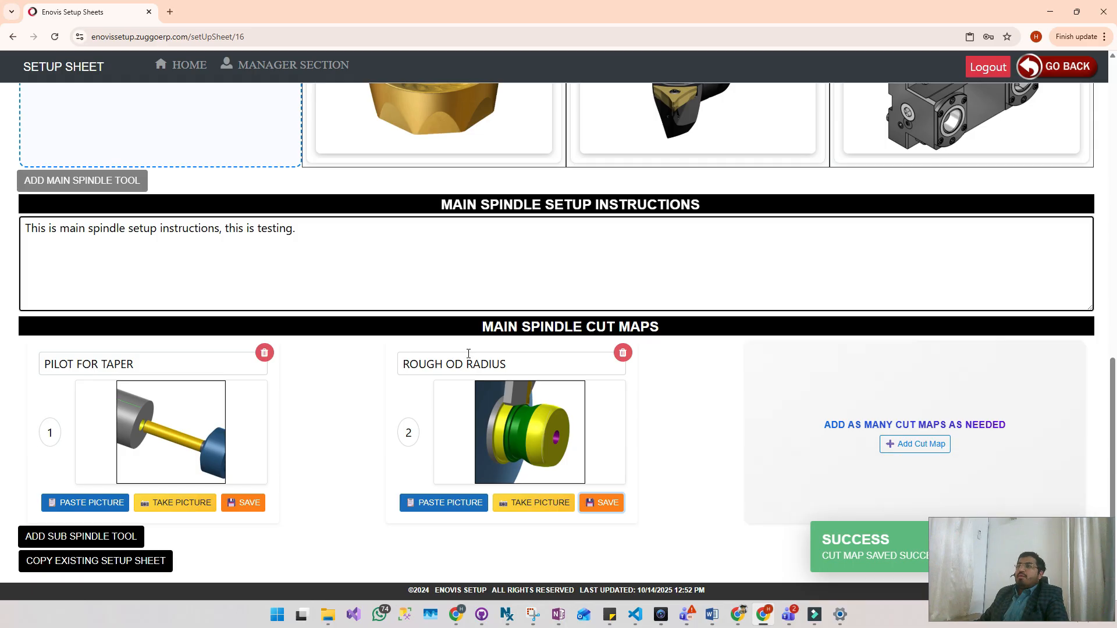
- Collapse all main spindle tool lines and shorten the main spindle setup instructions box to fit its text
scroll(485, 345, "up", 8)
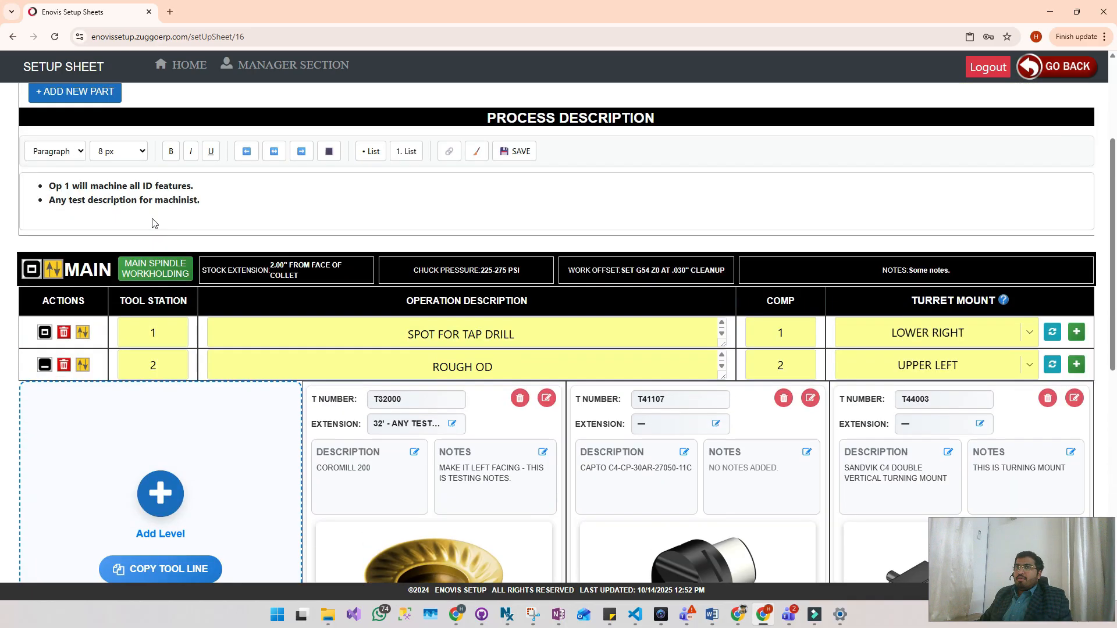
left_click(32, 278)
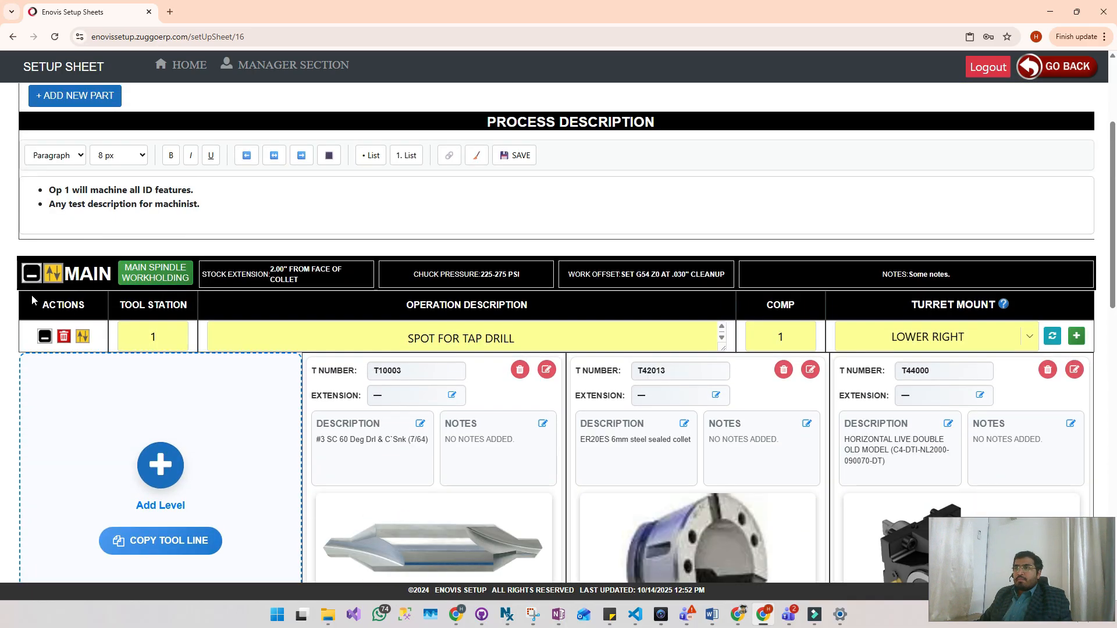
left_click(31, 278)
scroll(52, 251, "down", 3)
scroll(52, 250, "up", 3)
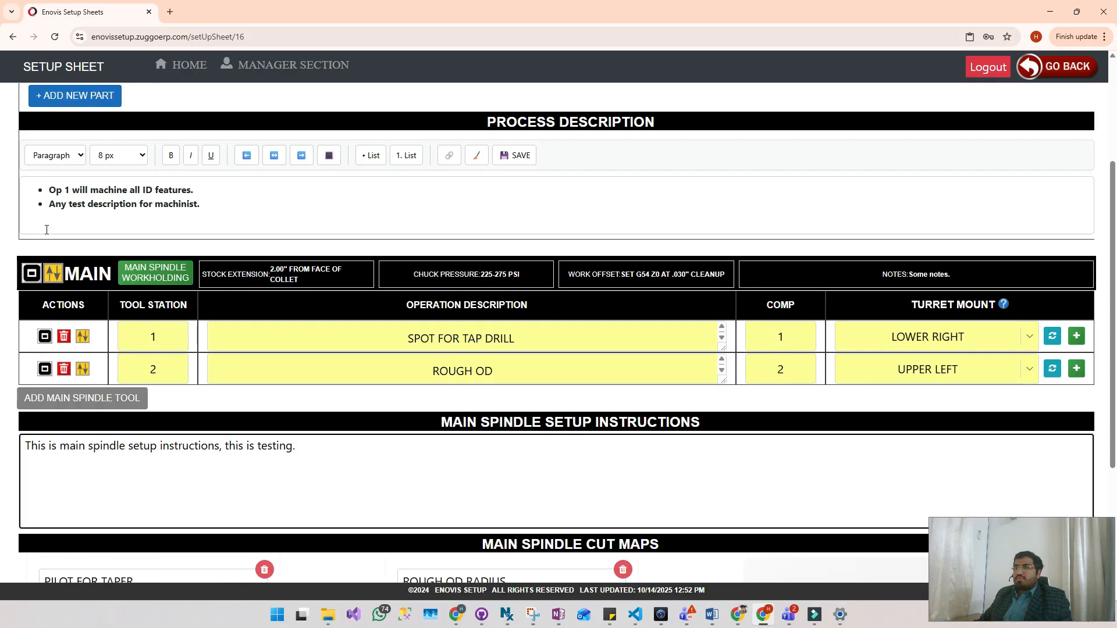
scroll(60, 238, "down", 2)
scroll(866, 441, "down", 1)
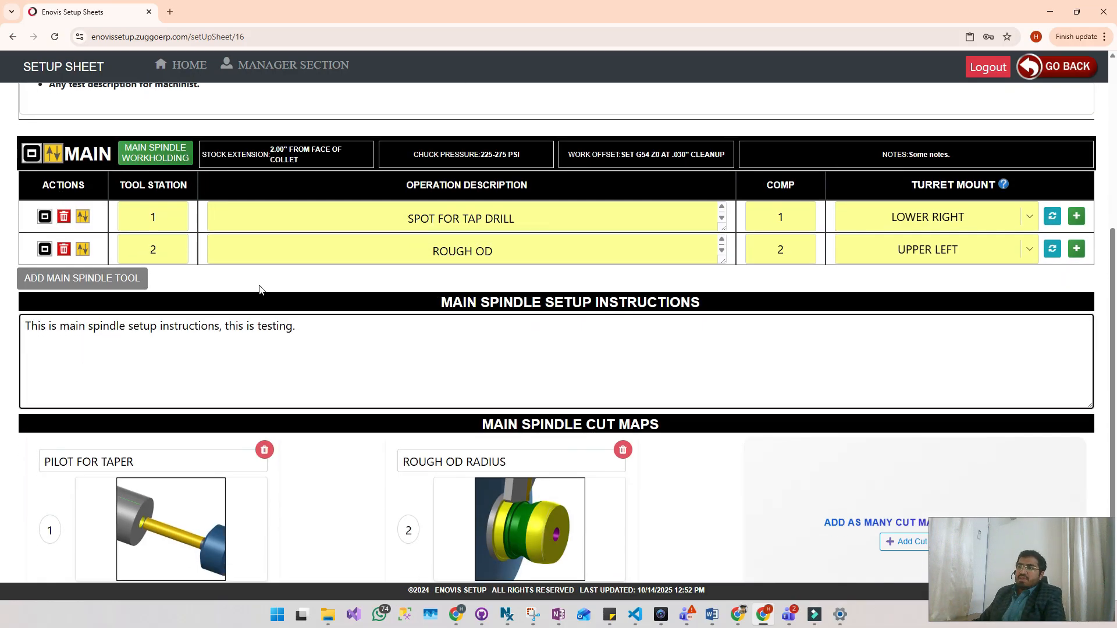
left_click_drag(1092, 351, 1087, 291)
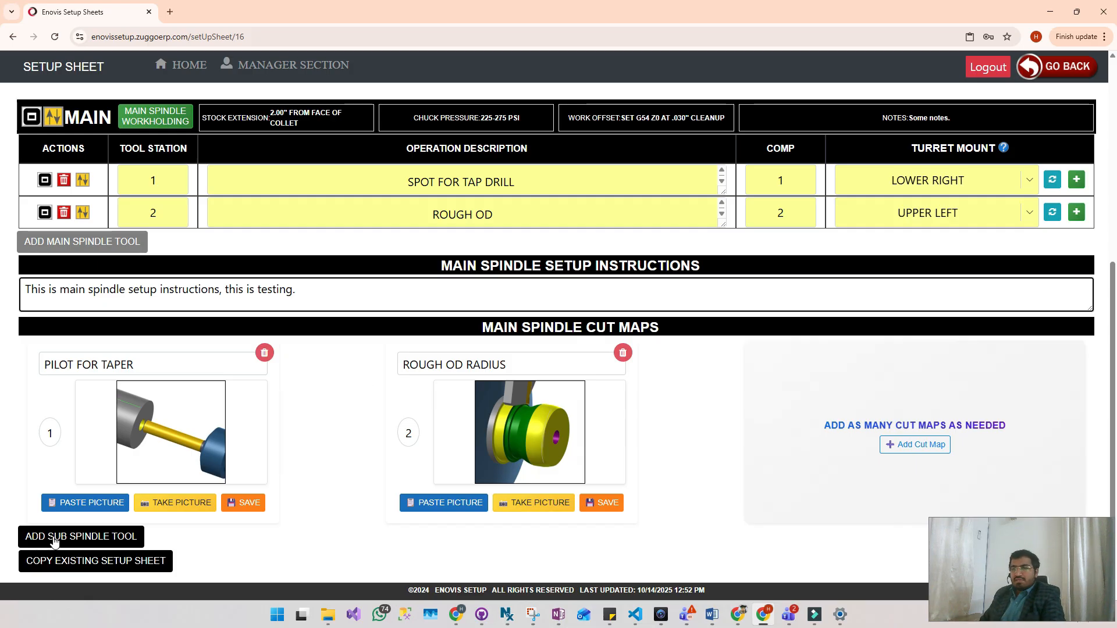
- Add a sub spindle tool line, then view the sub spindle workholding form and close it without entering anything
left_click(91, 537)
scroll(391, 364, "down", 5)
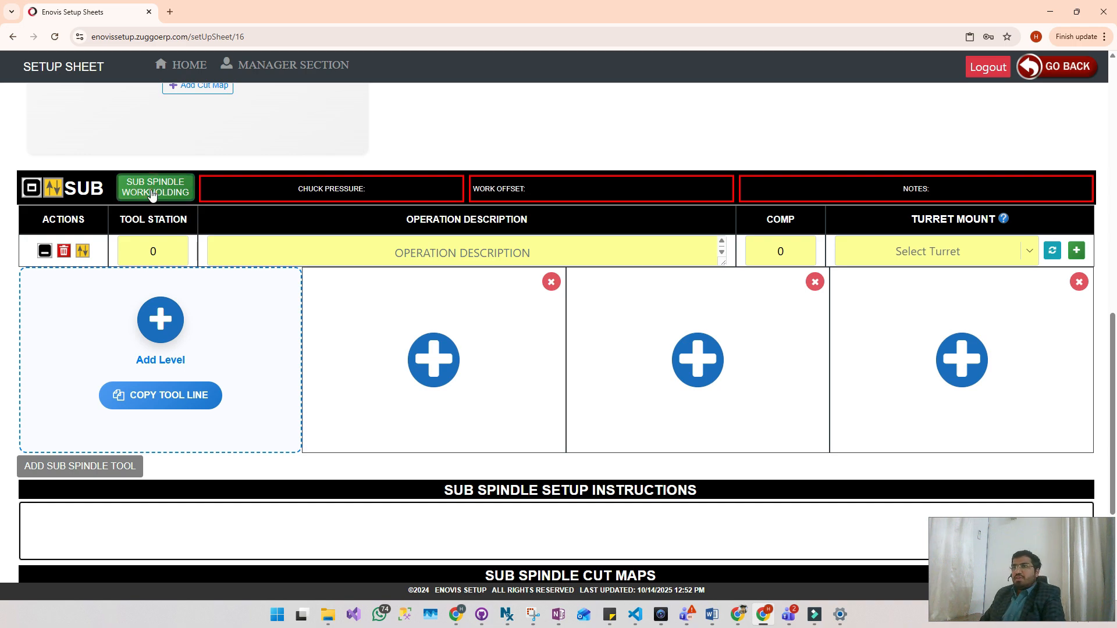
left_click(782, 197)
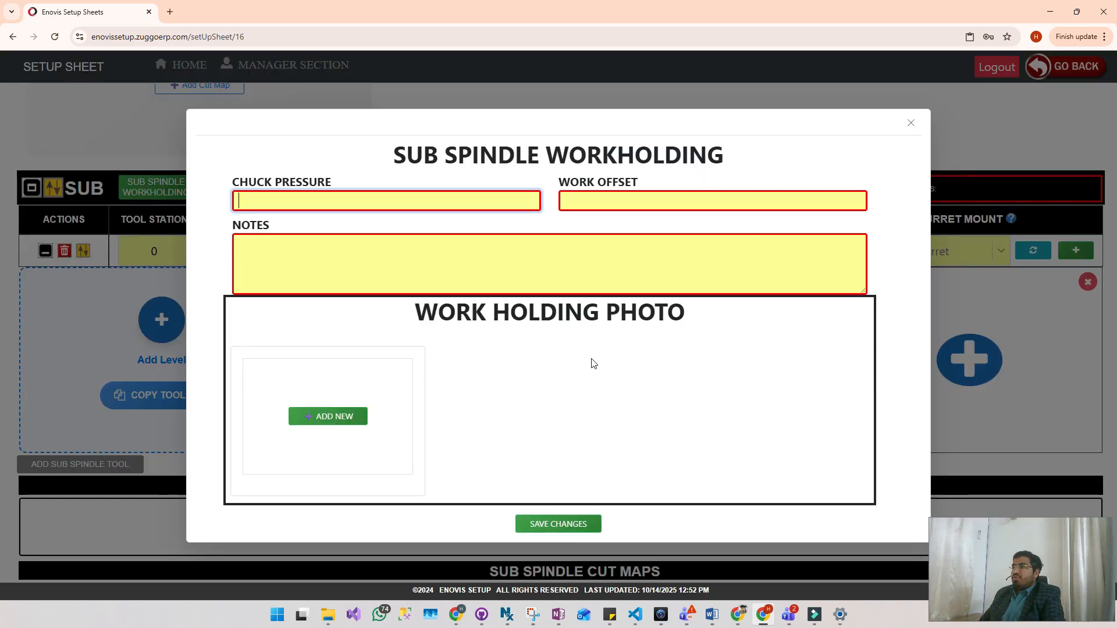
left_click(911, 123)
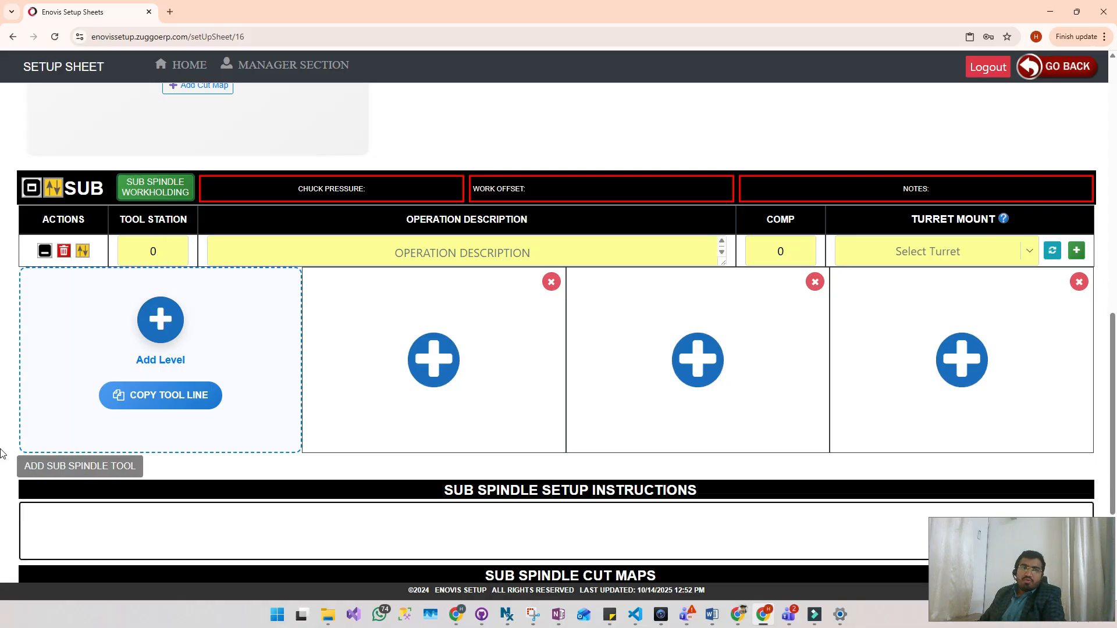
left_click(6, 400)
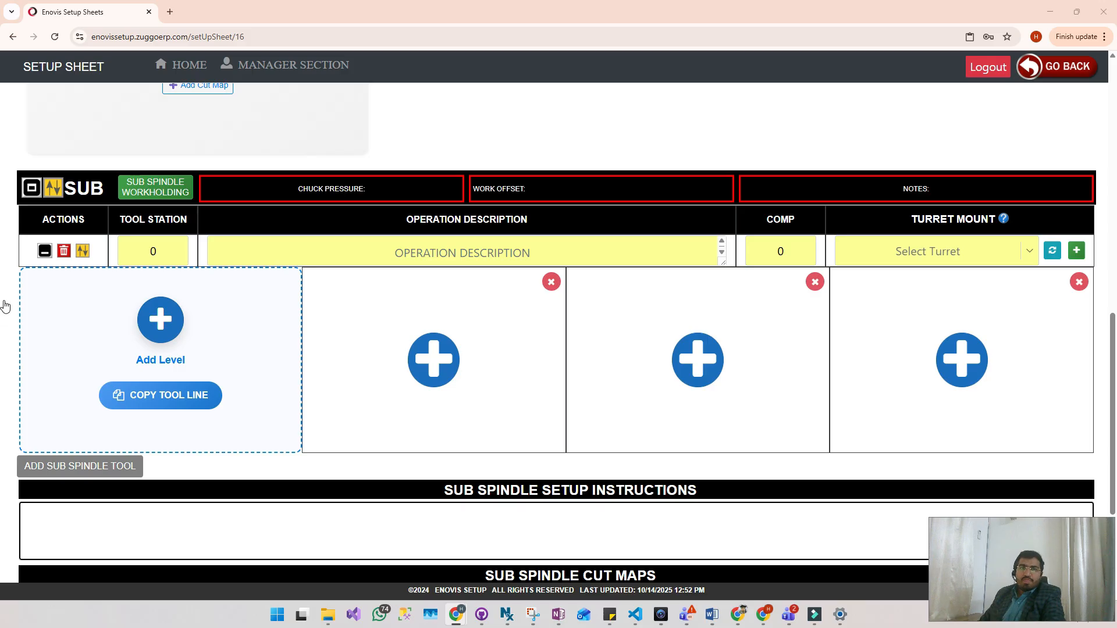
- Fill in the sub spindle tool line with tool station 1, operation description ROUGH TURN and comp 1
left_click(163, 251)
key("BackSpace")
type("1")
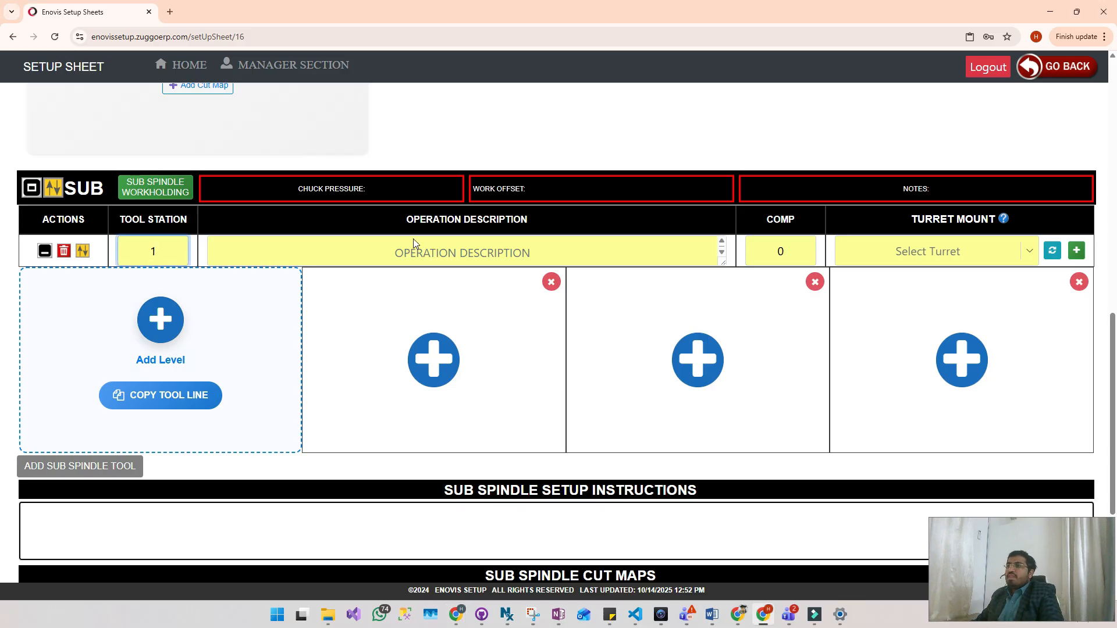
left_click(442, 252)
type("ROUGH")
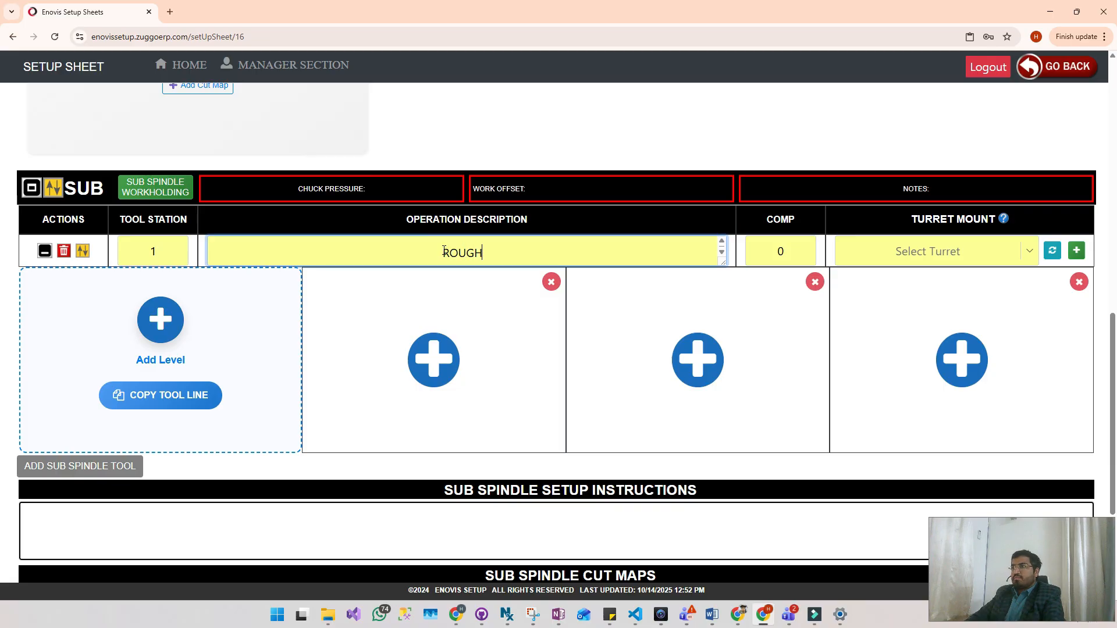
type(" TURN")
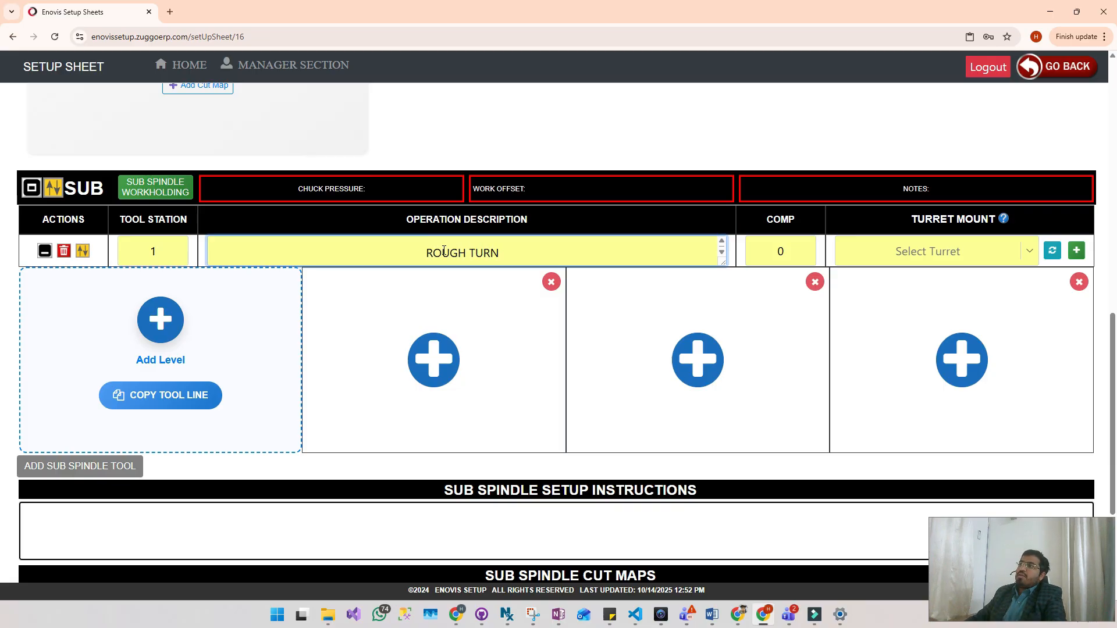
left_click(782, 250)
key("BackSpace")
type("1")
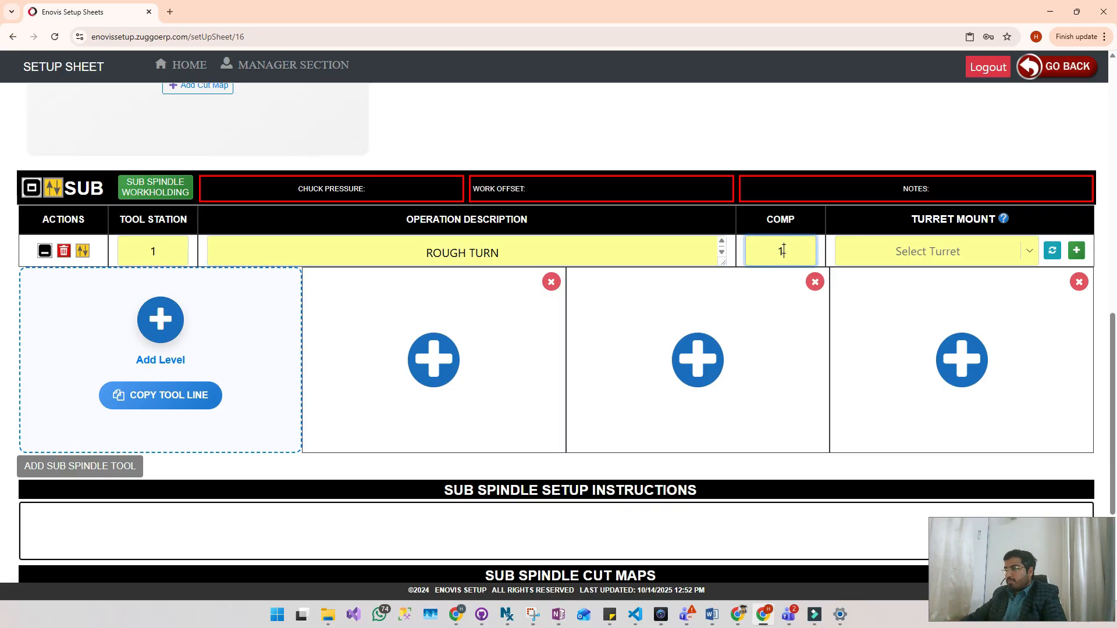
- Set the sub spindle tool line's turret mount to UPPER RIGHT and add lathe insert T31069 to its first empty tool slot
left_click(1027, 251)
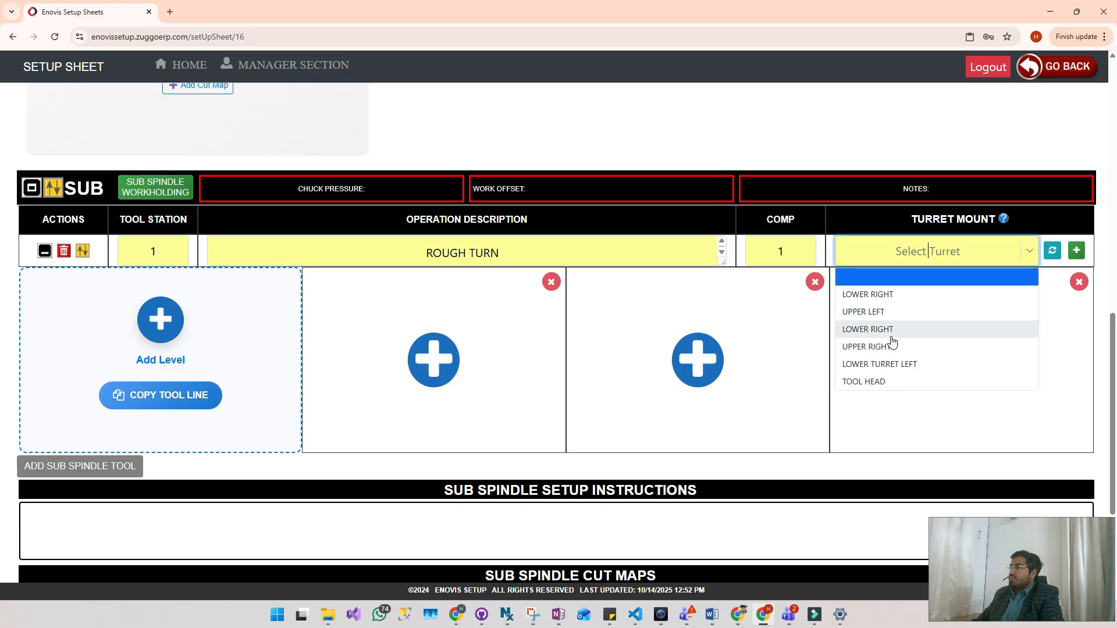
left_click(883, 347)
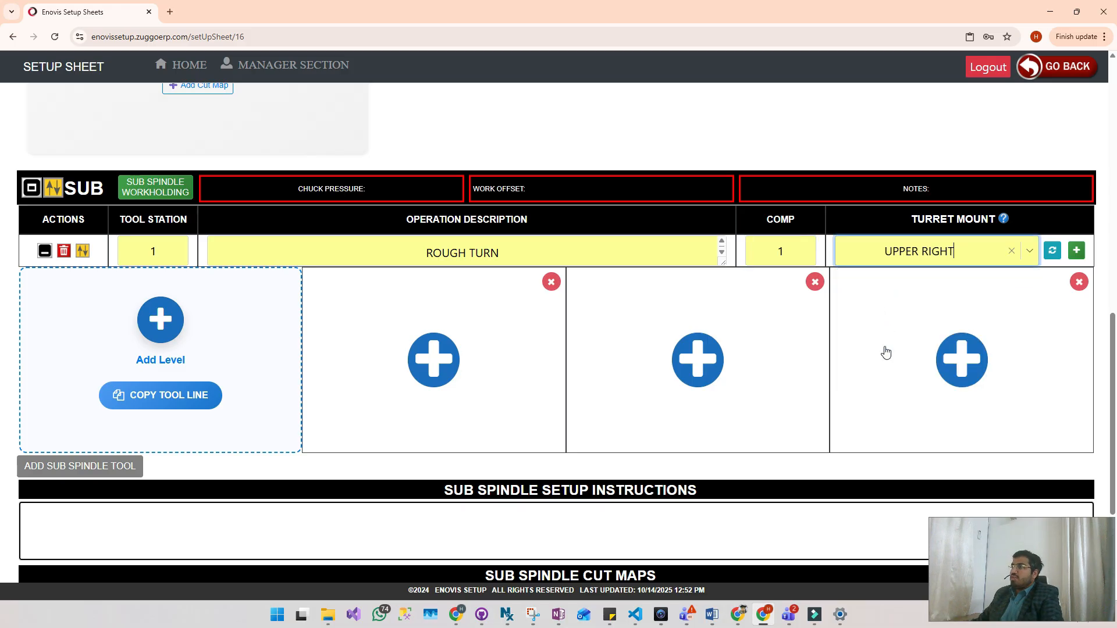
left_click(434, 360)
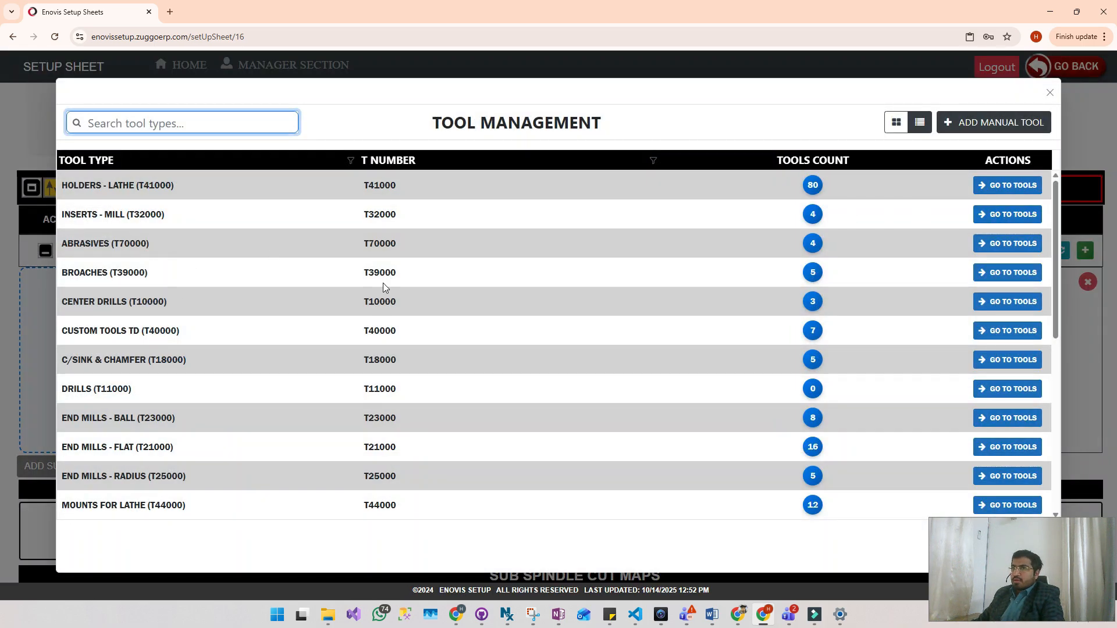
scroll(305, 338, "down", 6)
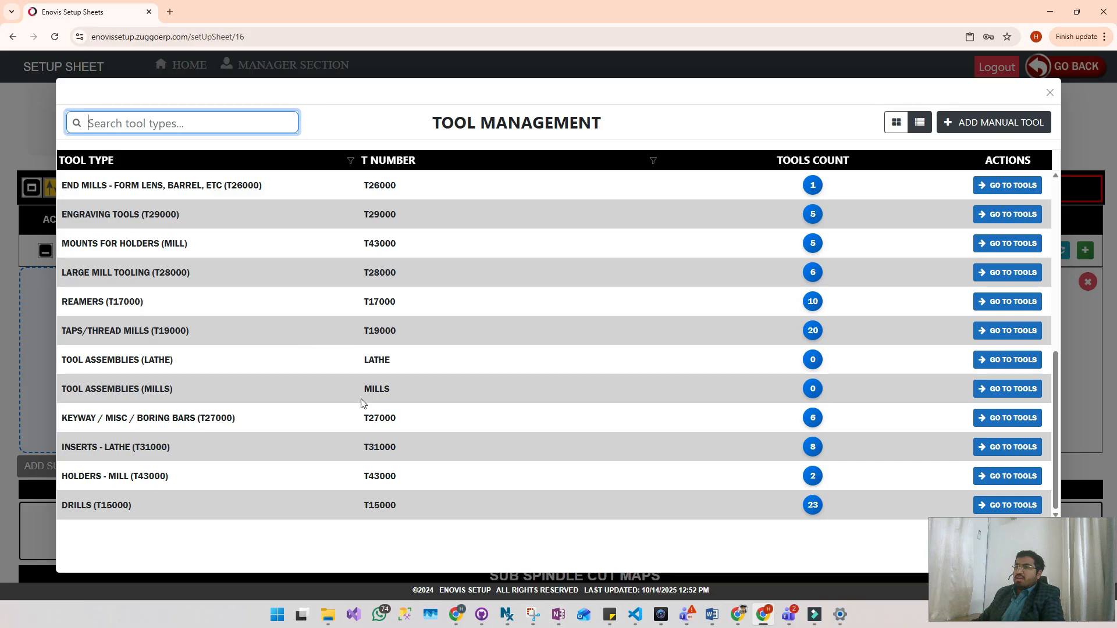
left_click(1000, 447)
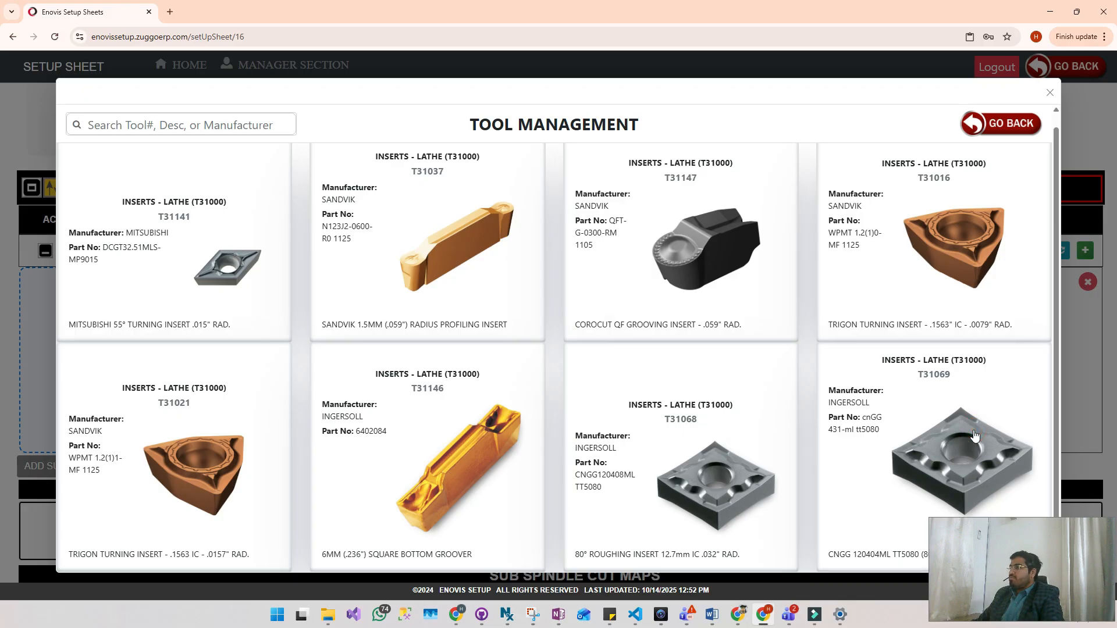
left_click(975, 436)
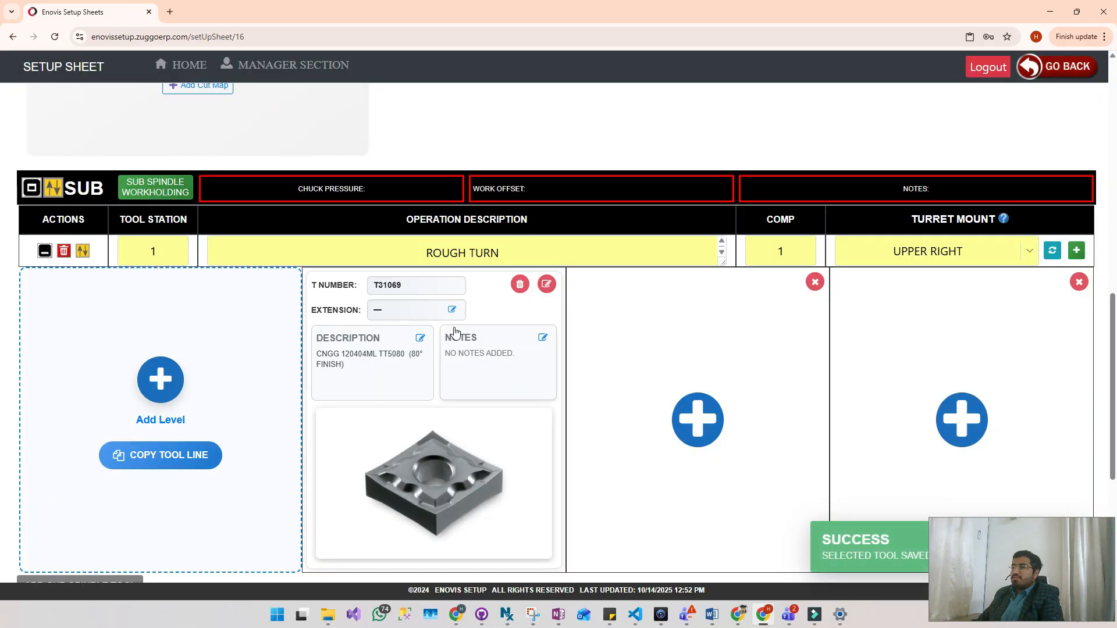
- Give insert T31069 the extension TEST and the level notes "ABC NOTES.", saving both
left_click(452, 310)
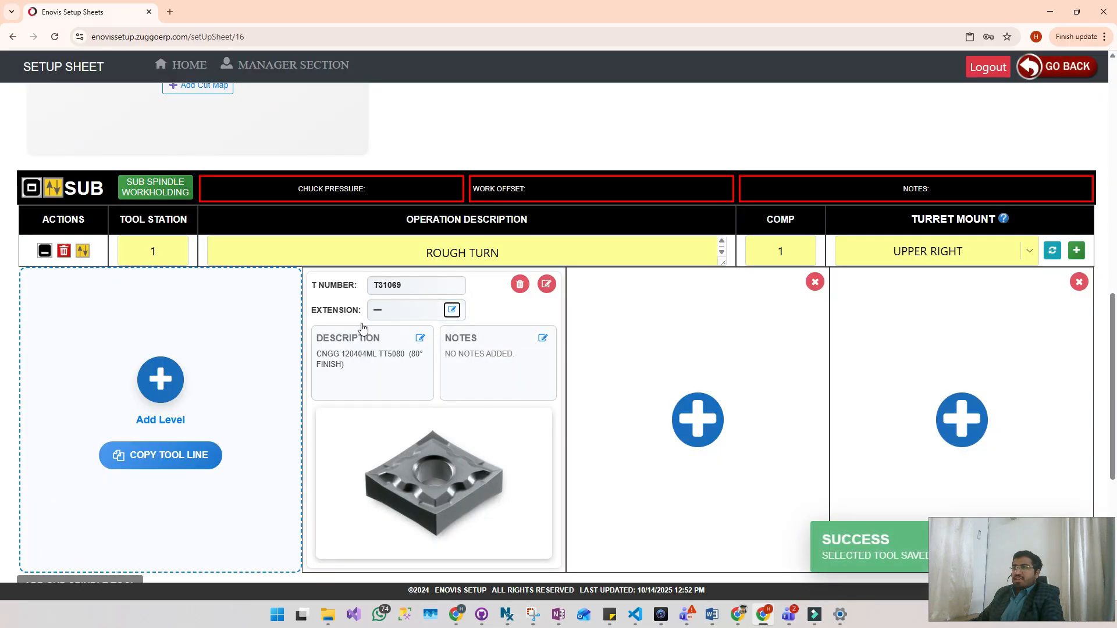
left_click(384, 309)
type("TEST")
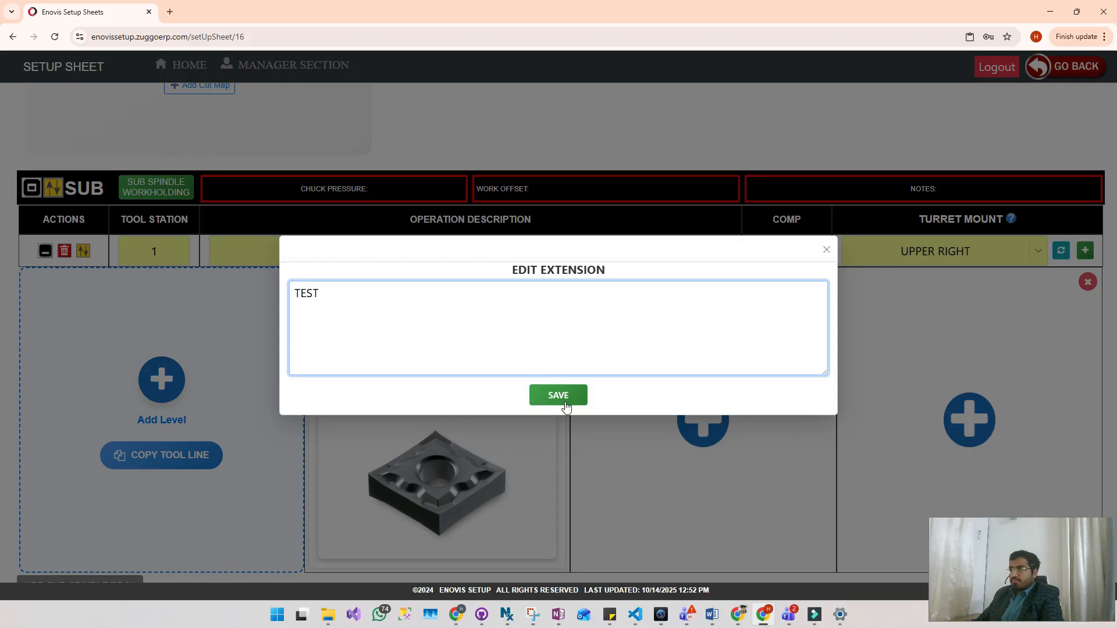
left_click(558, 396)
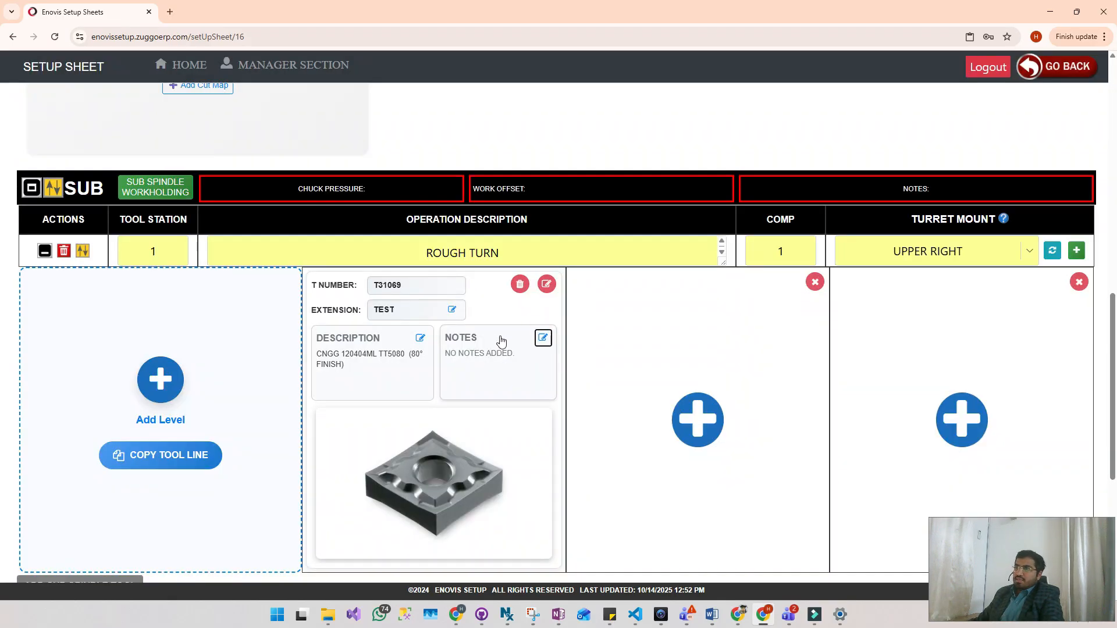
left_click(543, 339)
type("ABC NOTES.")
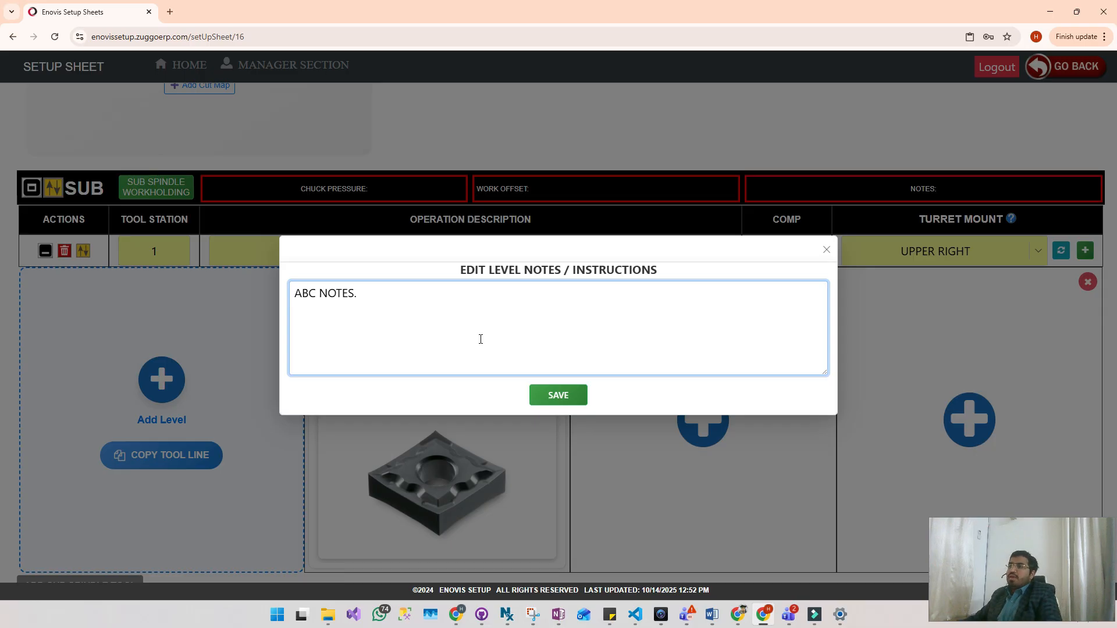
left_click(566, 402)
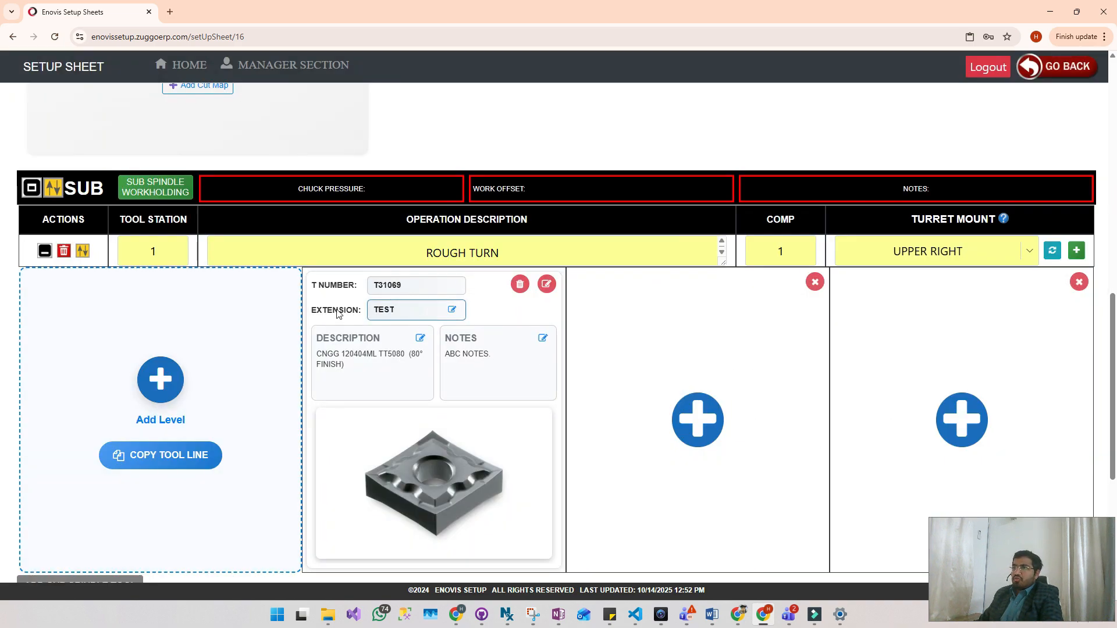
- Add lathe holder T41060, the Capto CoroCut 1-2 cutting unit, to the tool slot beside the insert
left_click(710, 423)
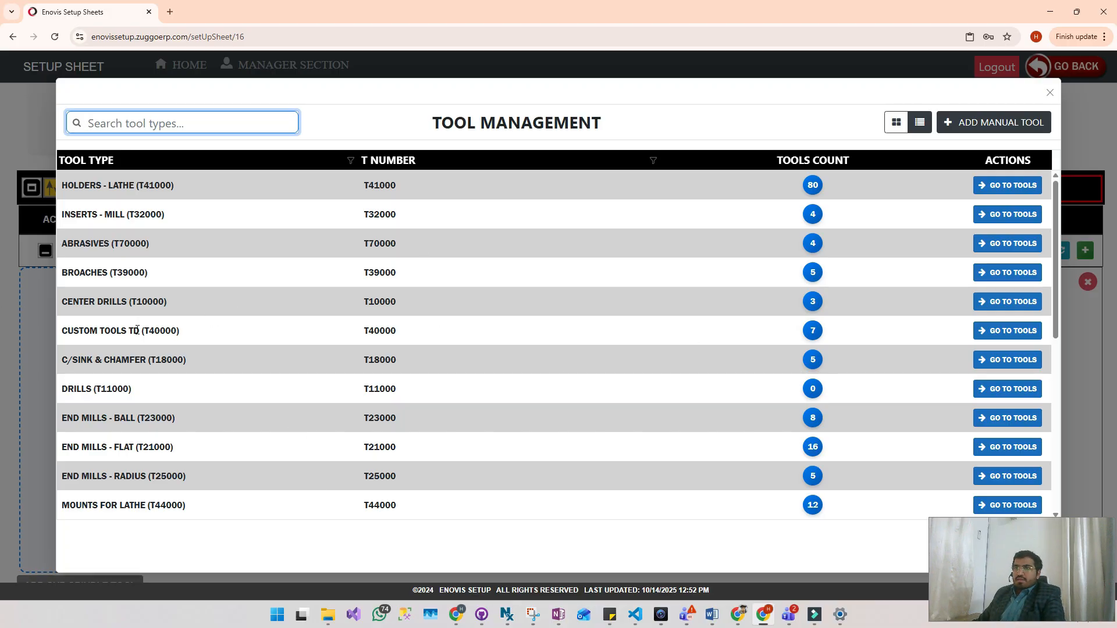
left_click(990, 186)
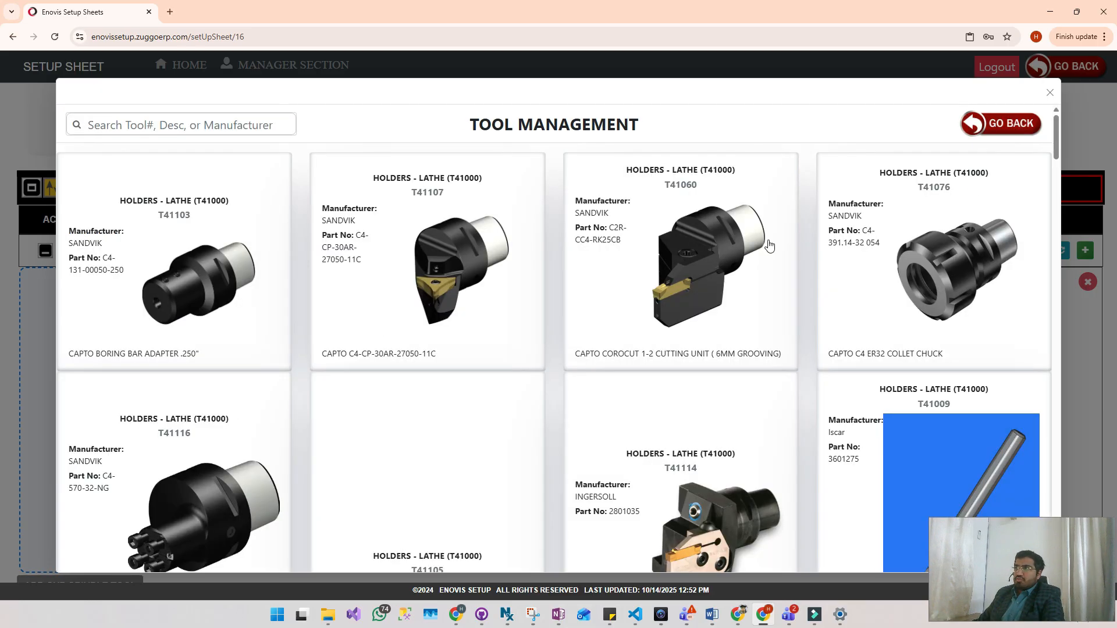
scroll(630, 349, "down", 8)
scroll(466, 372, "up", 8)
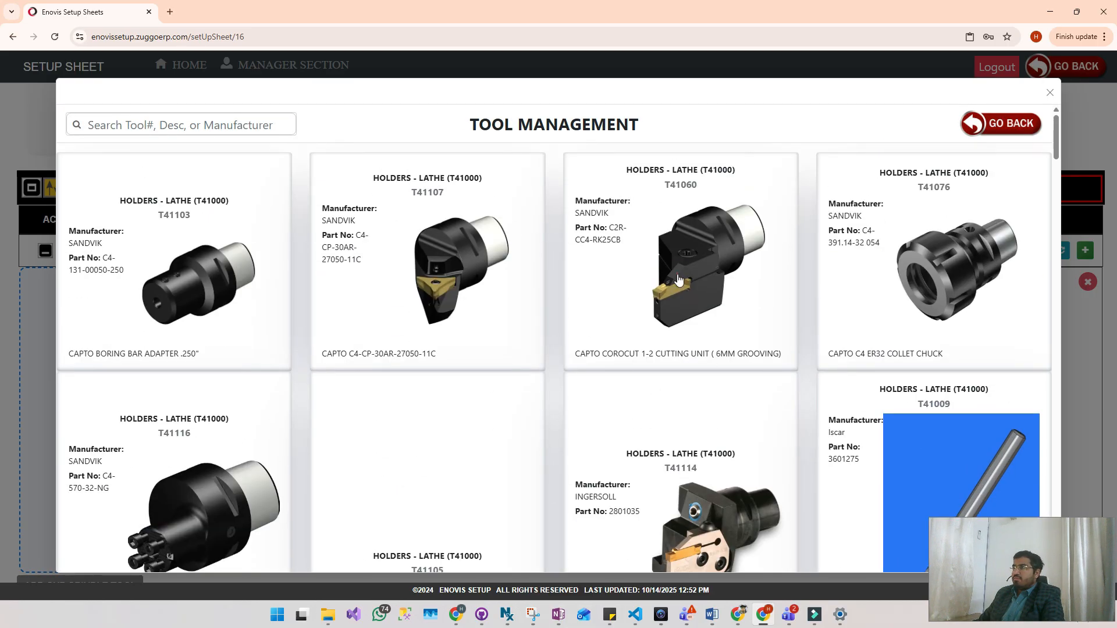
left_click(678, 280)
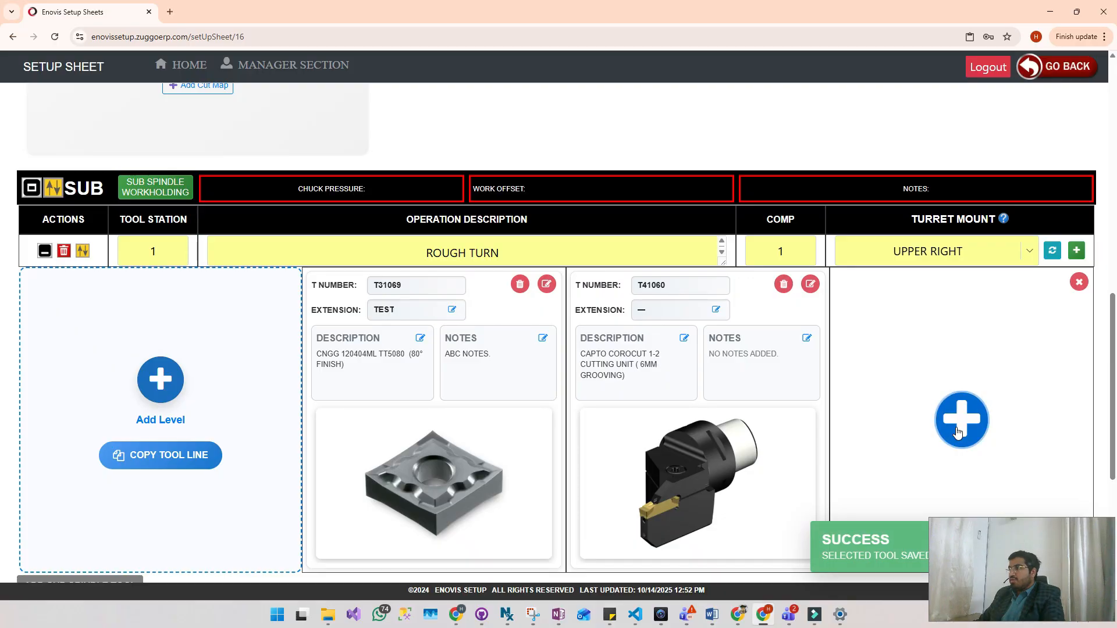
- Find the lathe mounts and add T44003, the Sandvik C4 double vertical turning mount, to the remaining tool slot
left_click(546, 285)
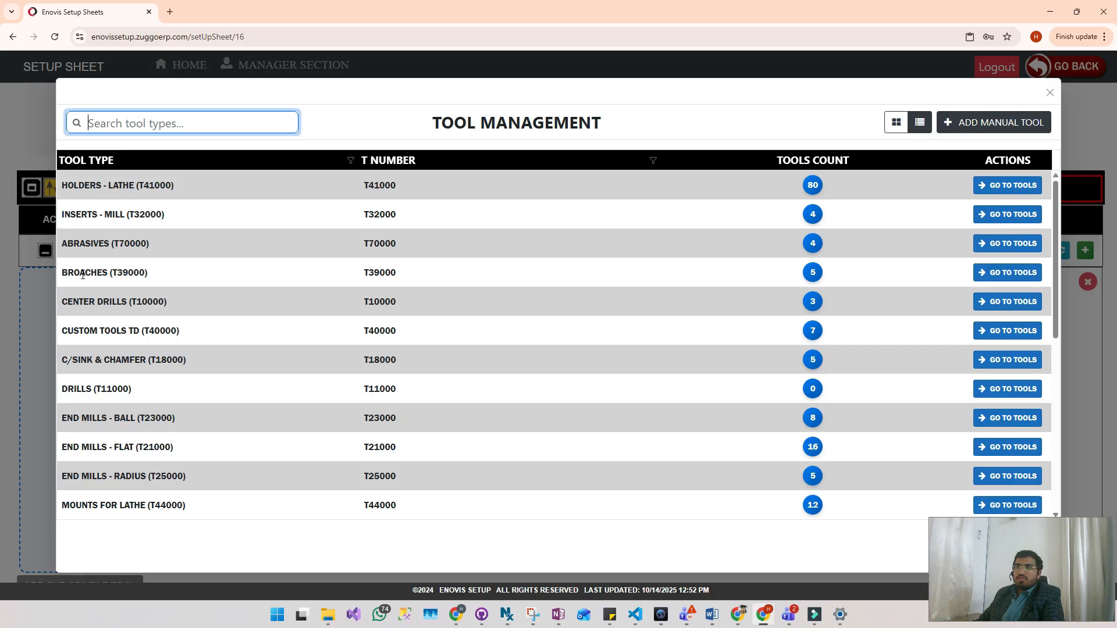
scroll(106, 306, "down", 4)
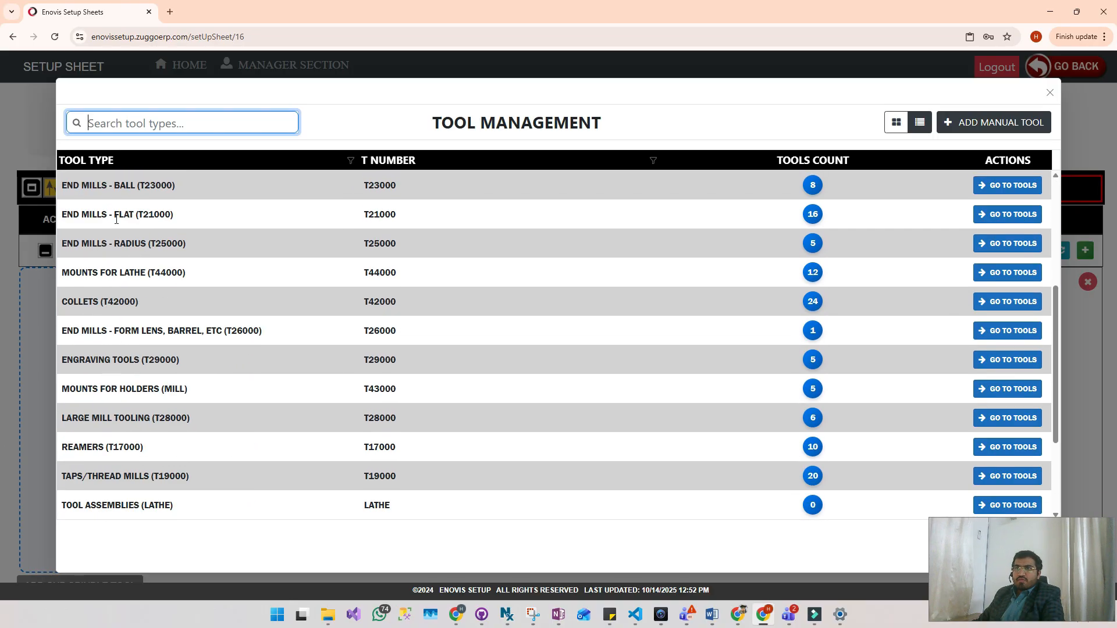
type("moun")
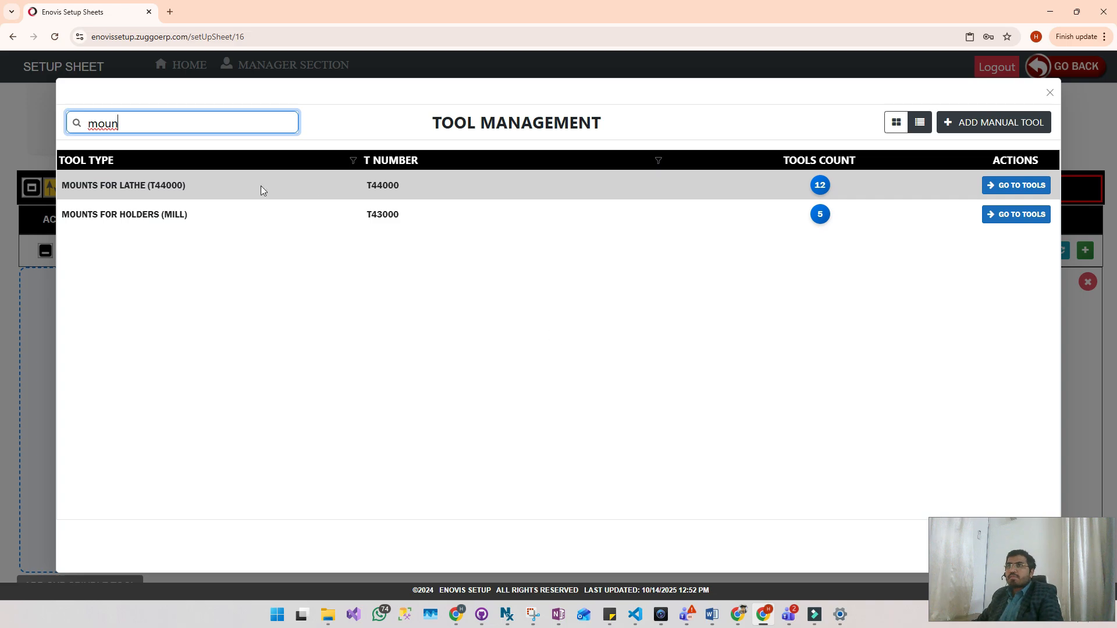
left_click(1026, 186)
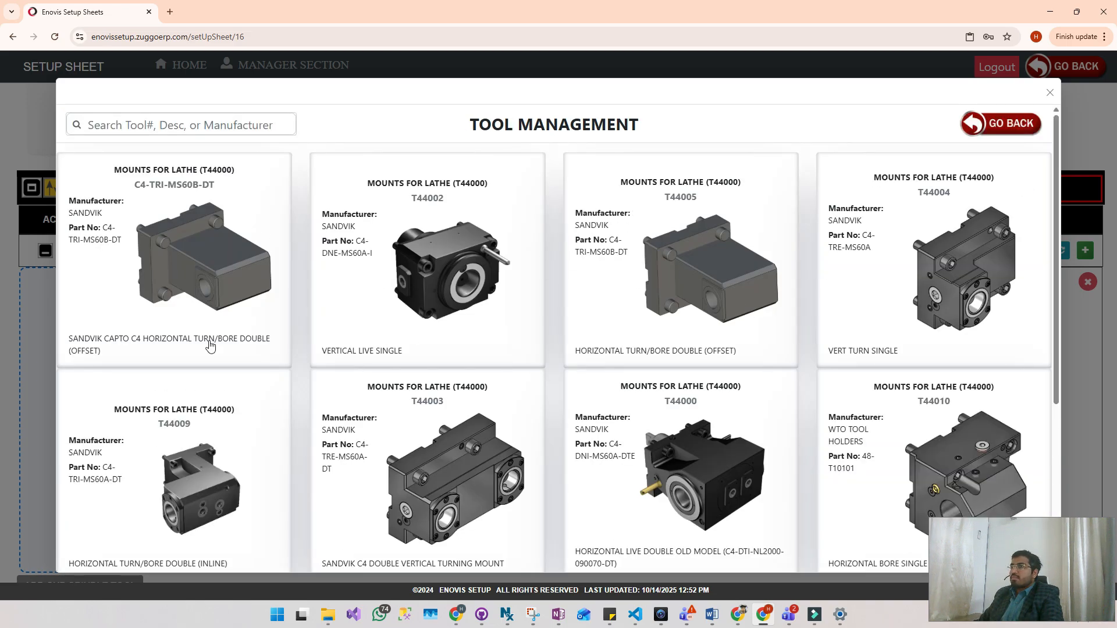
left_click(400, 193)
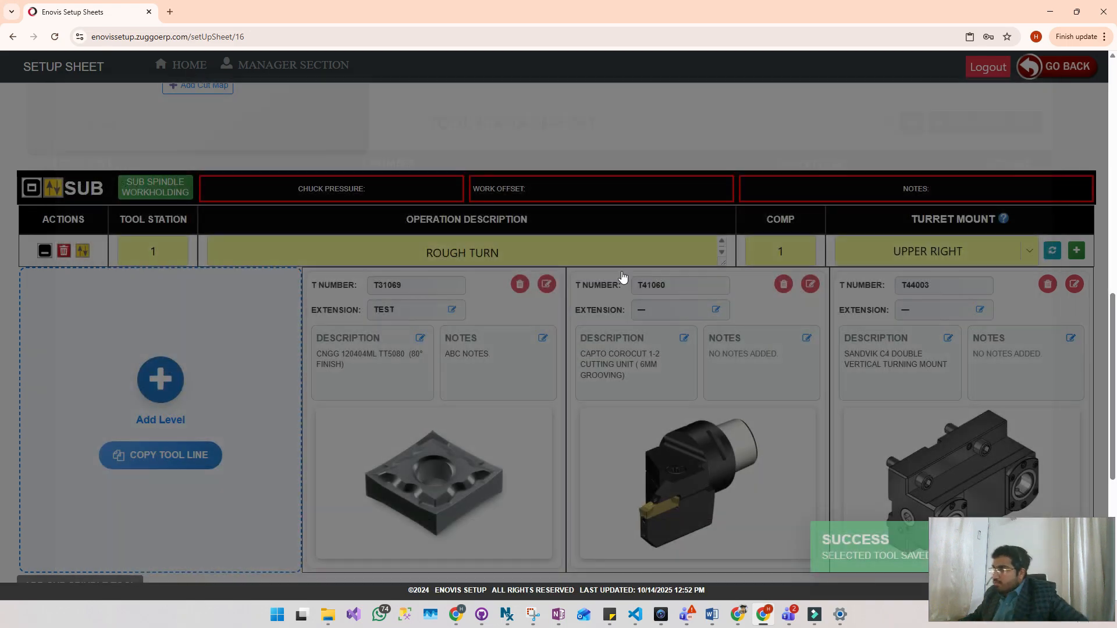
- Enter "this is testing" as the sub spindle setup instructions
scroll(904, 486, "down", 3)
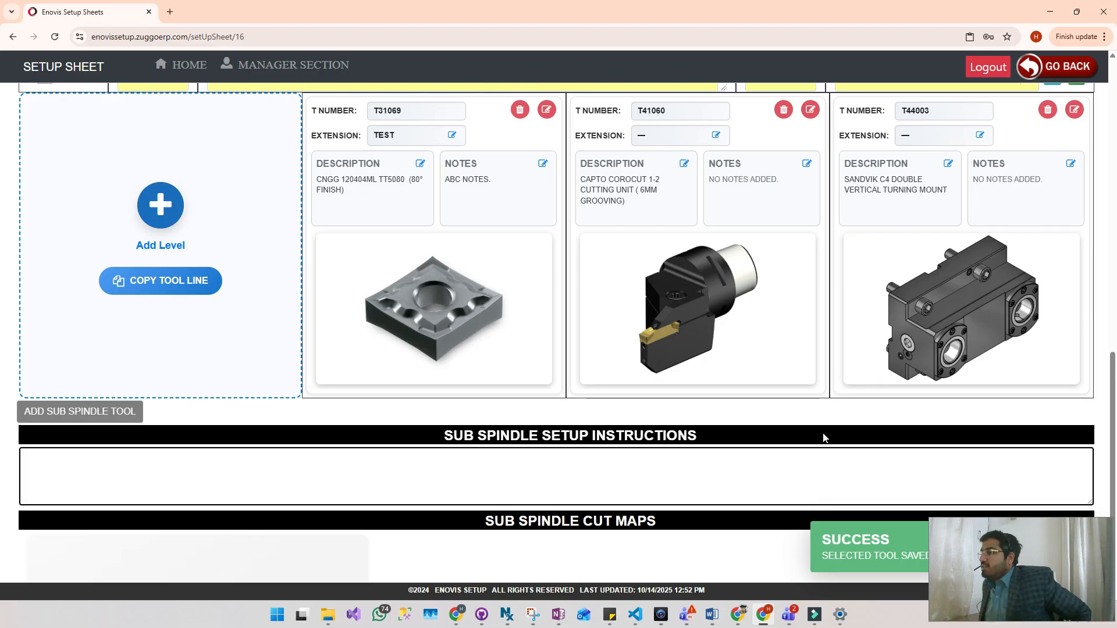
left_click(570, 478)
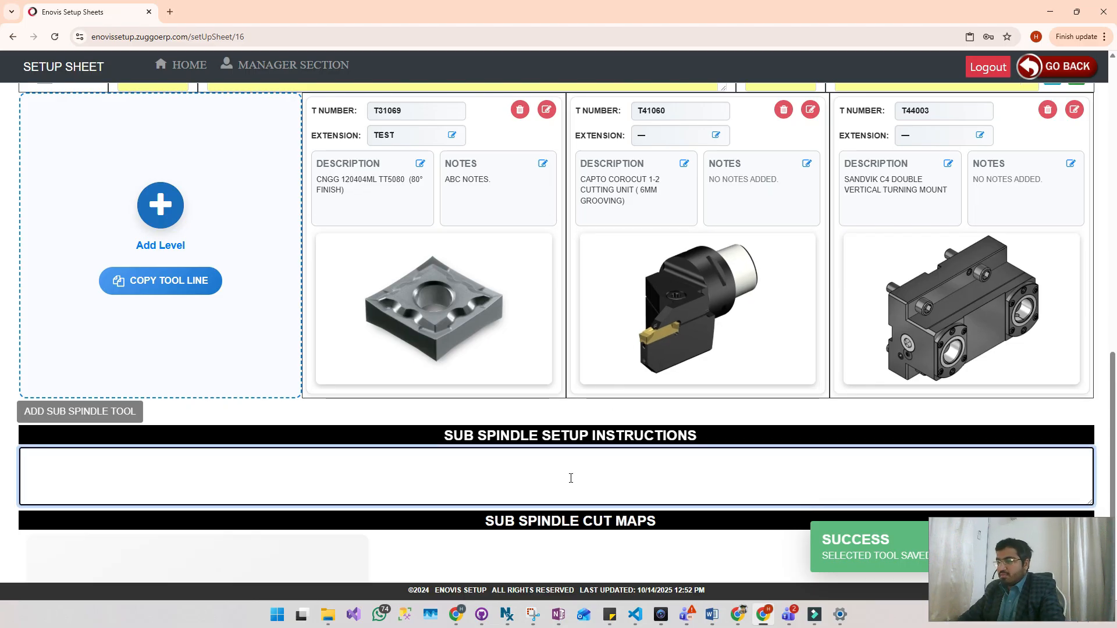
type("this is testing")
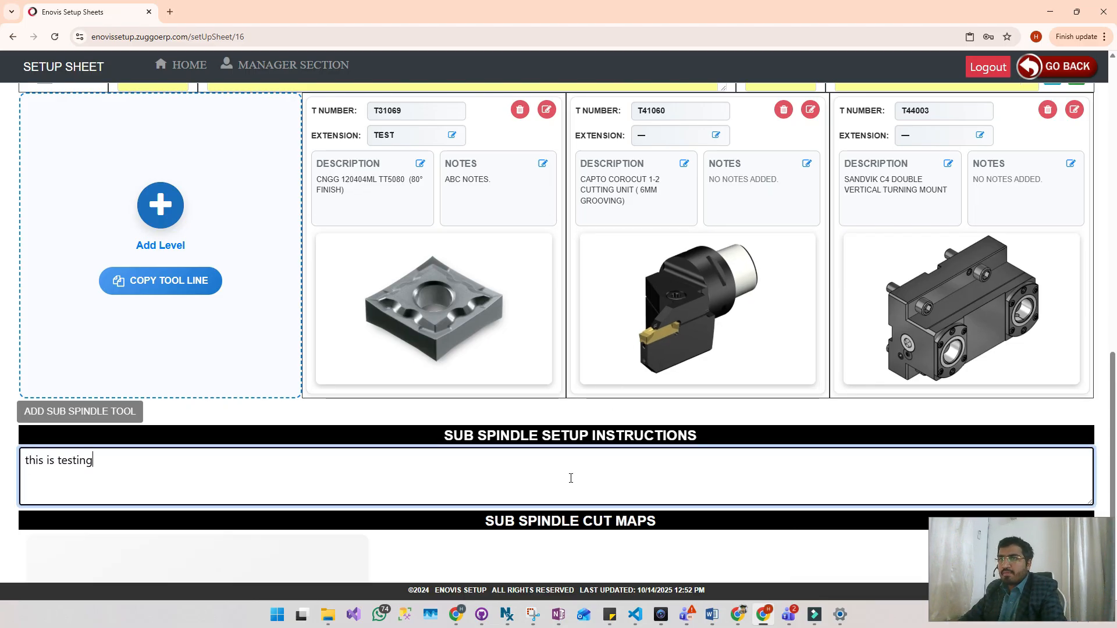
- Add a sub spindle cut map described ROUGH EXCESS STOCK, paste its copied picture, number it 1 and save it
scroll(571, 478, "down", 3)
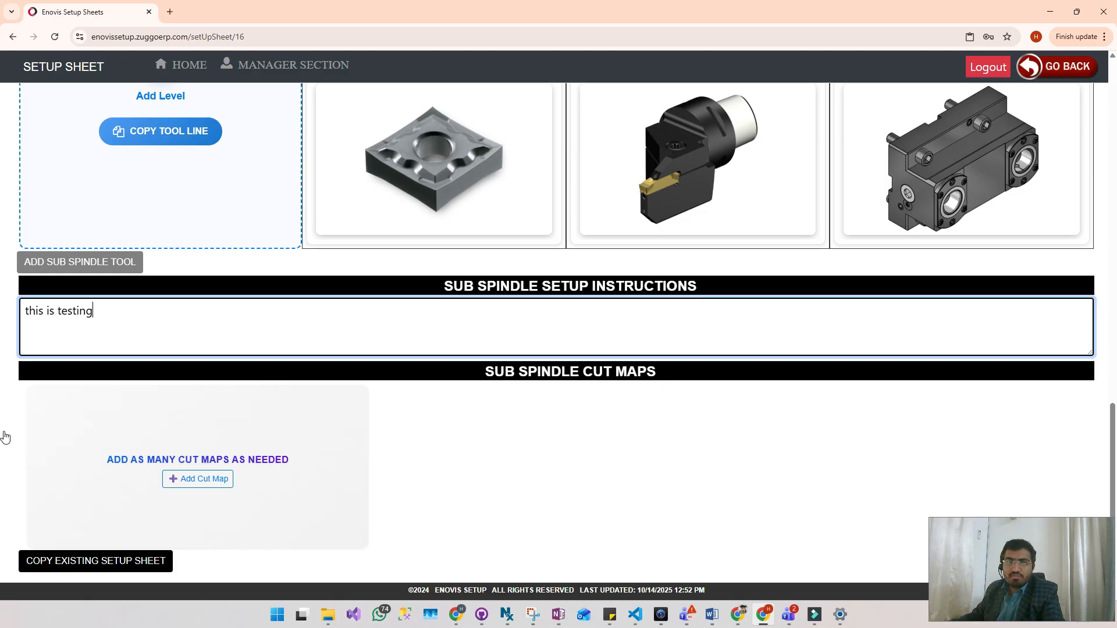
left_click(1, 199)
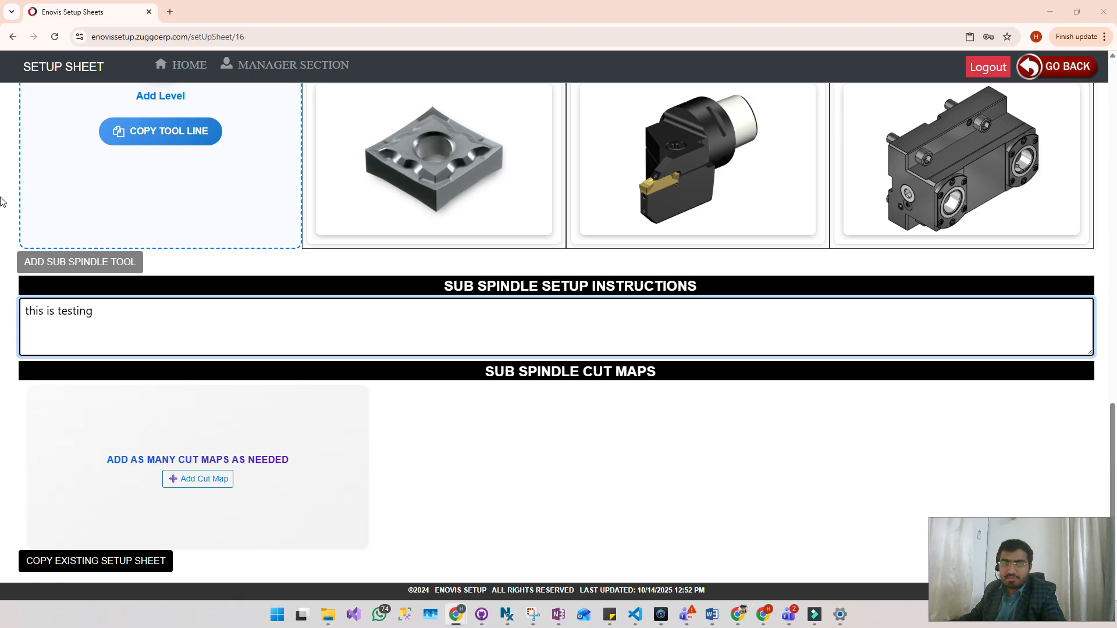
left_click(207, 479)
left_click(119, 412)
type("ROUGH EXCESS STOCK")
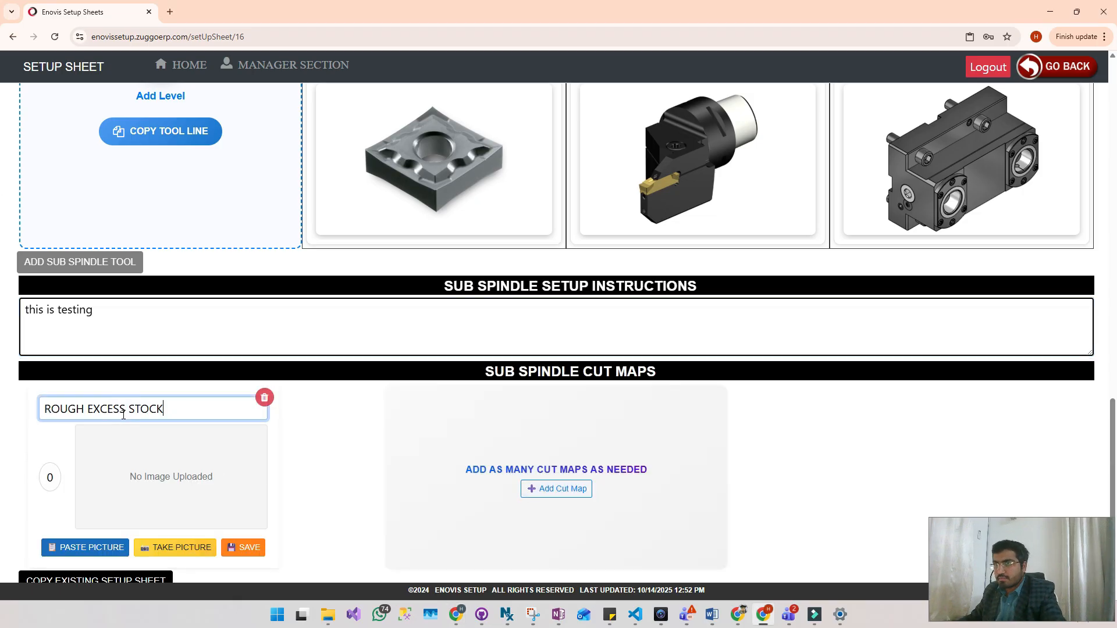
left_click(1, 253)
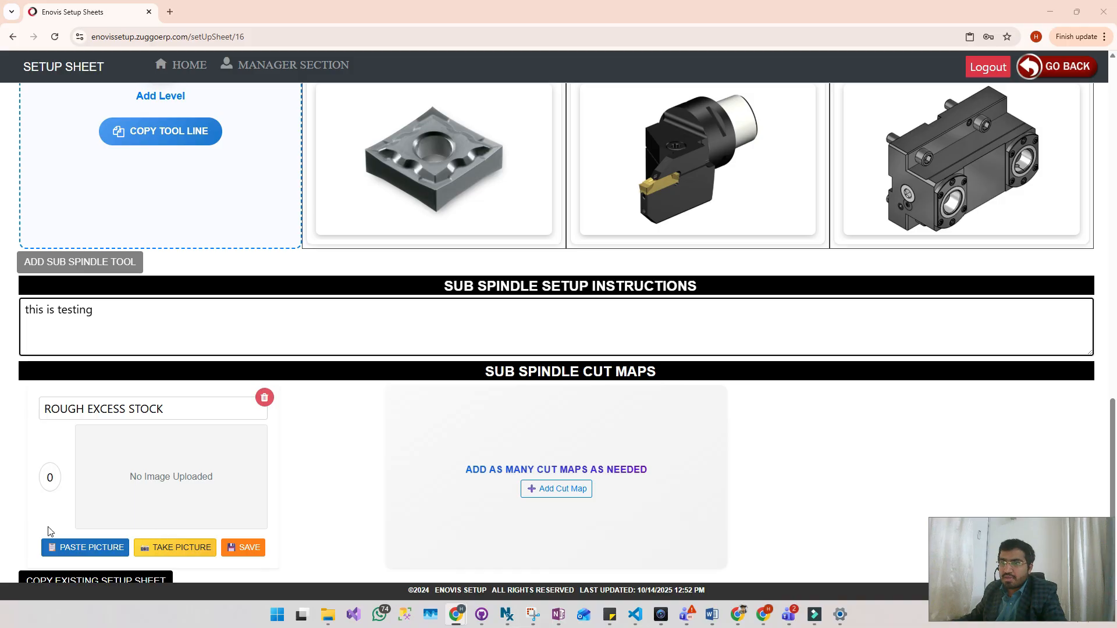
left_click(74, 548)
double_click(57, 476)
type("10")
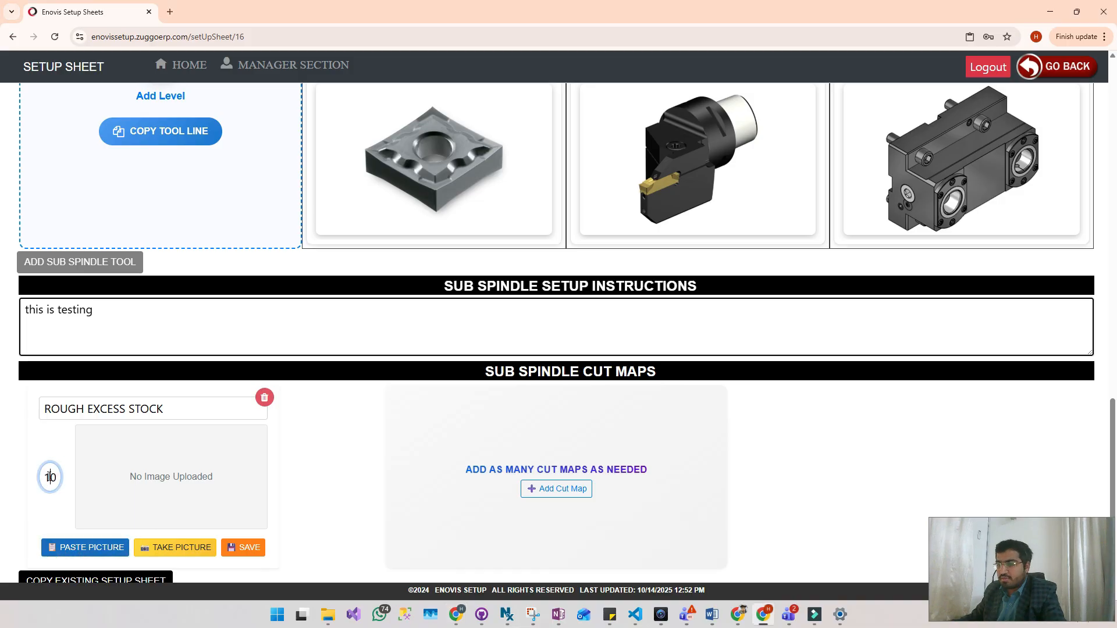
key("BackSpace")
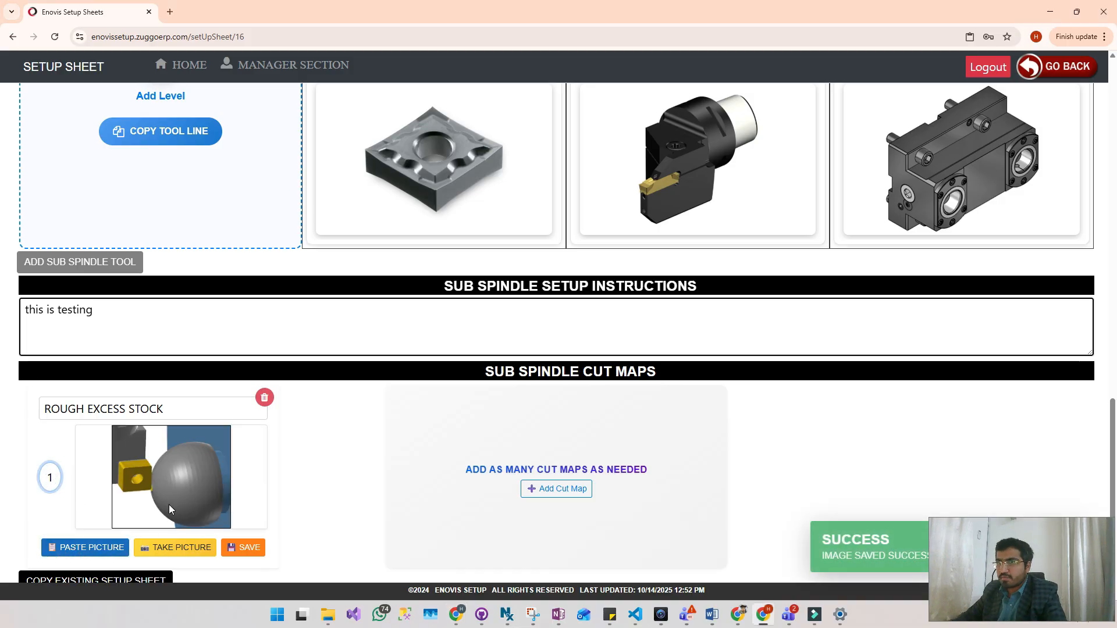
left_click(245, 545)
- Add a second sub spindle cut map described FINISH OD, paste its copied picture and number it 2
left_click(532, 489)
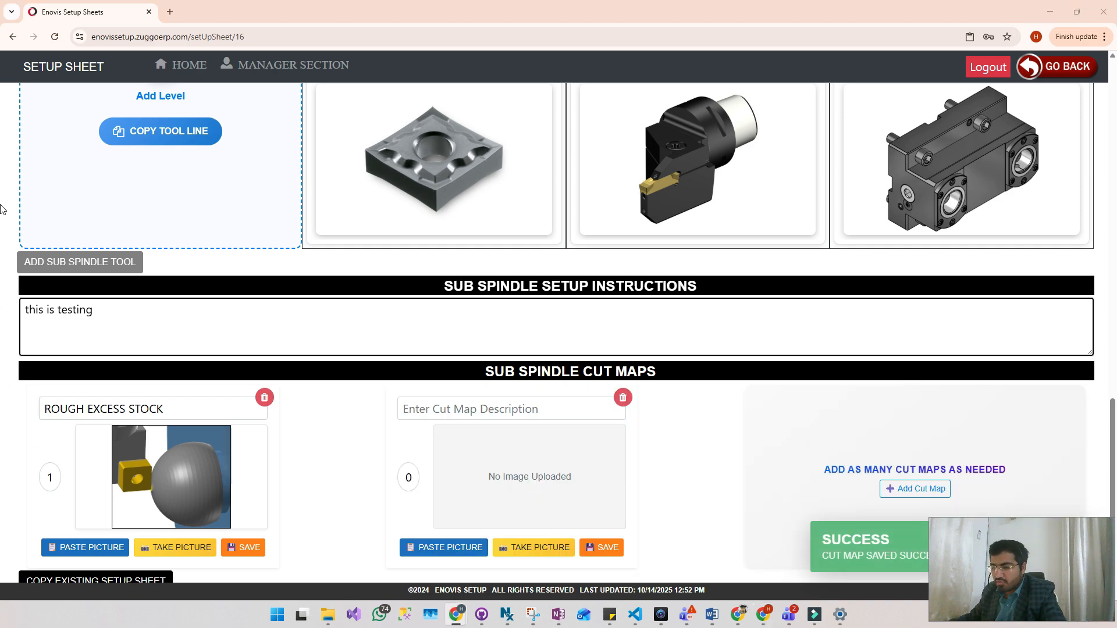
left_click(478, 409)
type("FINISH OD")
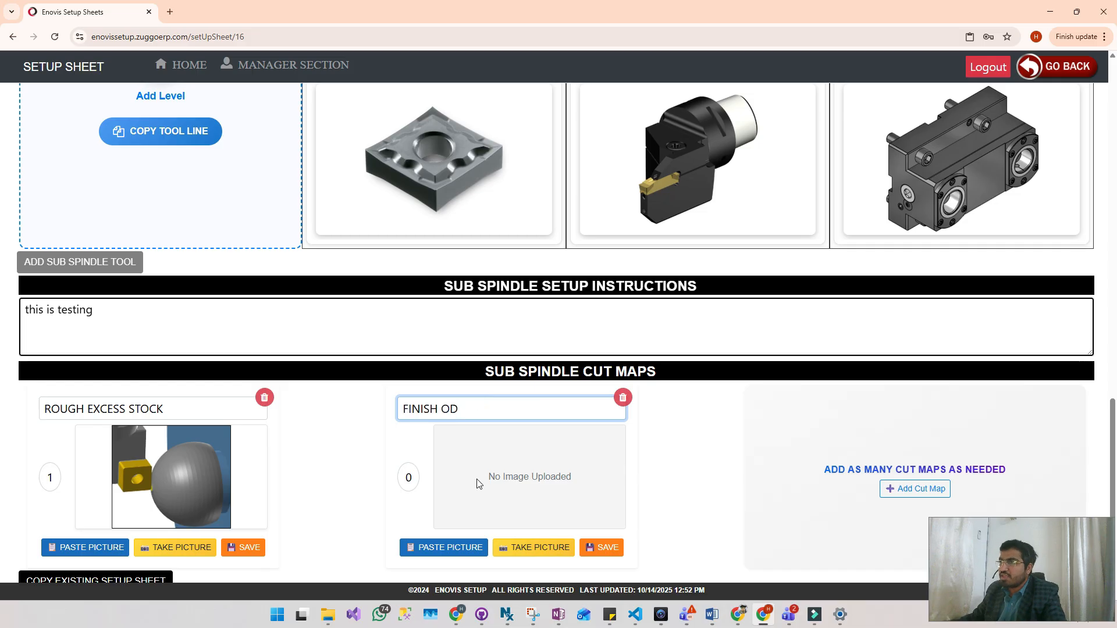
left_click(0, 317)
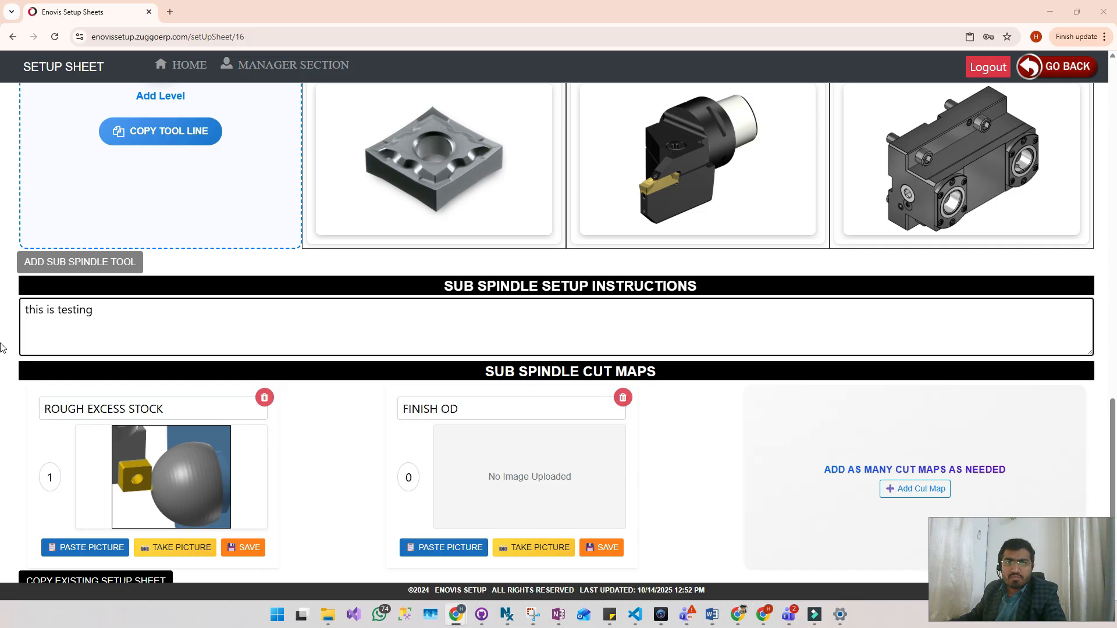
left_click(425, 547)
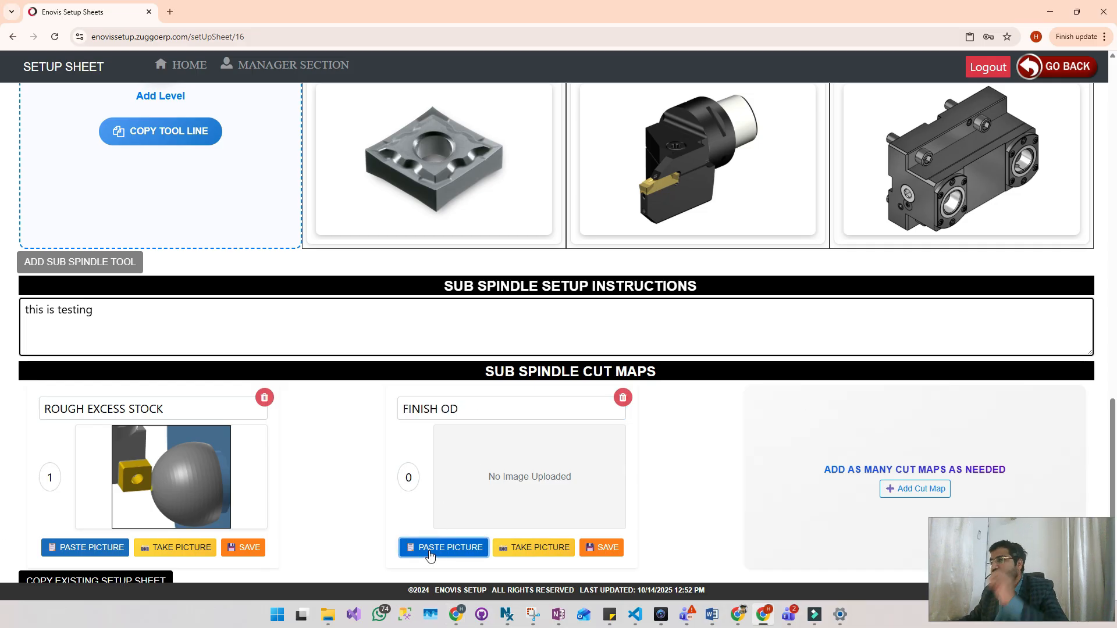
left_click(409, 478)
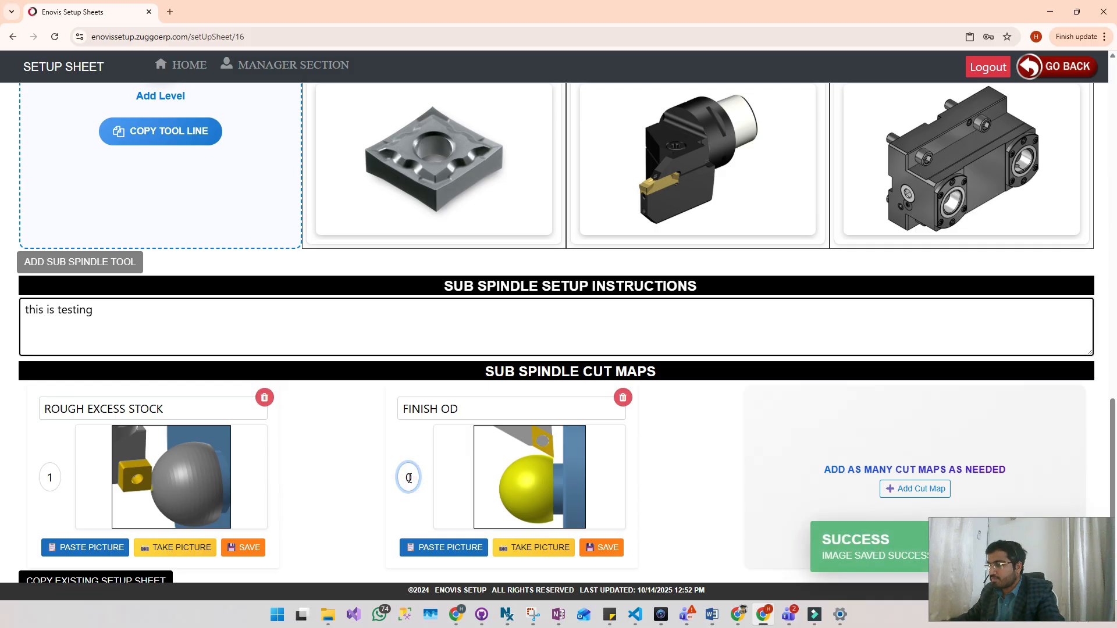
type("2")
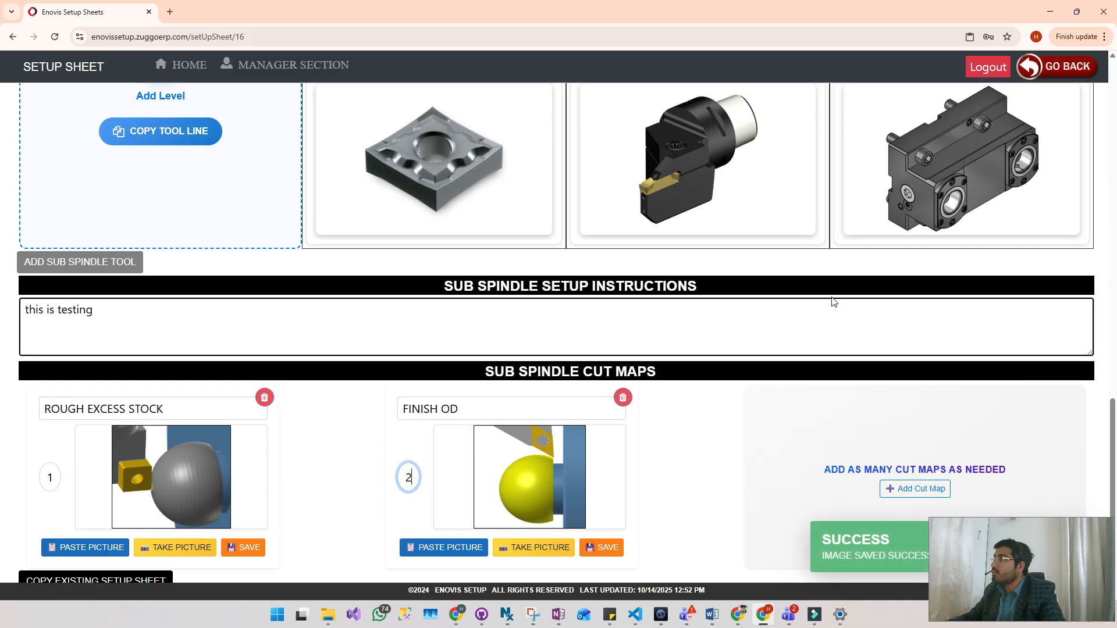
- Save the FINISH OD sub spindle cut map
scroll(614, 457, "down", 1)
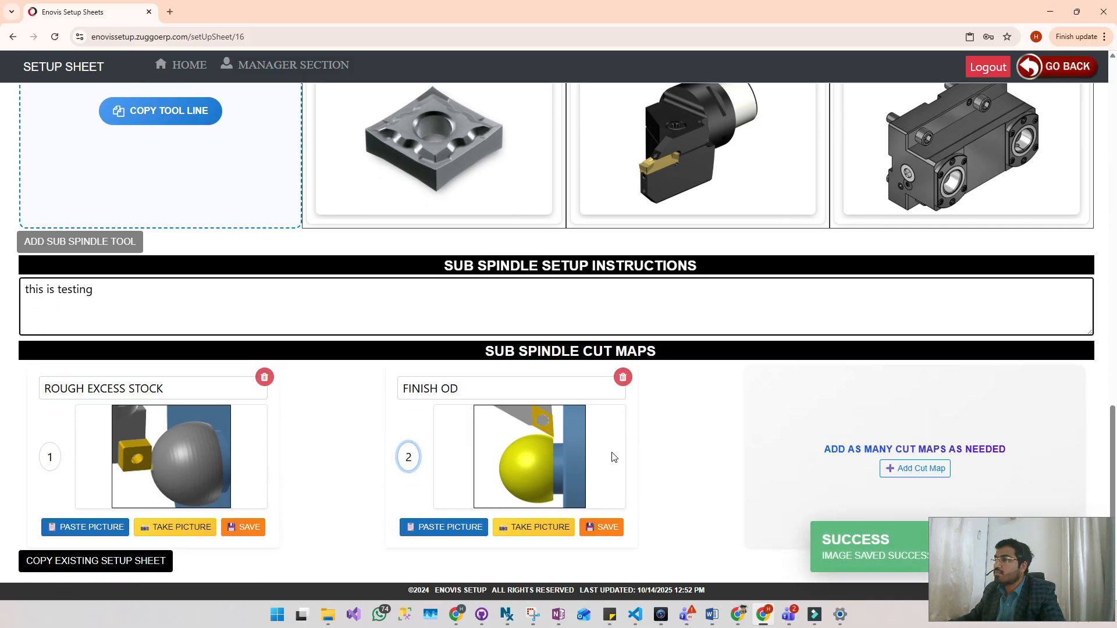
left_click(608, 531)
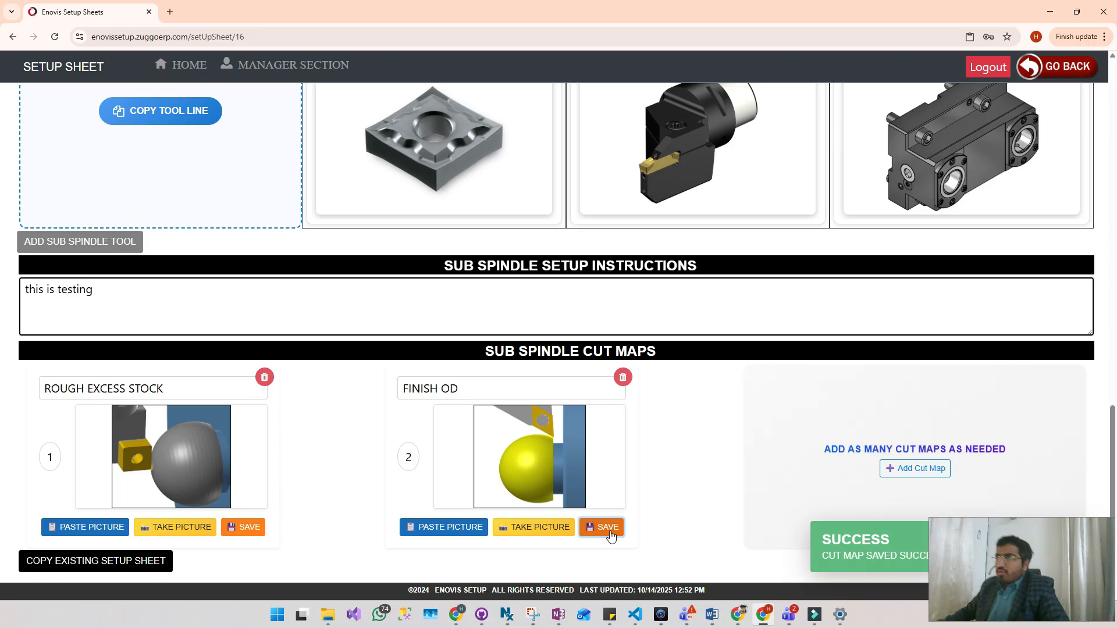
- Add a third bullet reading "Testing" at the end of the process description
scroll(716, 273, "up", 7)
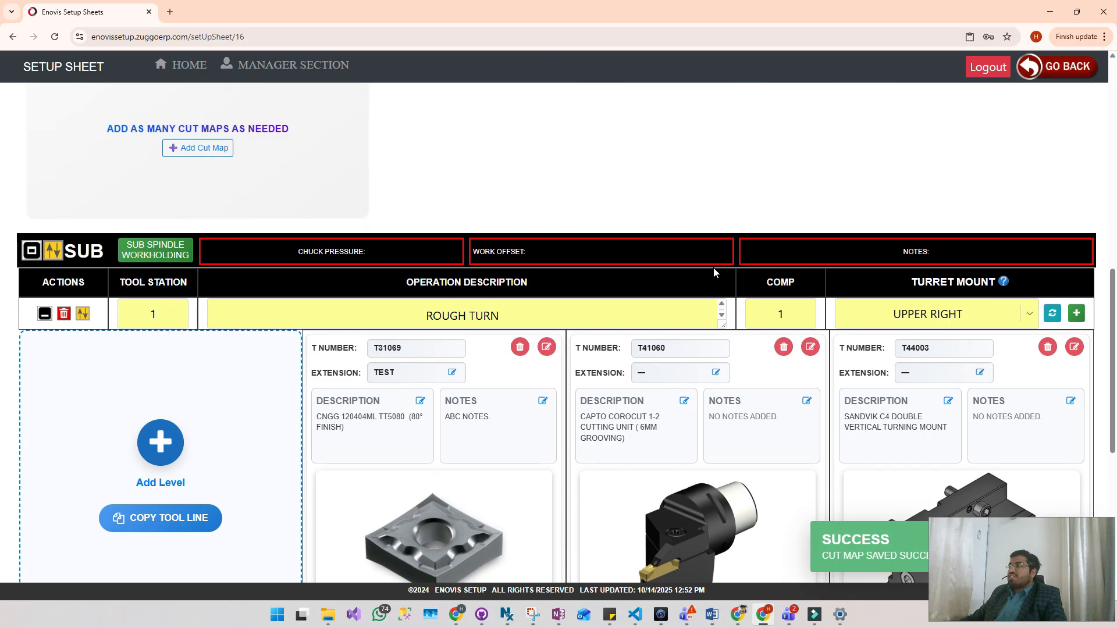
scroll(717, 277, "down", 3)
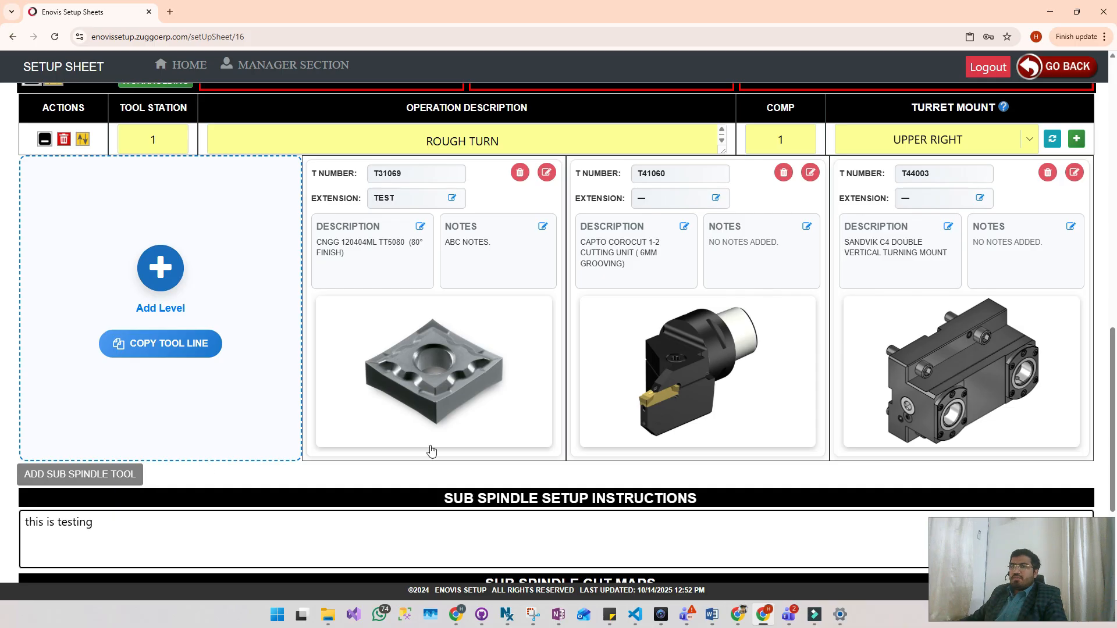
scroll(613, 456, "up", 12)
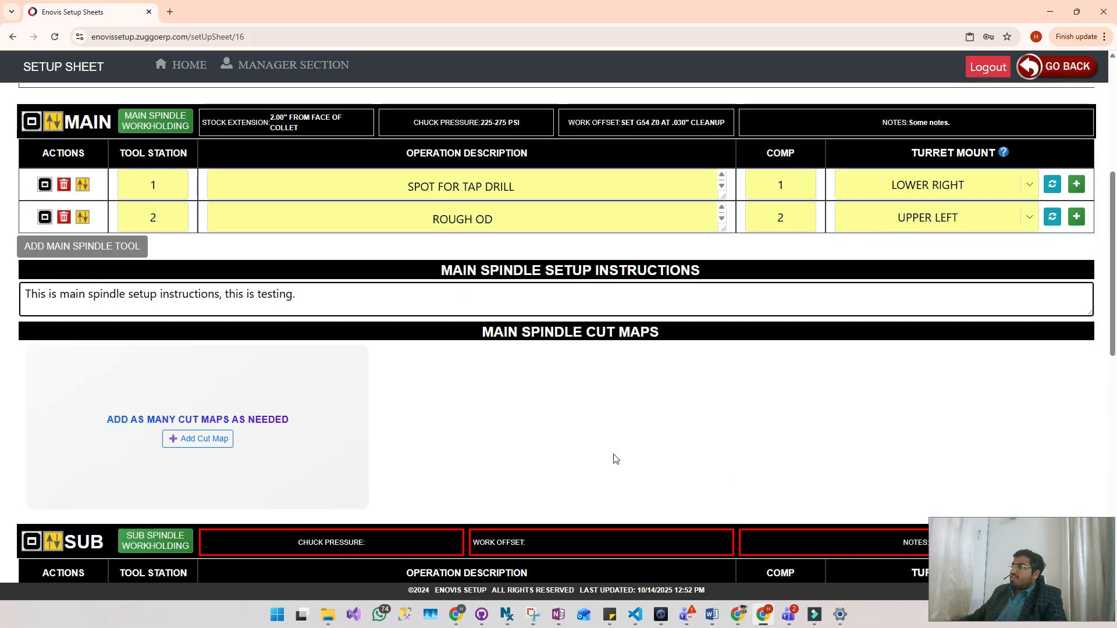
scroll(615, 454, "down", 2)
scroll(236, 395, "up", 2)
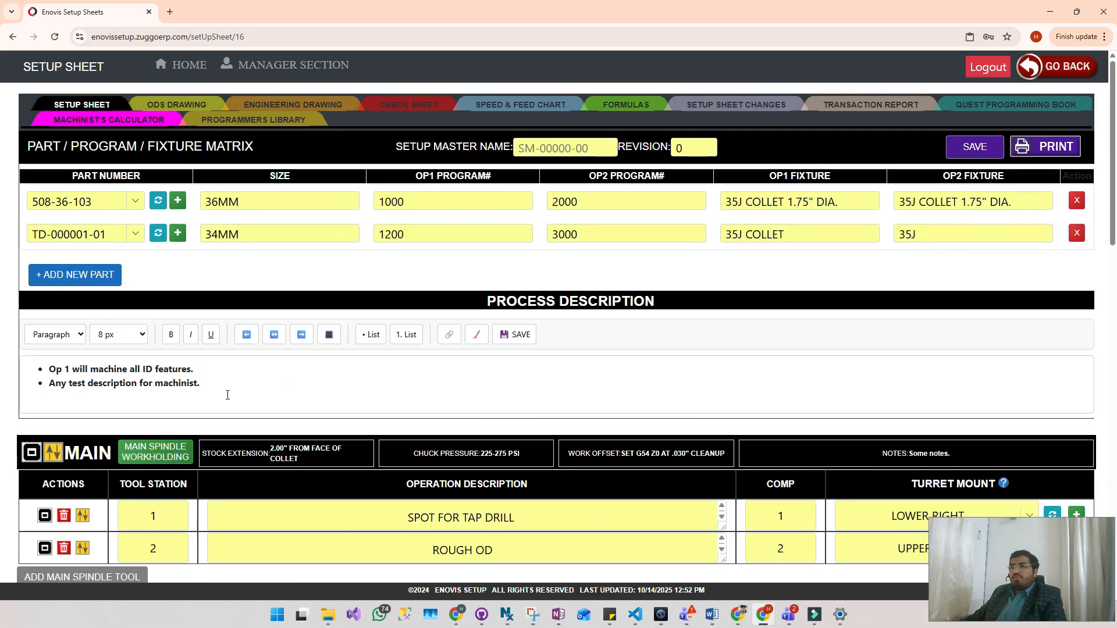
left_click(220, 383)
key("Return")
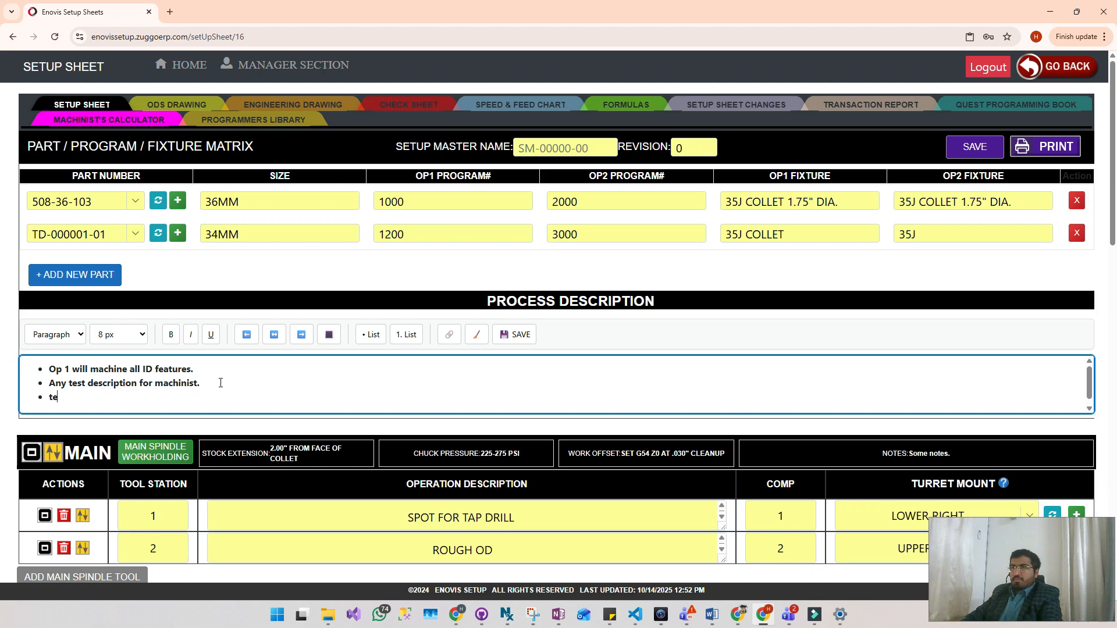
type("ting")
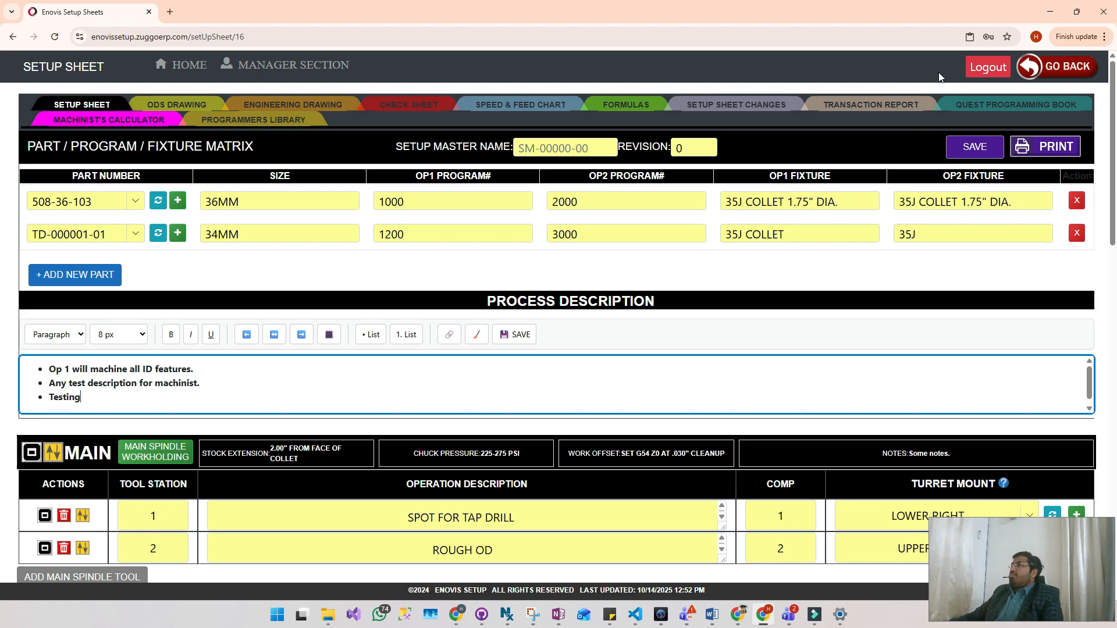
- Generate the printable version of the setup sheet and check its program/fixture matrix
left_click(1038, 149)
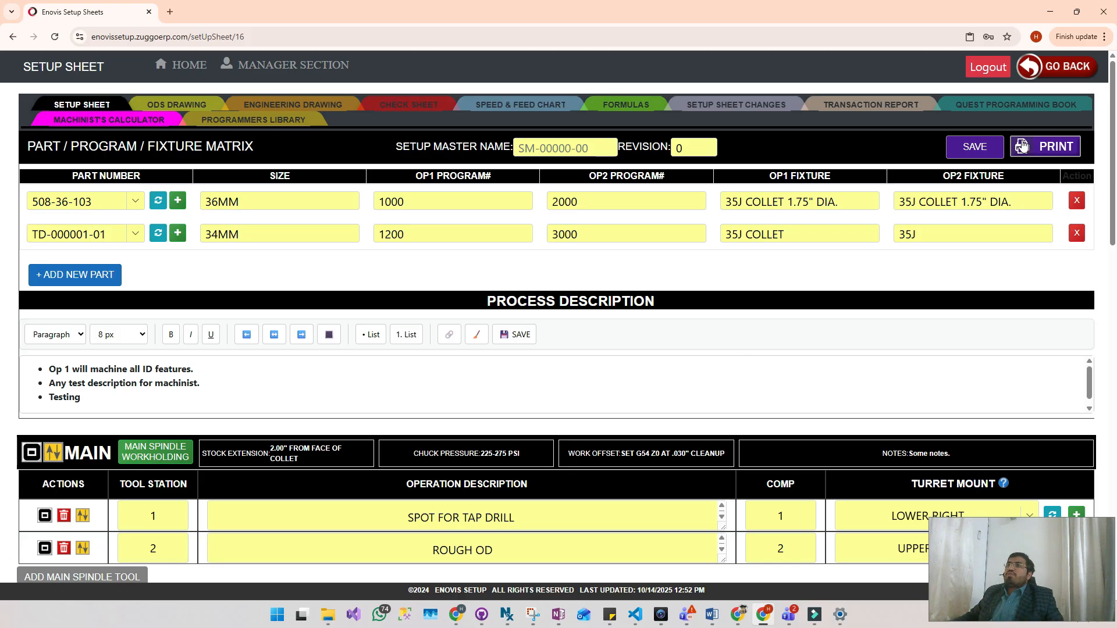
left_click(1022, 145)
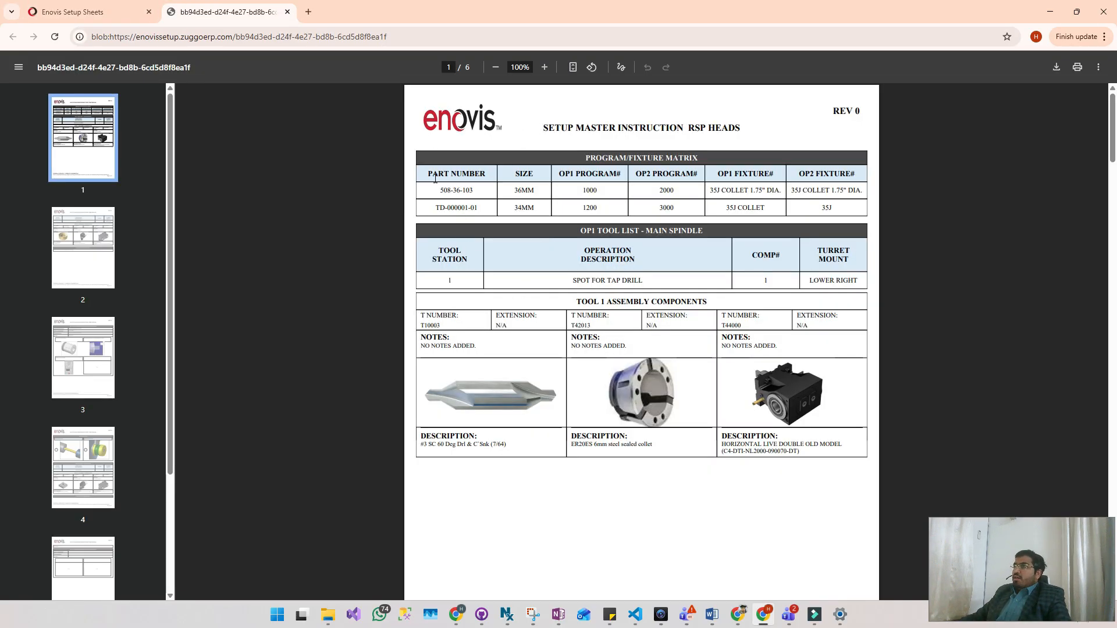
left_click_drag(426, 176, 463, 190)
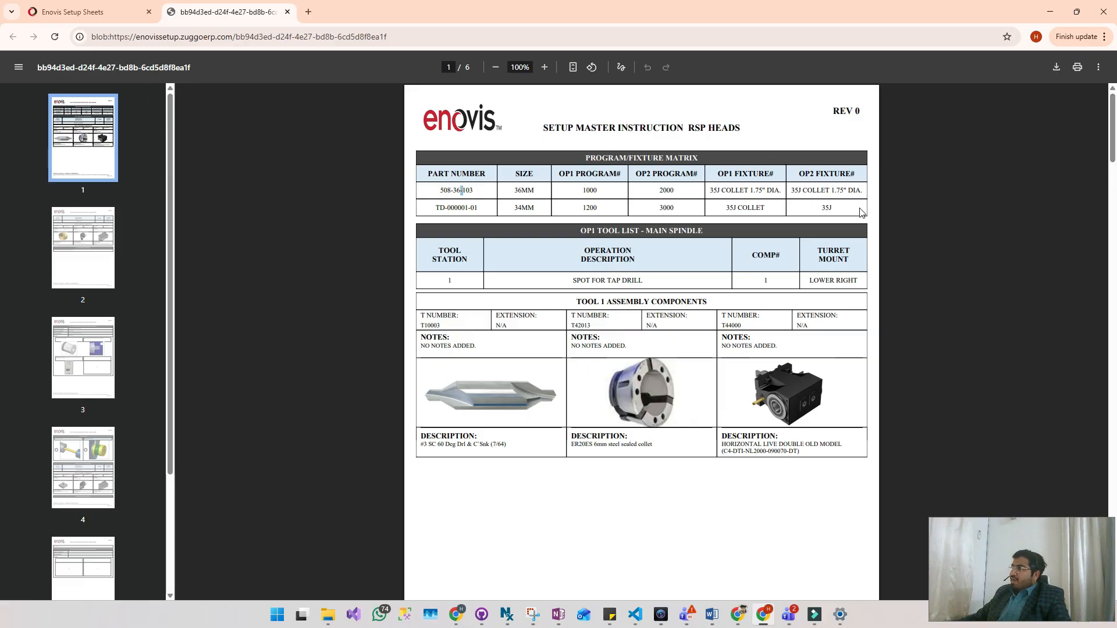
scroll(695, 212, "down", 2)
scroll(654, 198, "up", 2)
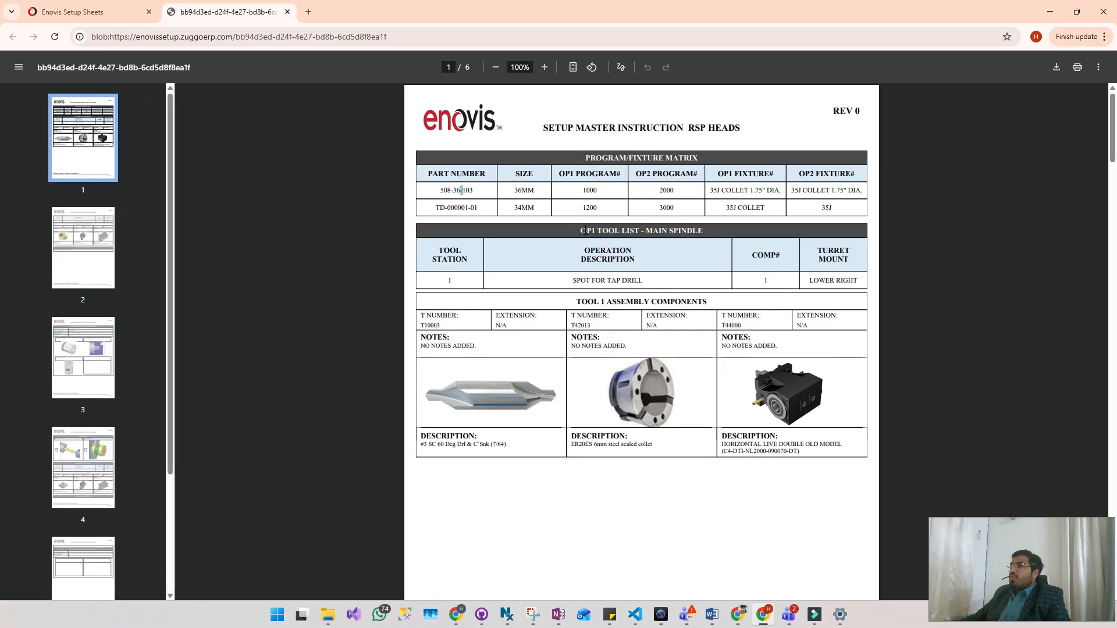
- Review the main spindle SPOT FOR TAP DRILL tool line and its assembly components' T numbers, notes and descriptions in the printout
left_click(443, 286)
triple_click(637, 282)
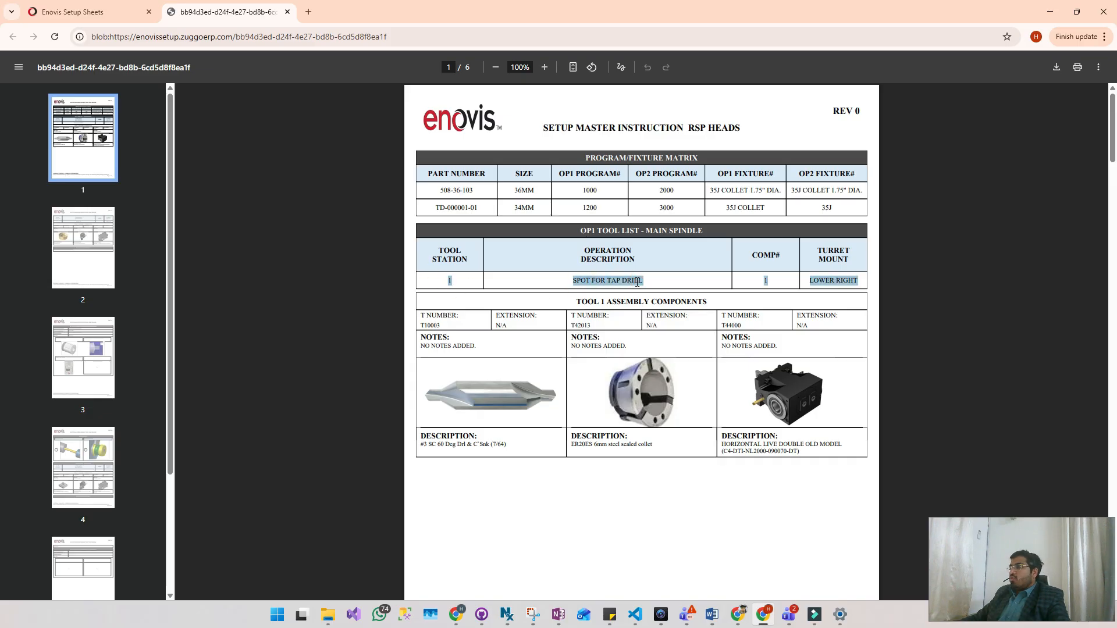
left_click(780, 288)
left_click_drag(864, 282, 810, 285)
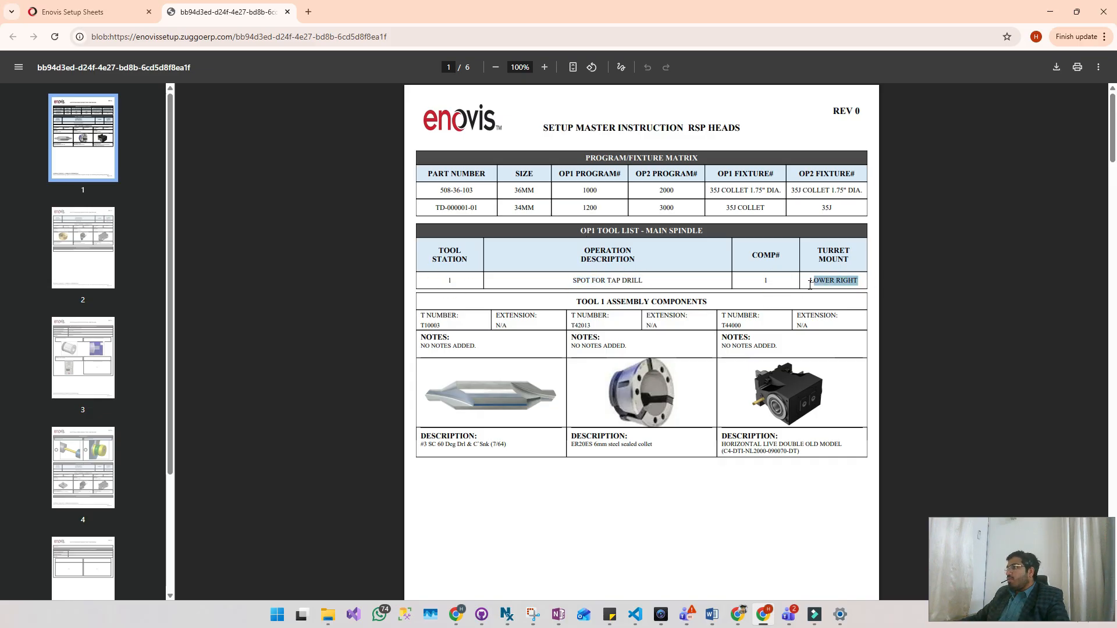
triple_click(425, 320)
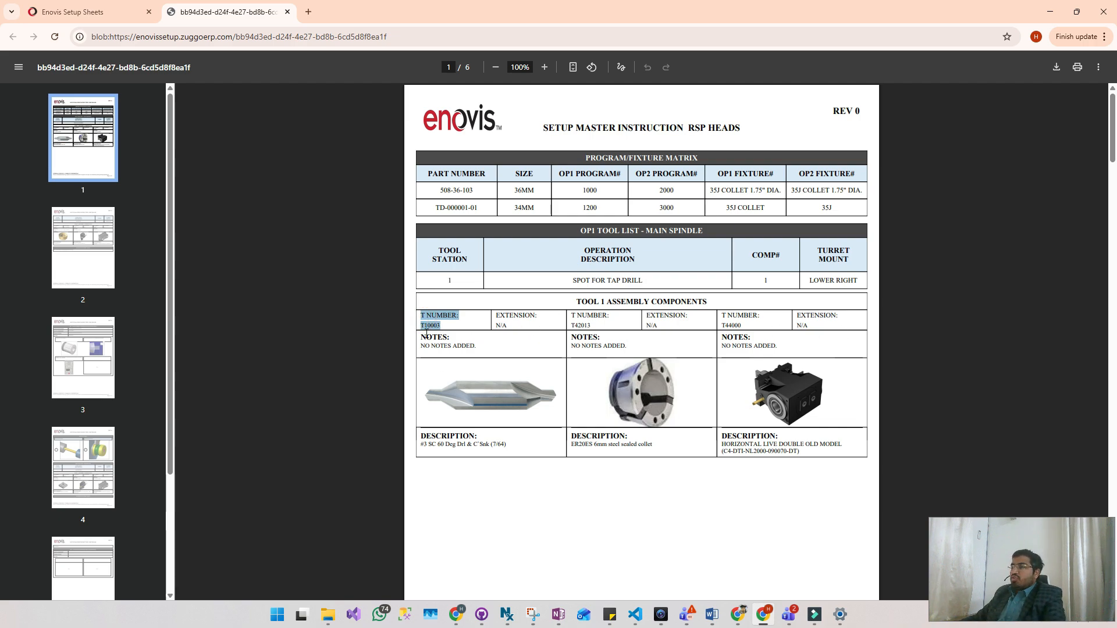
left_click(589, 337)
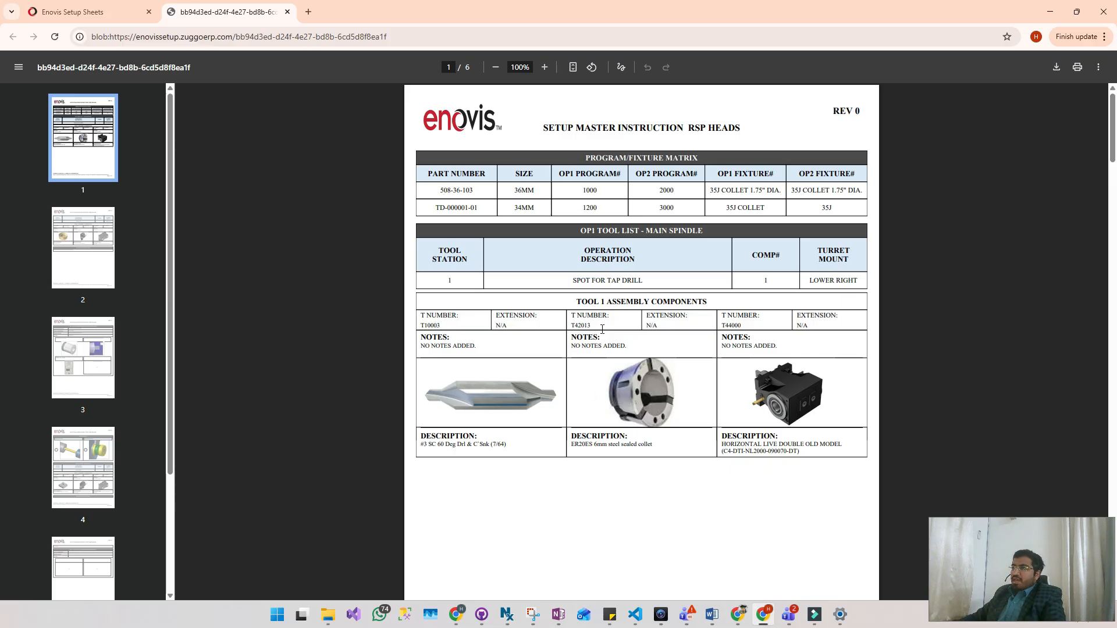
left_click_drag(721, 435, 793, 456)
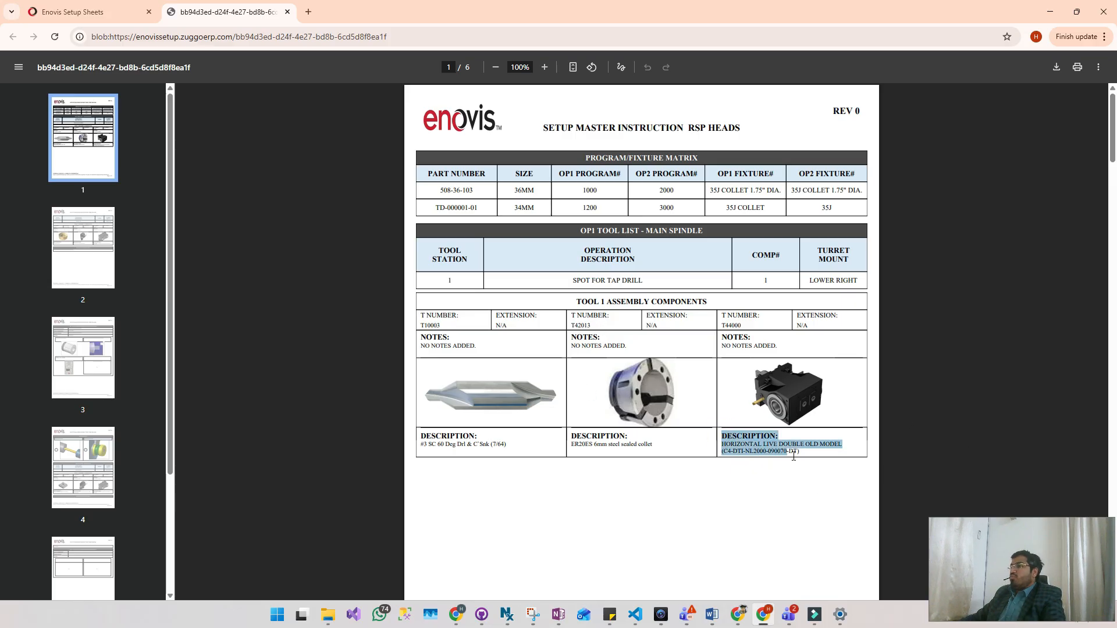
left_click(793, 456)
- Examine the ROUGH OD tool station in the printout, including its components' T numbers, extensions and notes
scroll(780, 481, "down", 9)
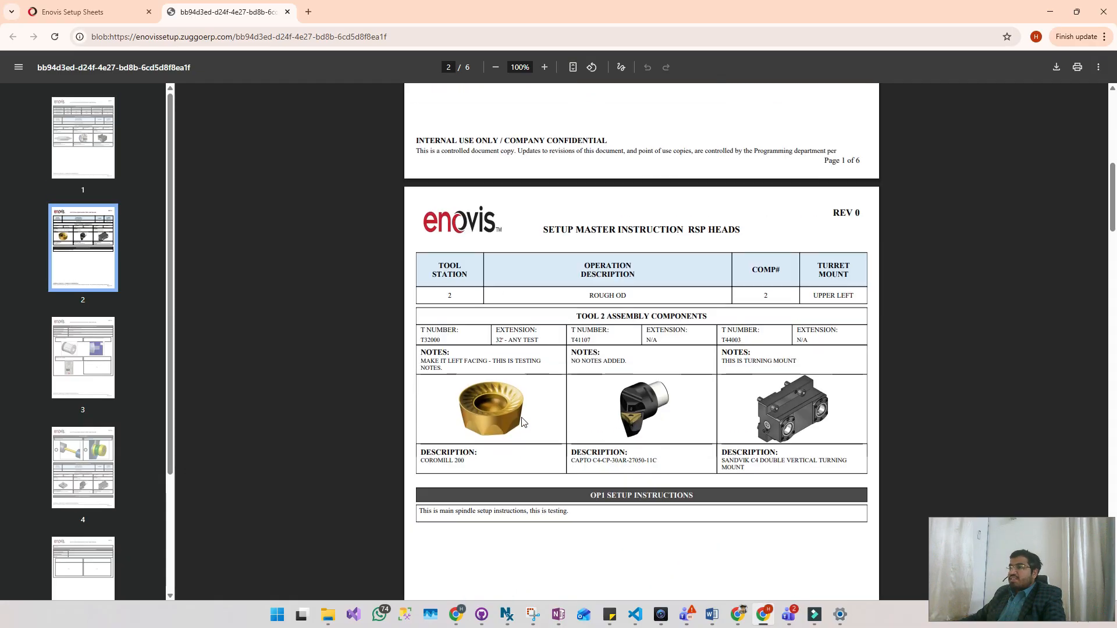
left_click_drag(589, 292, 623, 291)
left_click(657, 294)
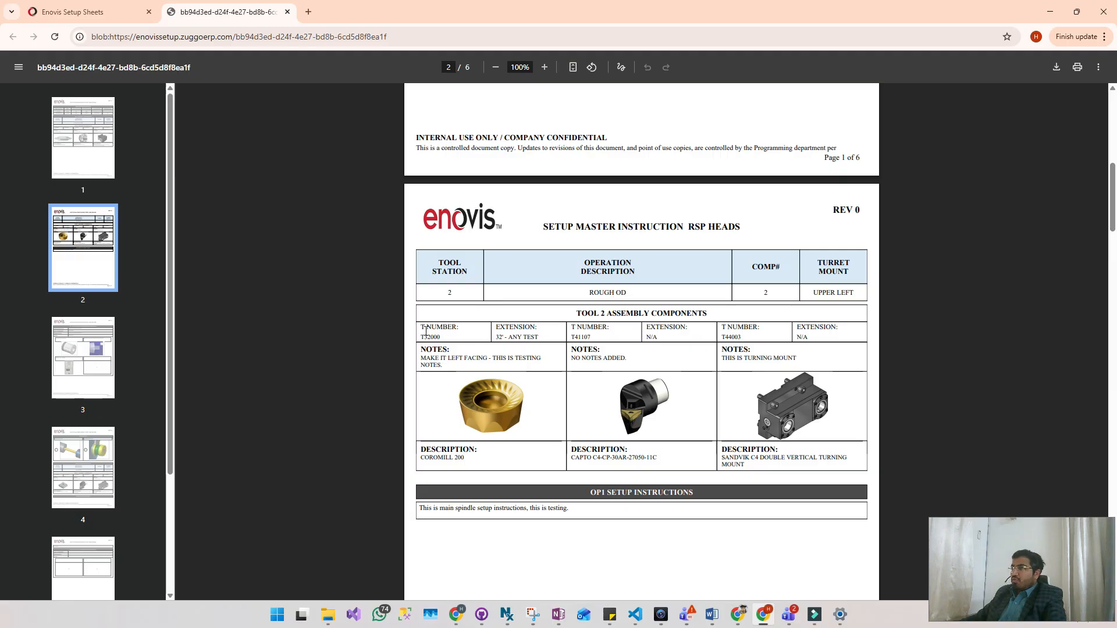
left_click_drag(419, 327, 457, 329)
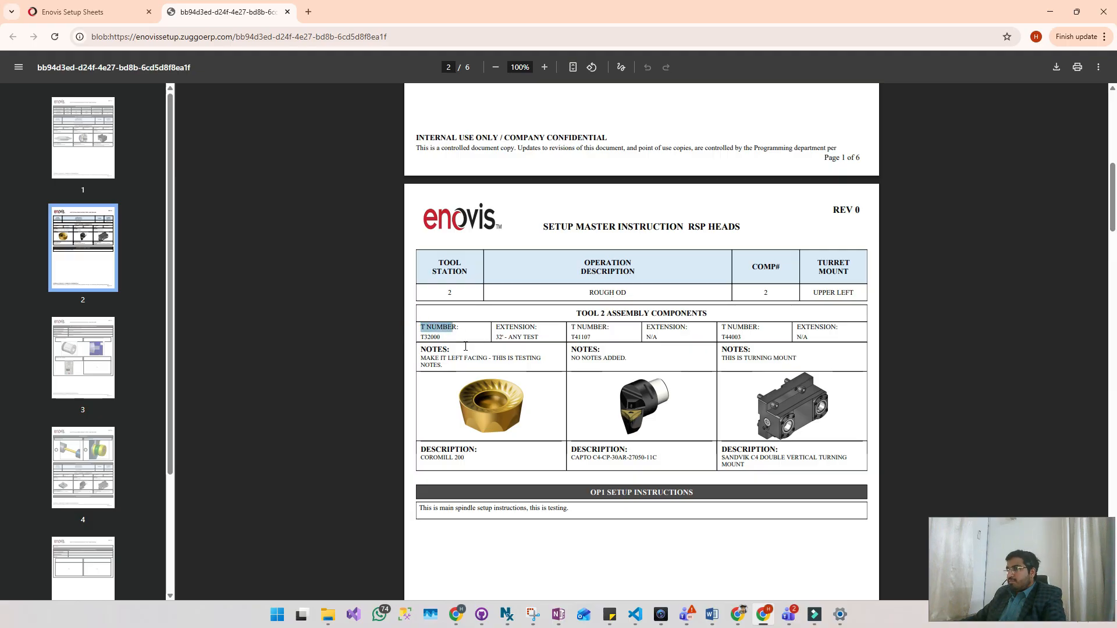
left_click(551, 334)
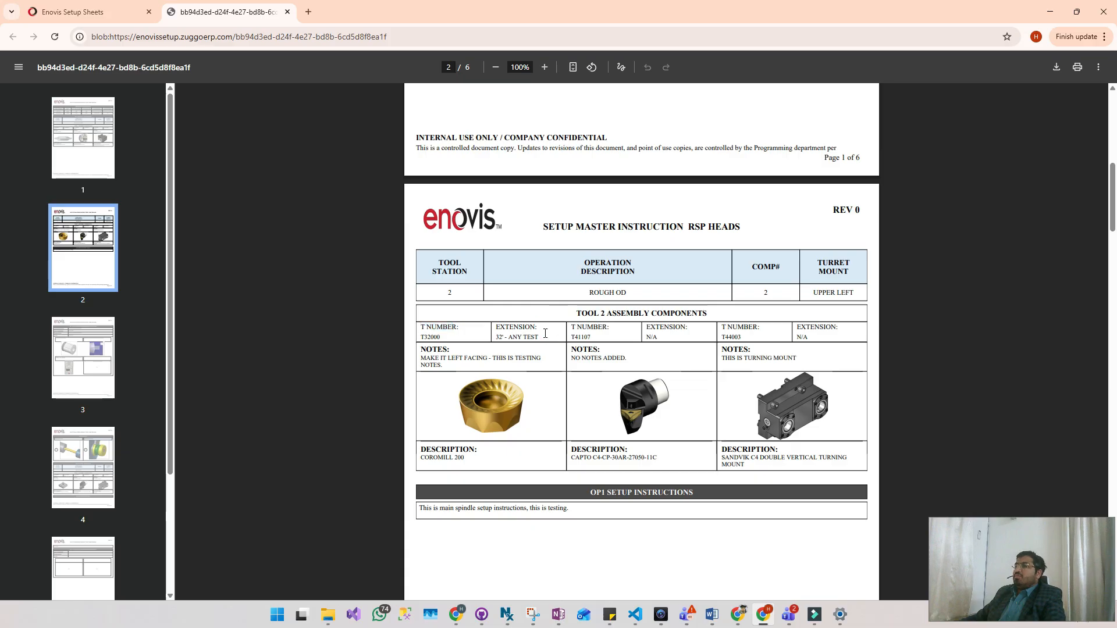
triple_click(546, 334)
left_click(591, 335)
double_click(592, 335)
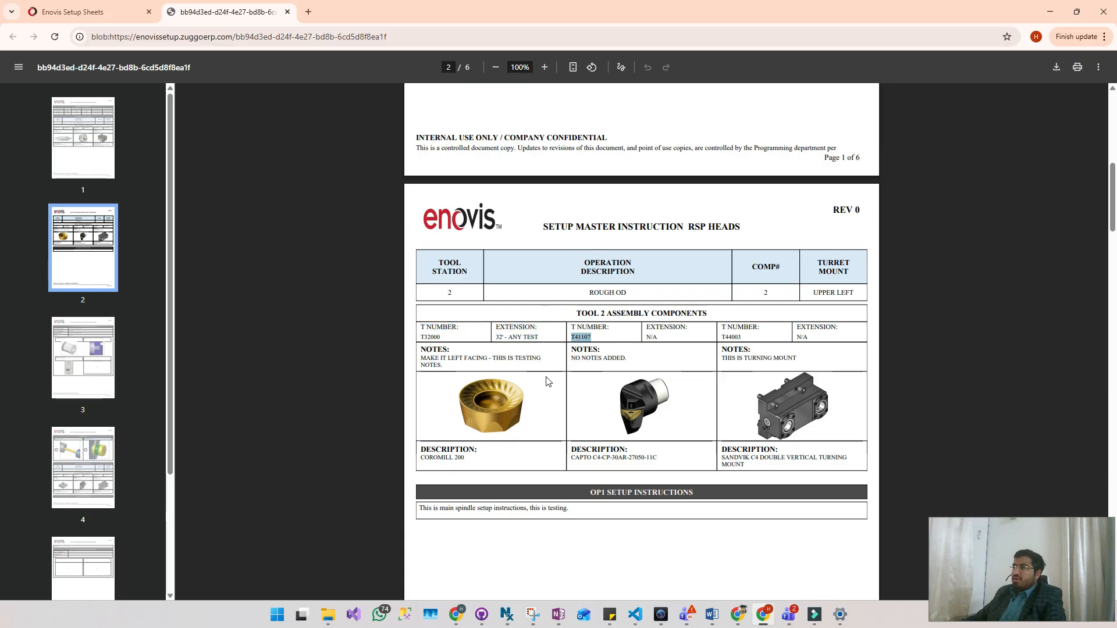
left_click(495, 336)
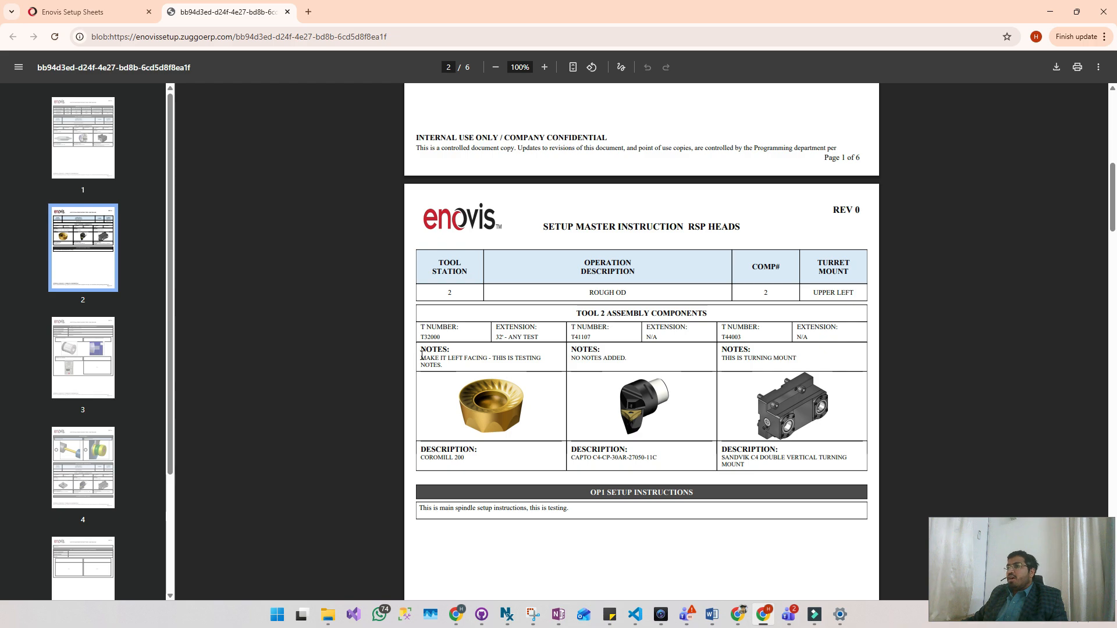
left_click_drag(418, 348, 447, 369)
left_click(447, 369)
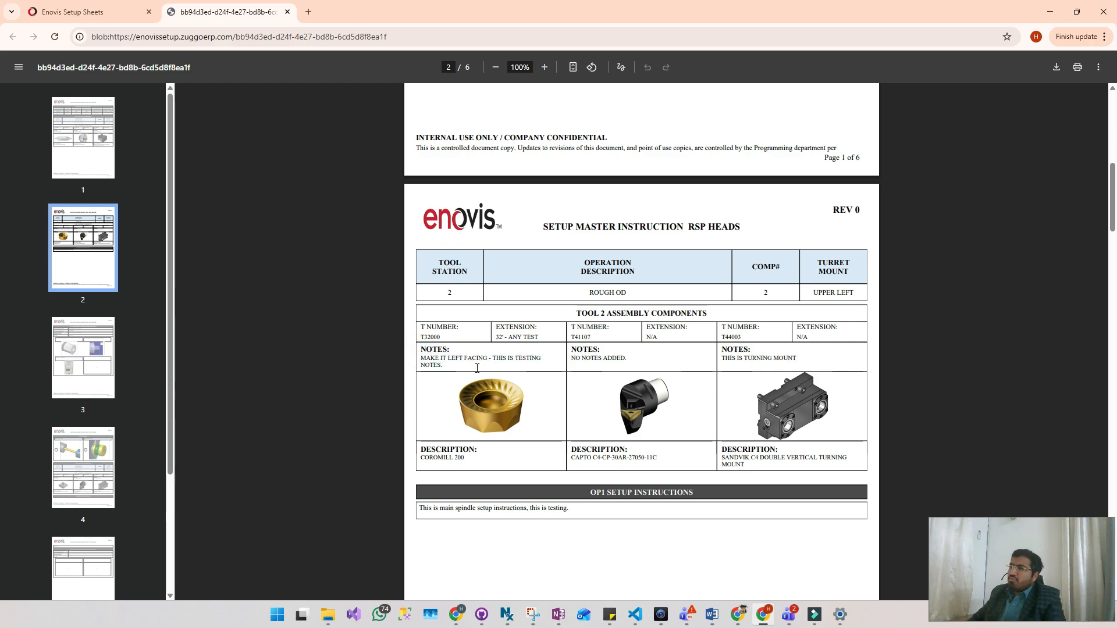
- Check the tool 2 component pictures and the OP1 setup instructions in the printout
scroll(534, 357, "down", 5)
scroll(599, 223, "up", 3)
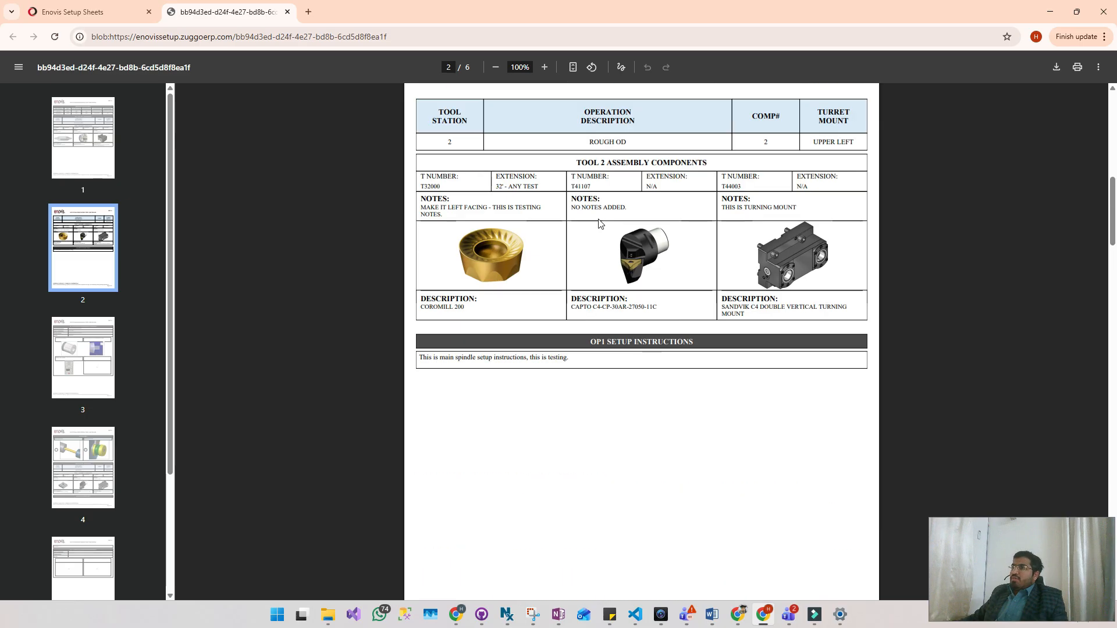
scroll(599, 224, "up", 2)
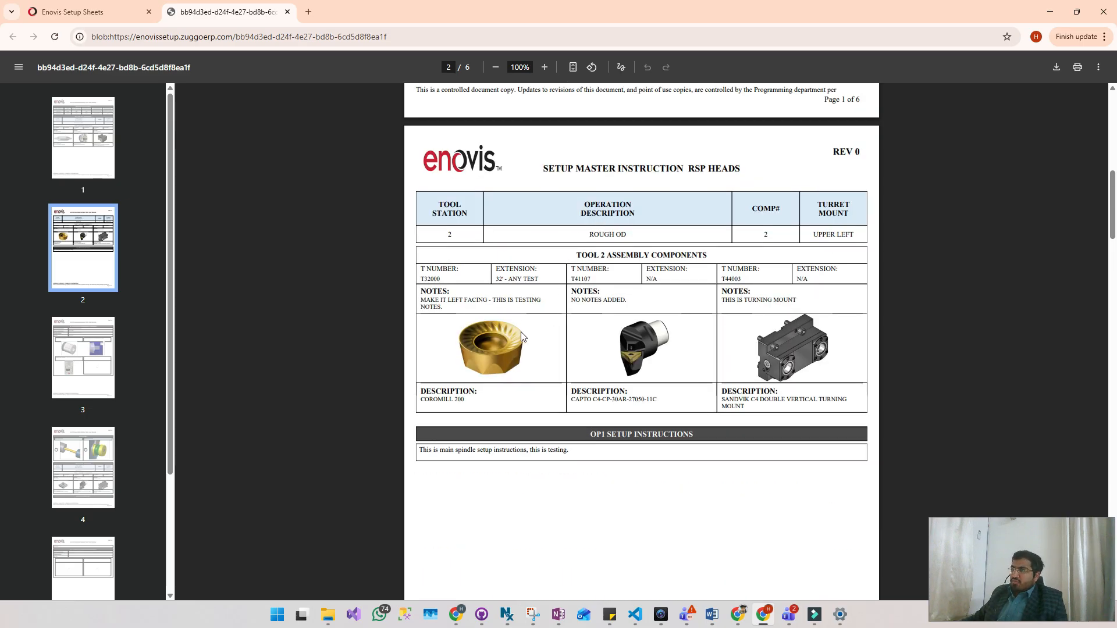
scroll(605, 391, "down", 3)
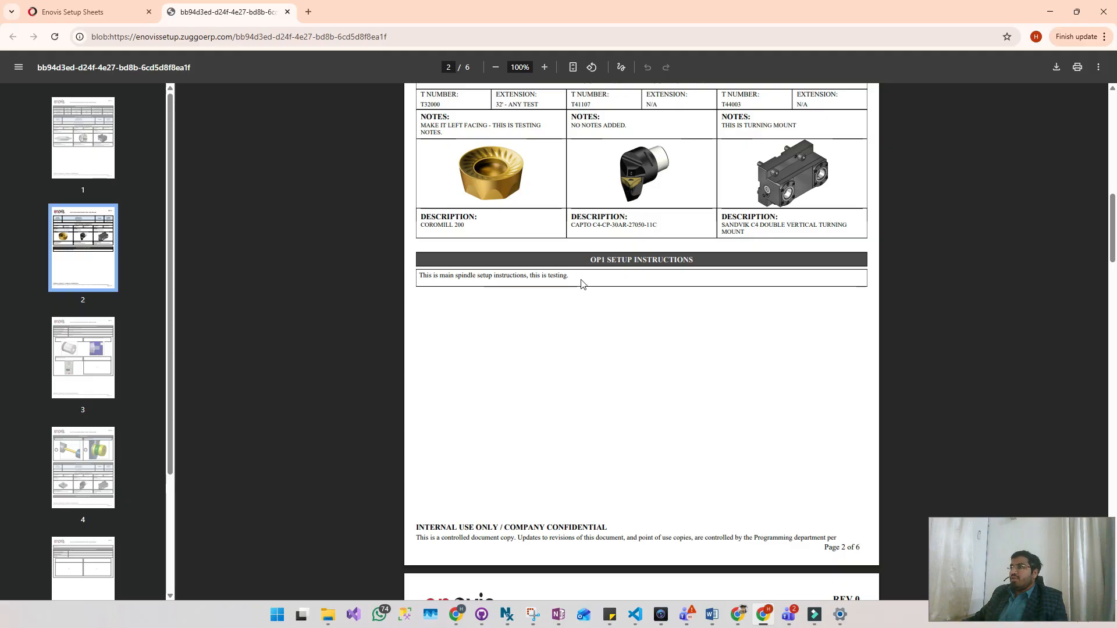
left_click_drag(570, 276, 427, 277)
left_click(504, 330)
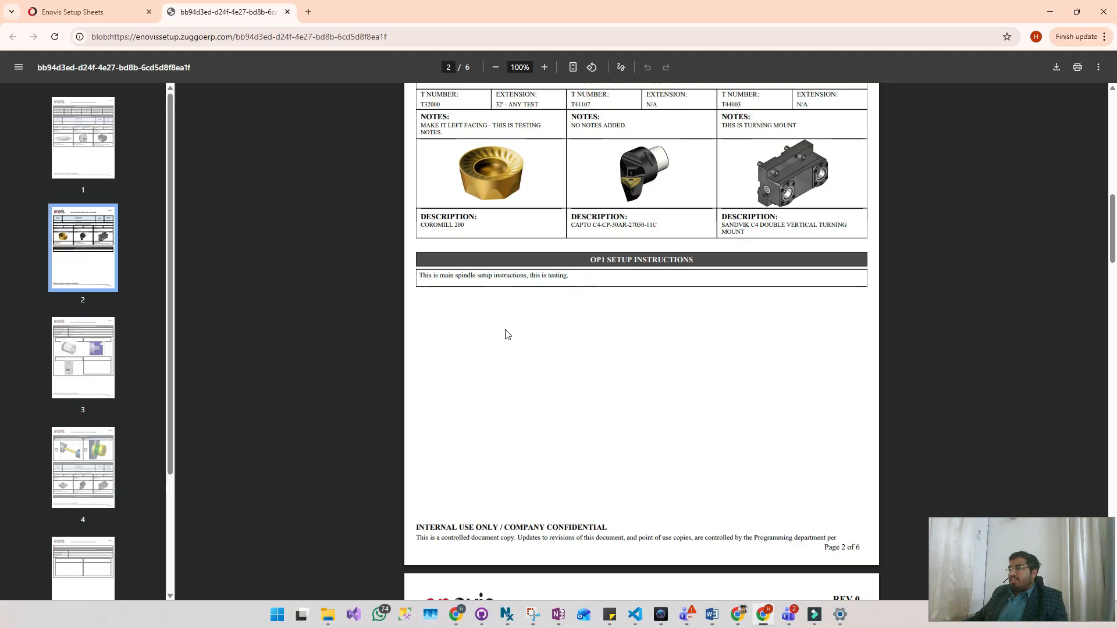
- Review the OP 1 main spindle workholding information and its captioned pictures in the printout
scroll(505, 333, "down", 6)
scroll(505, 334, "down", 5)
scroll(505, 334, "up", 3)
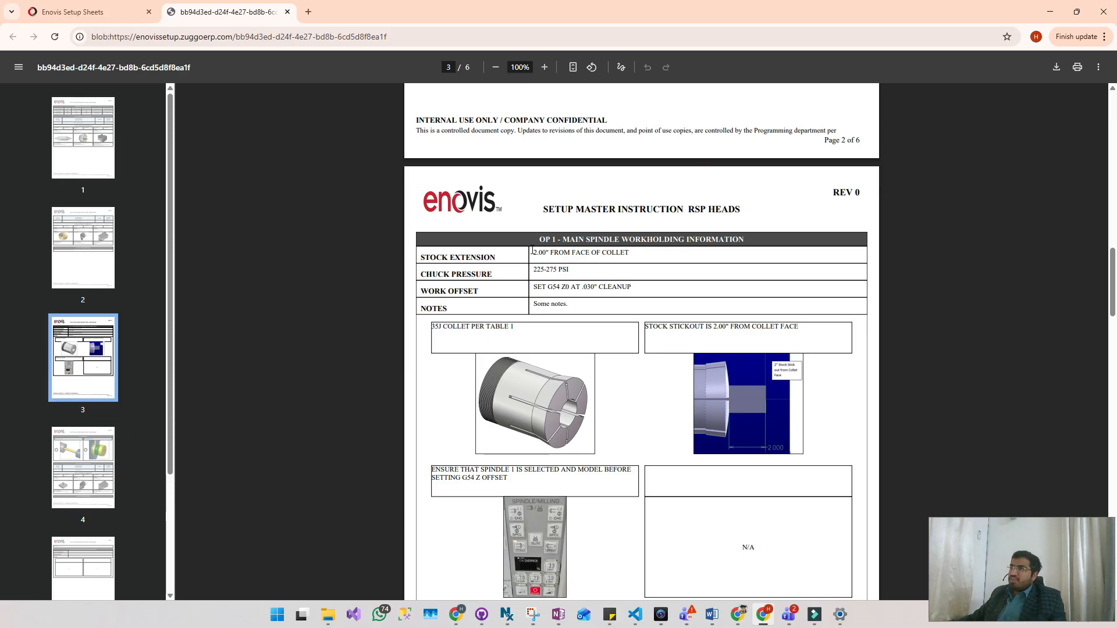
left_click_drag(532, 251, 588, 253)
left_click(627, 250)
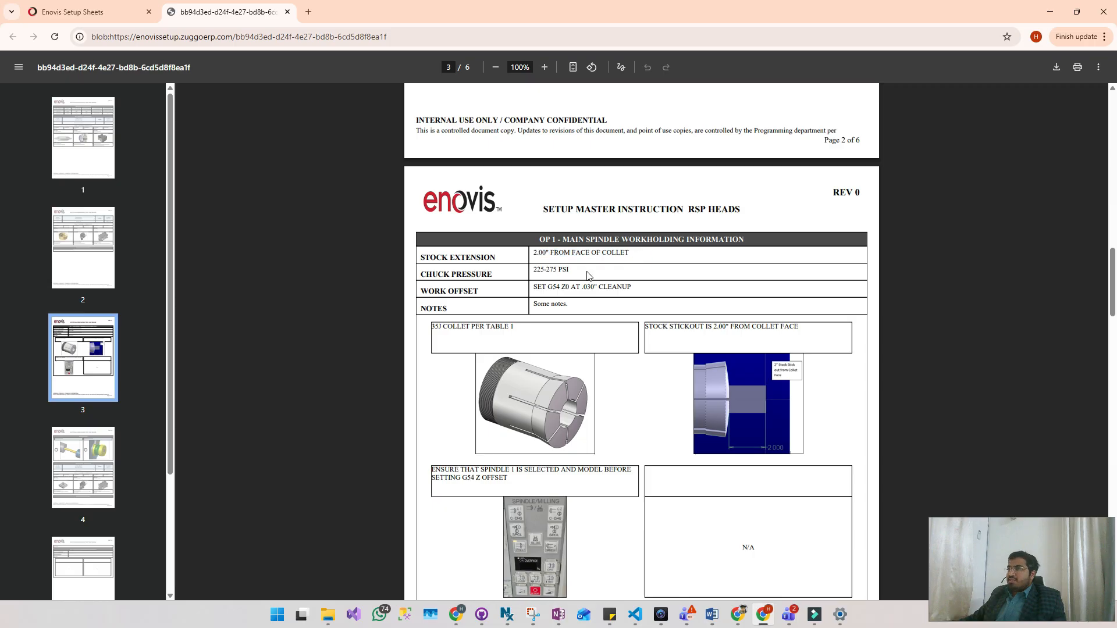
scroll(523, 302, "down", 3)
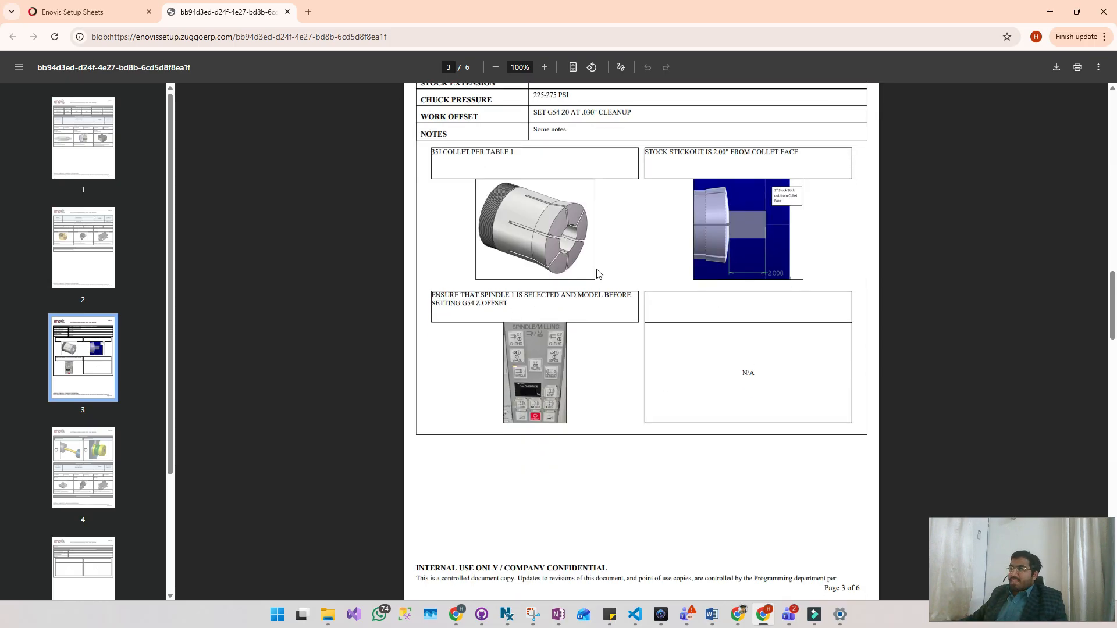
- Examine the OP 1 cut maps in the printout, checking the descriptions, numbers and pictures
scroll(600, 274, "down", 6)
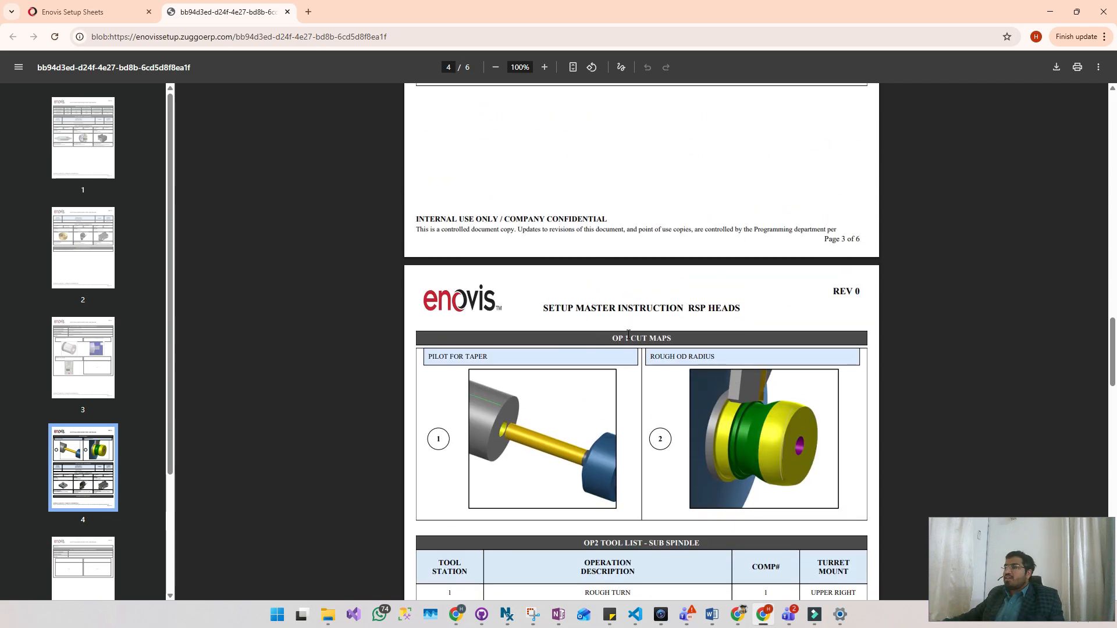
scroll(516, 173, "down", 4)
scroll(516, 174, "down", 1)
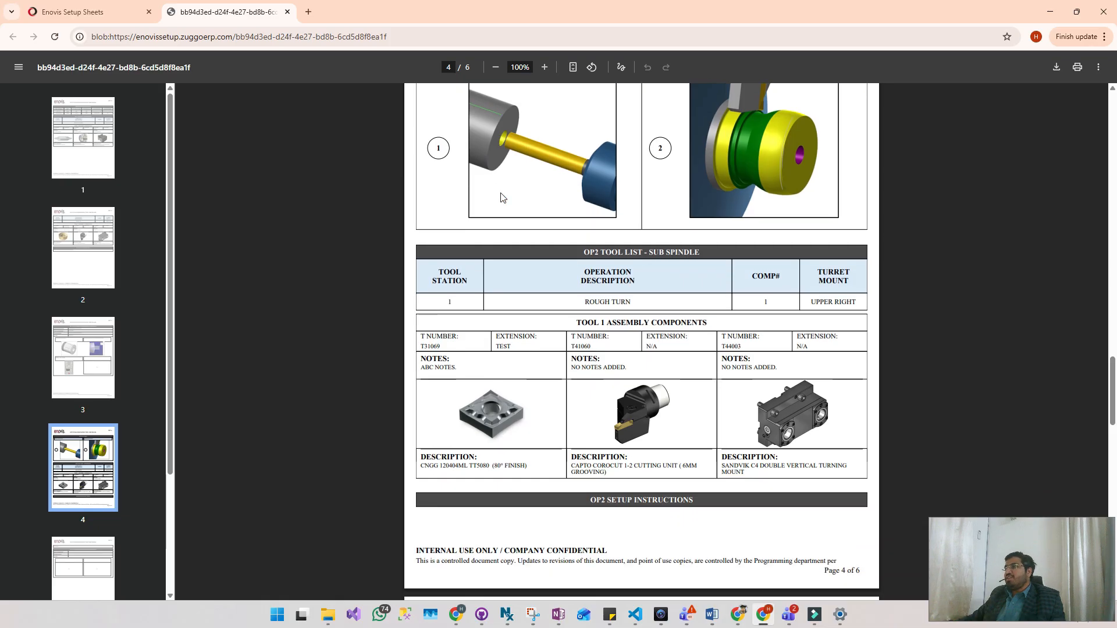
scroll(501, 177, "up", 2)
left_click_drag(495, 180, 411, 176)
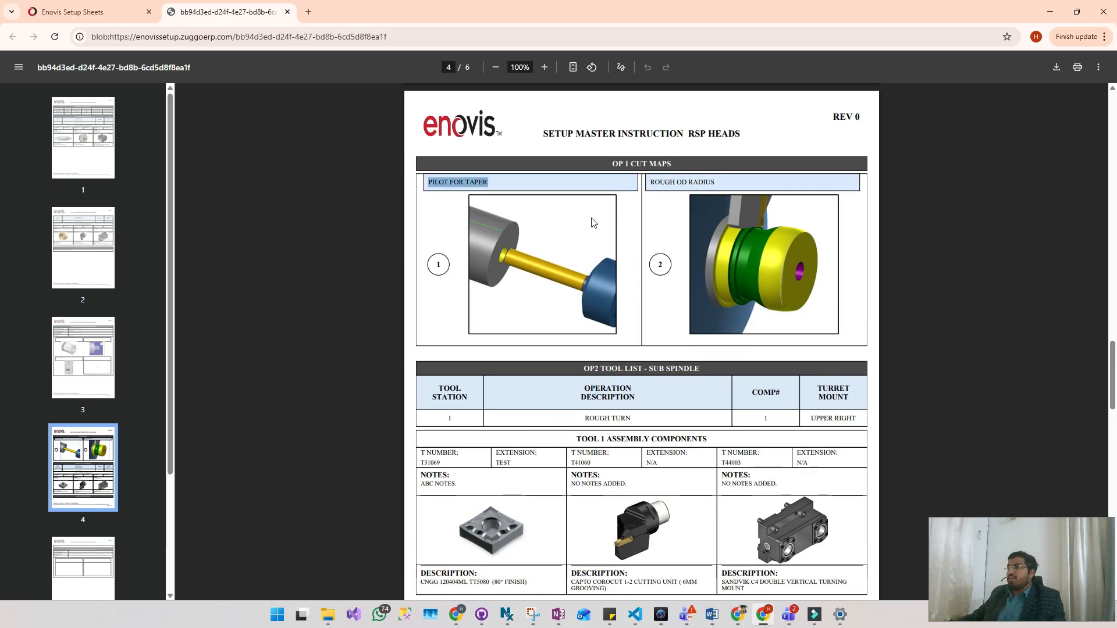
- Review the OP2 sub spindle tool list and the tool 1 assembly components in the printout
scroll(593, 227, "down", 2)
scroll(602, 252, "down", 1)
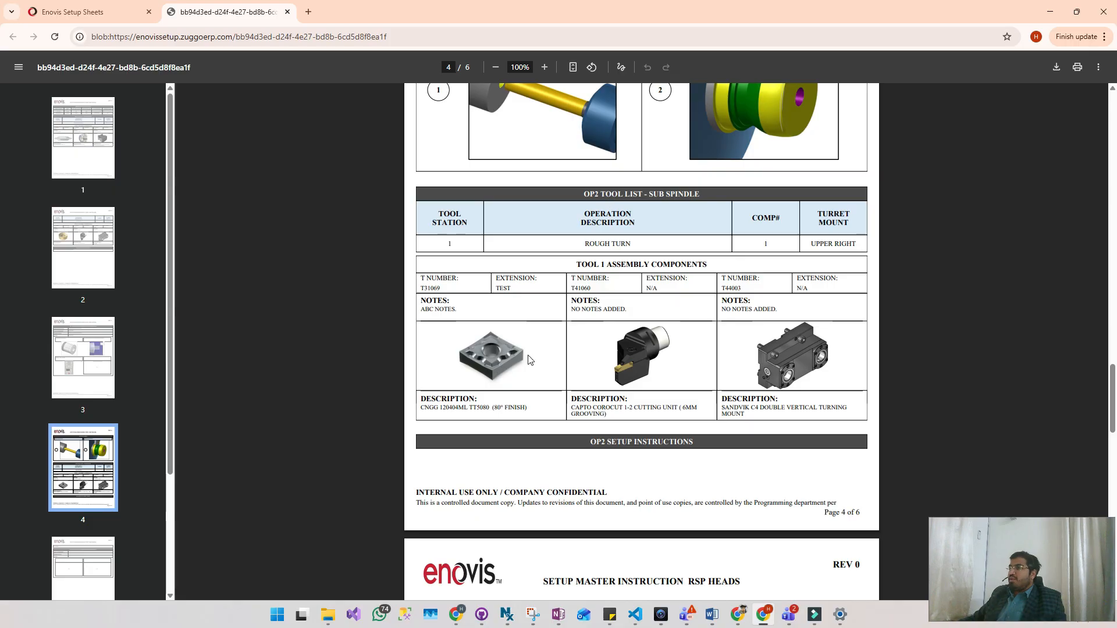
left_click_drag(573, 247, 658, 264)
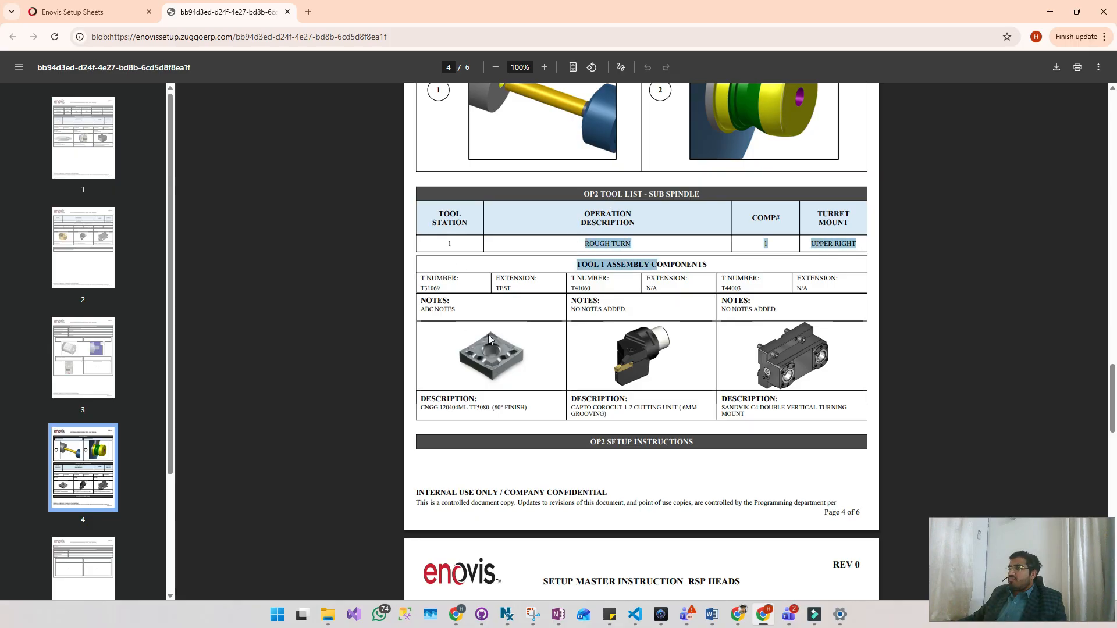
left_click(484, 282)
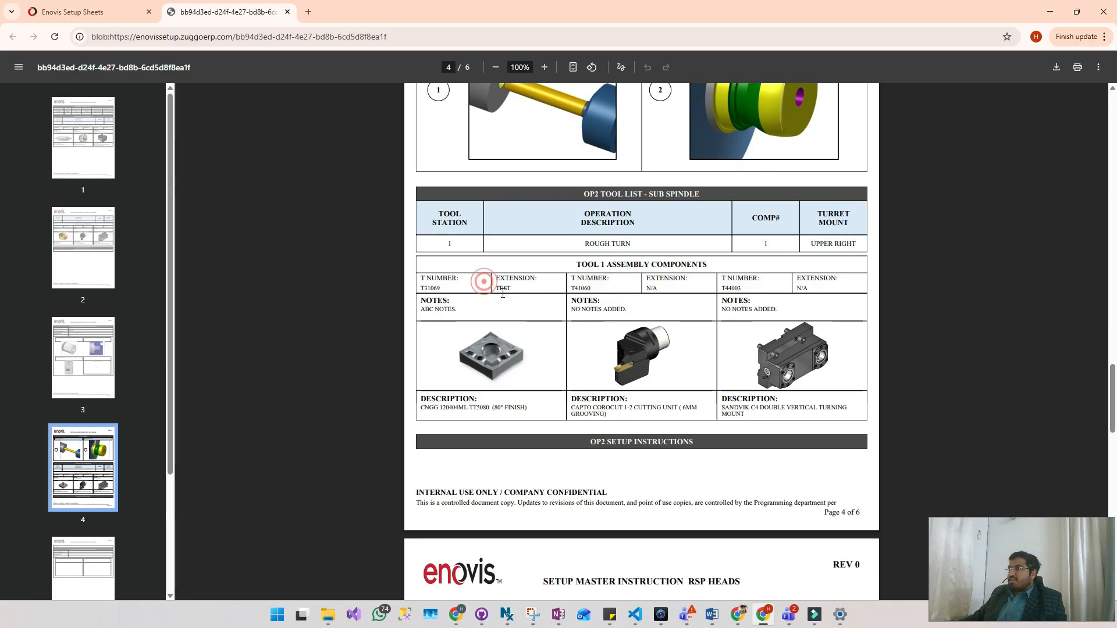
- Check the OP2 setup instructions and the OP 2 sub spindle workholding information in the printout
scroll(515, 384, "down", 6)
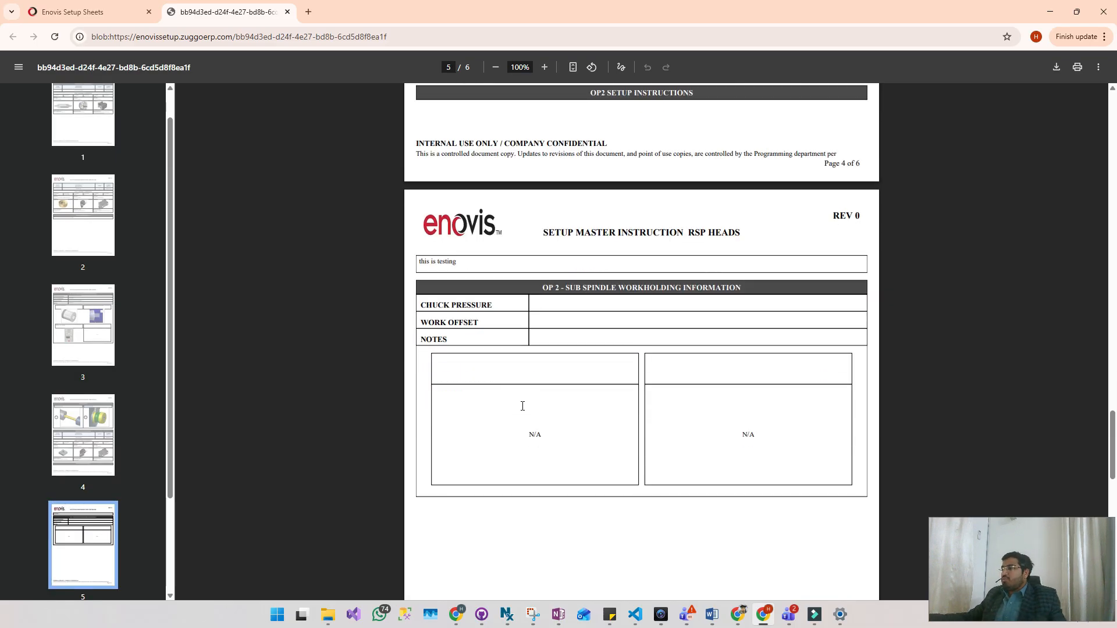
scroll(674, 280, "down", 6)
scroll(675, 280, "down", 5)
scroll(625, 367, "up", 10)
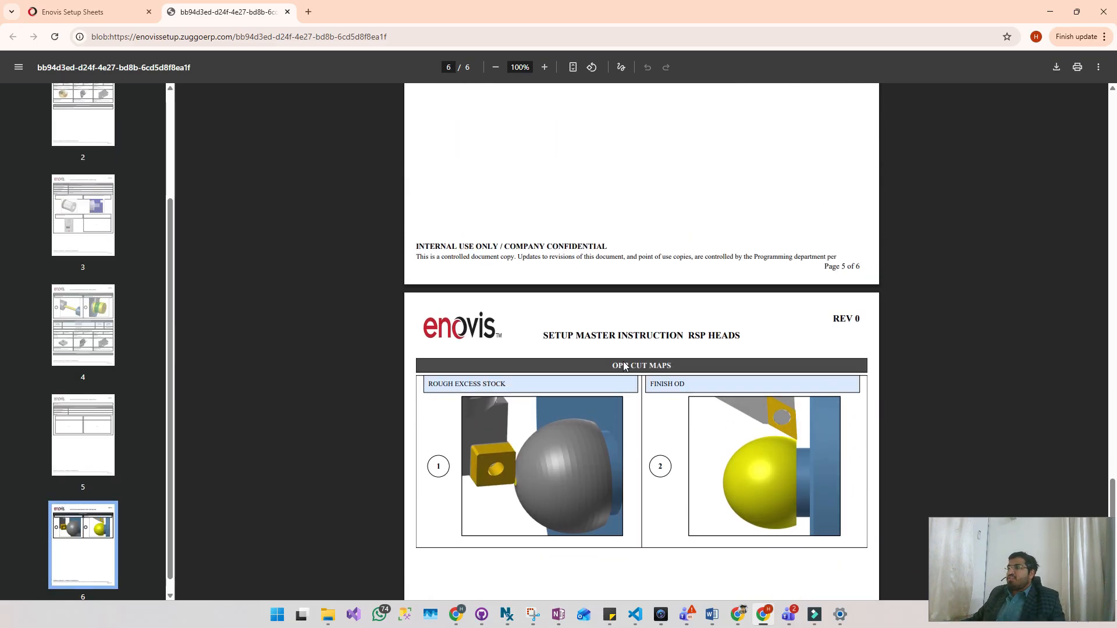
scroll(596, 249, "down", 2)
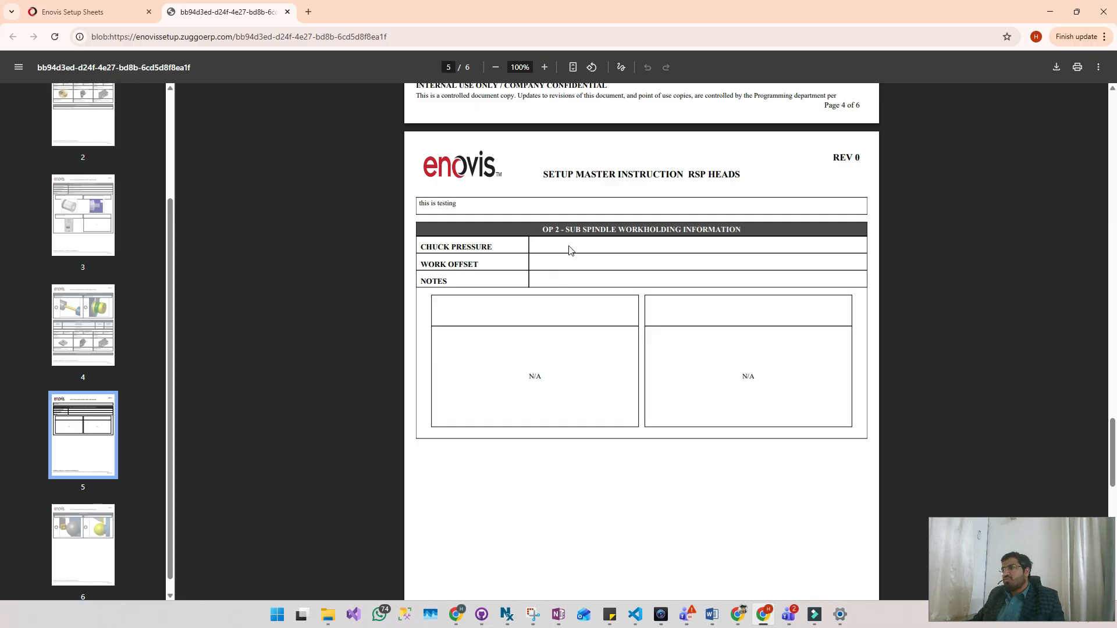
- Examine the OP 2 cut maps on the last page, and return to the printout's first page
scroll(569, 250, "down", 8)
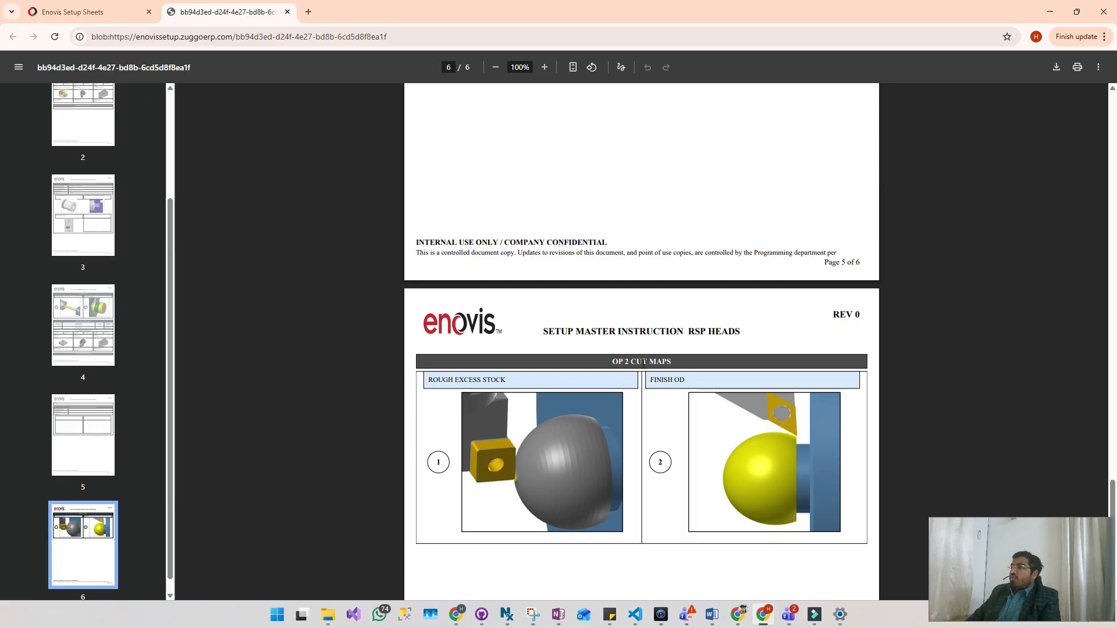
scroll(709, 211, "up", 20)
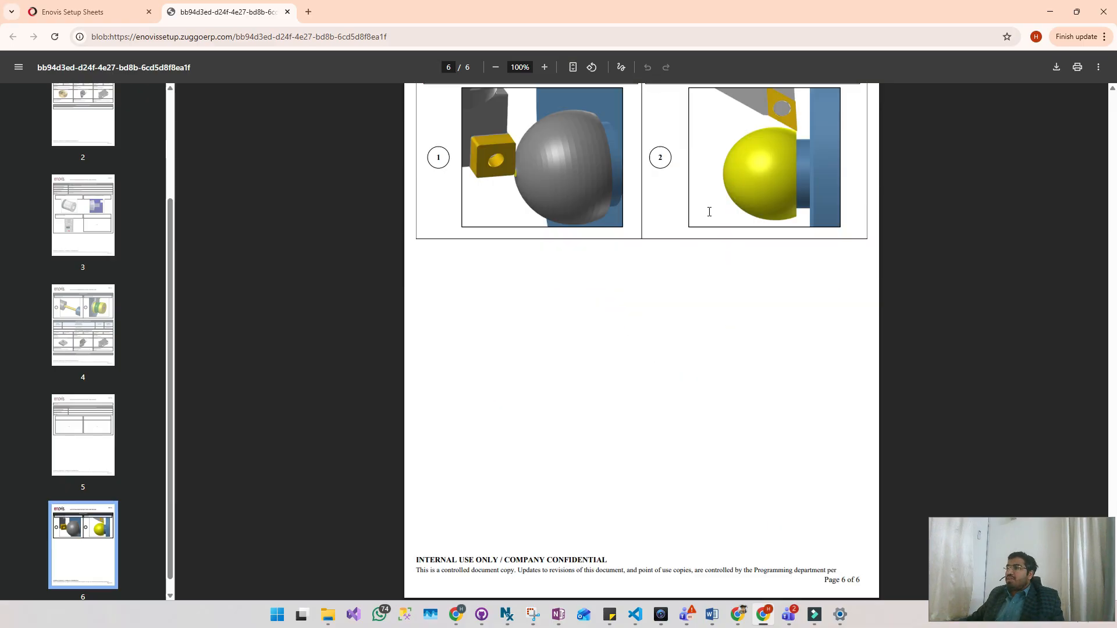
scroll(709, 211, "up", 2)
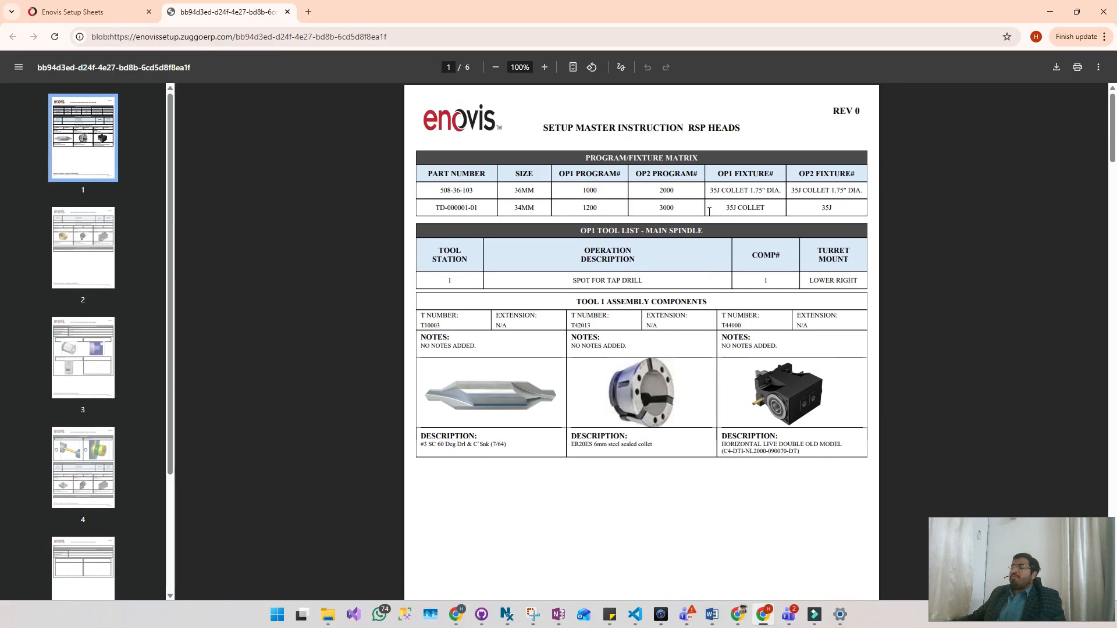